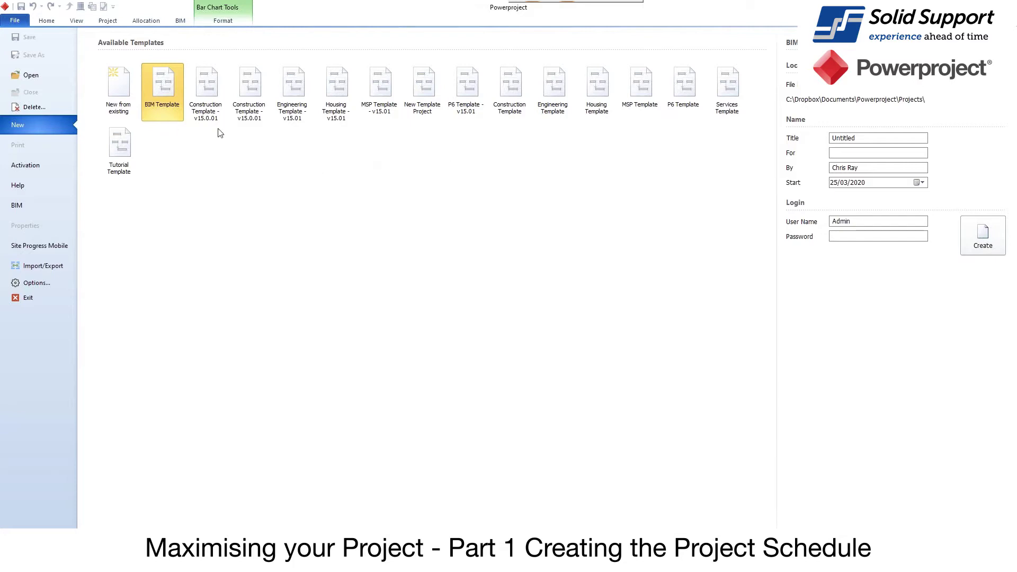
Choose the New Template Project template as the basis for a new project.
left_click(29, 269)
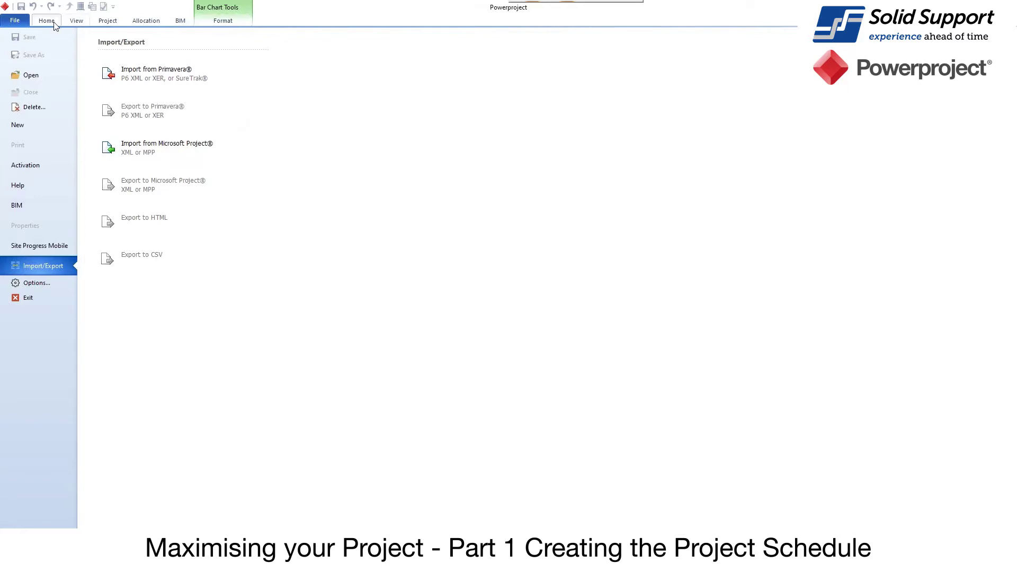
left_click(34, 125)
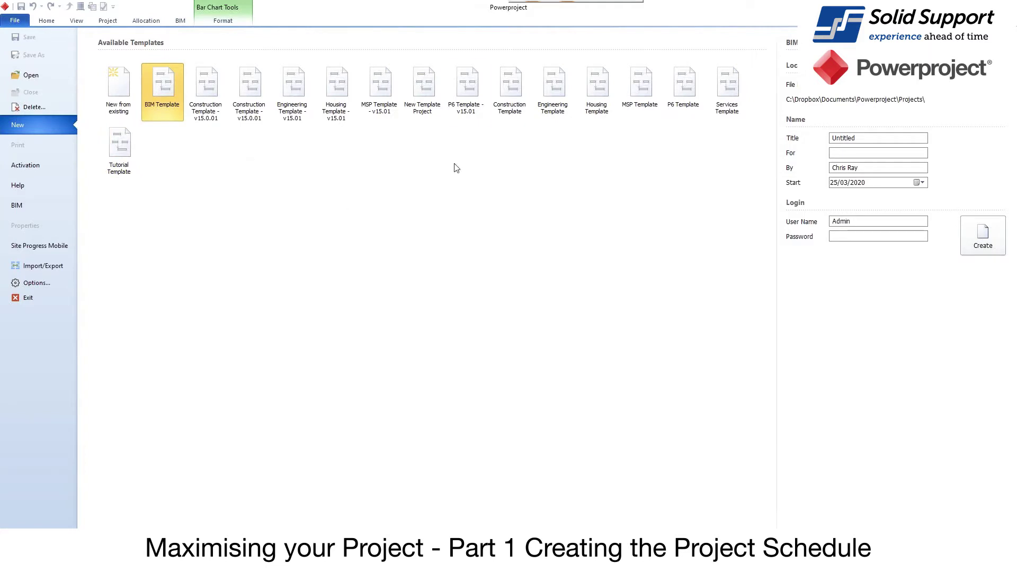
left_click(432, 92)
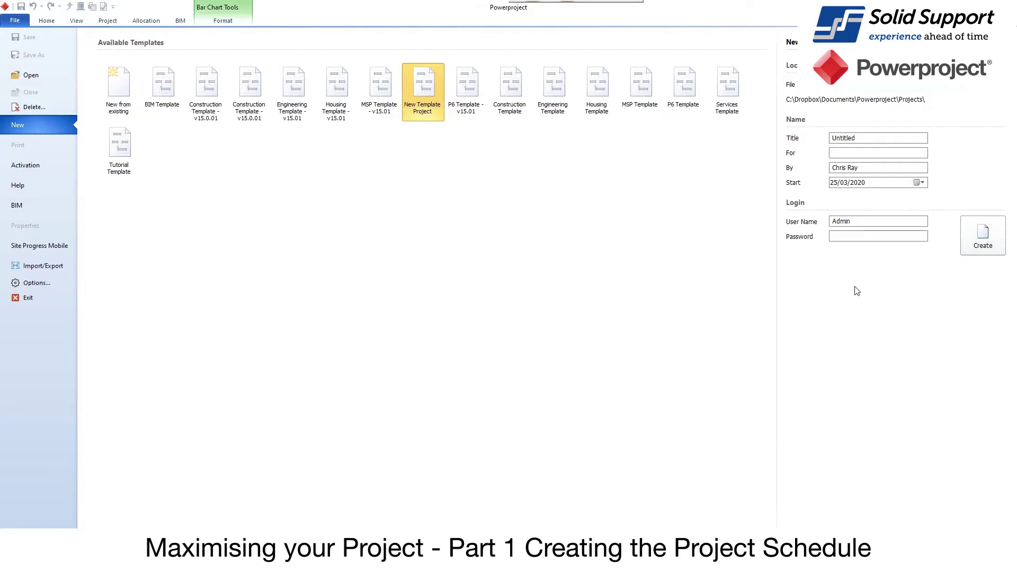
left_click(423, 92)
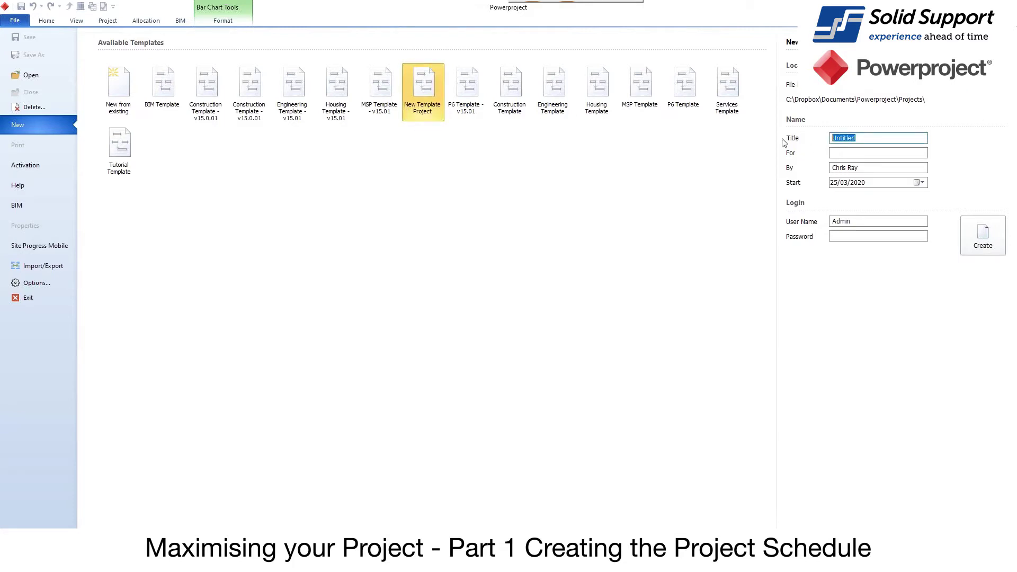
Create the project with the title My New Project 123, for Client A, starting on 06/04/2020.
type("My New Project 123")
left_click(860, 153)
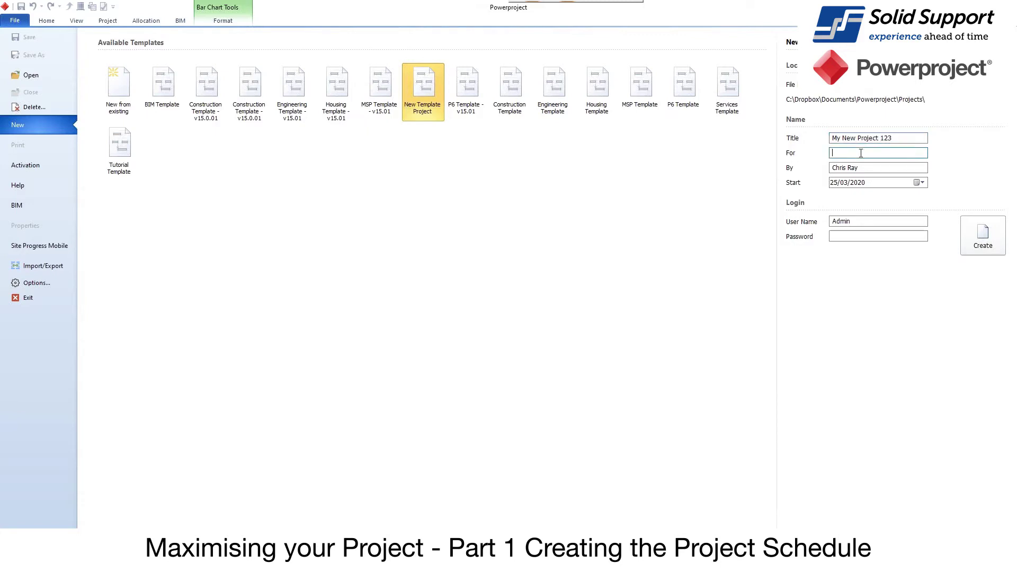
type("Client A")
left_click(922, 182)
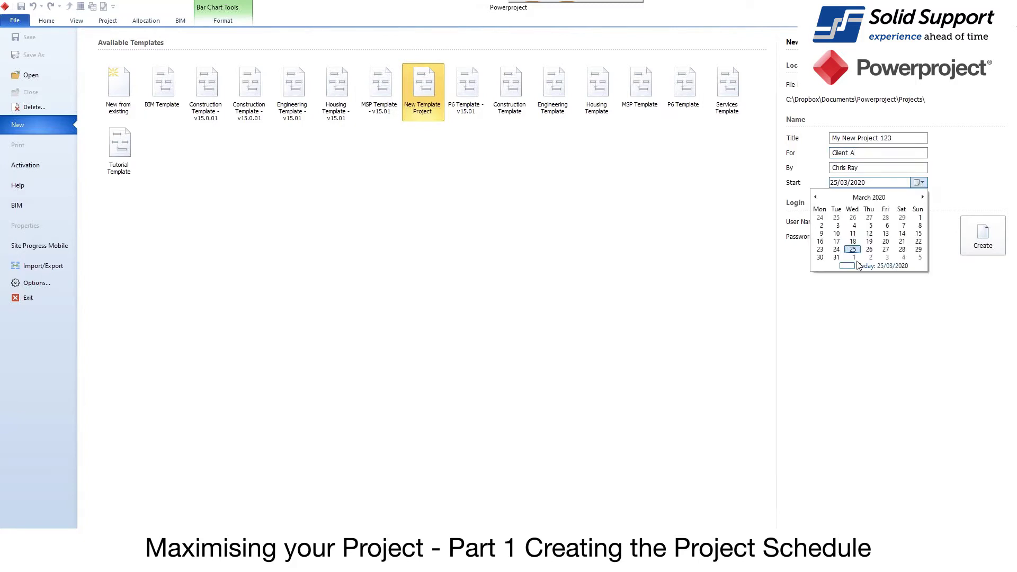
left_click(924, 198)
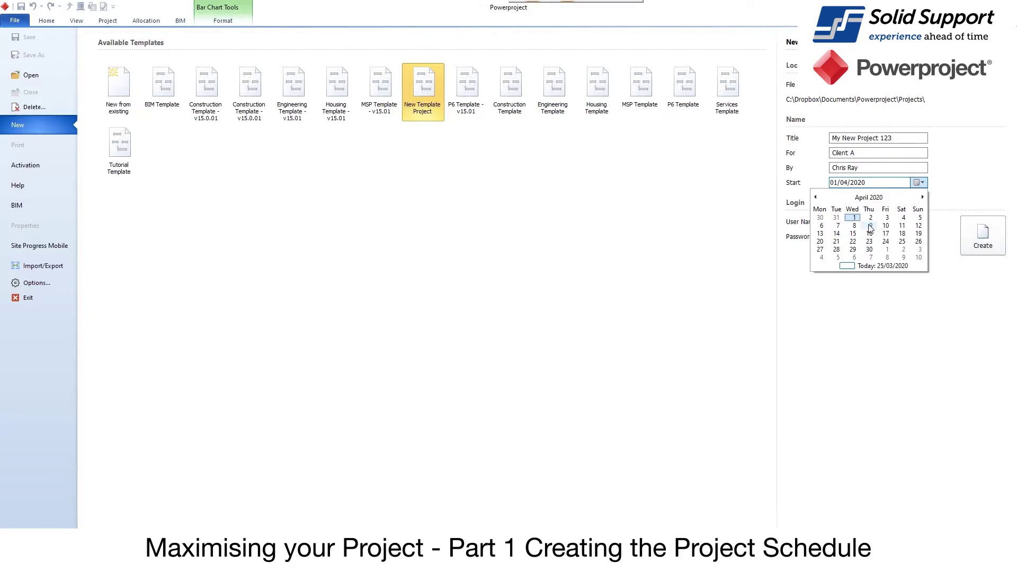
left_click(821, 226)
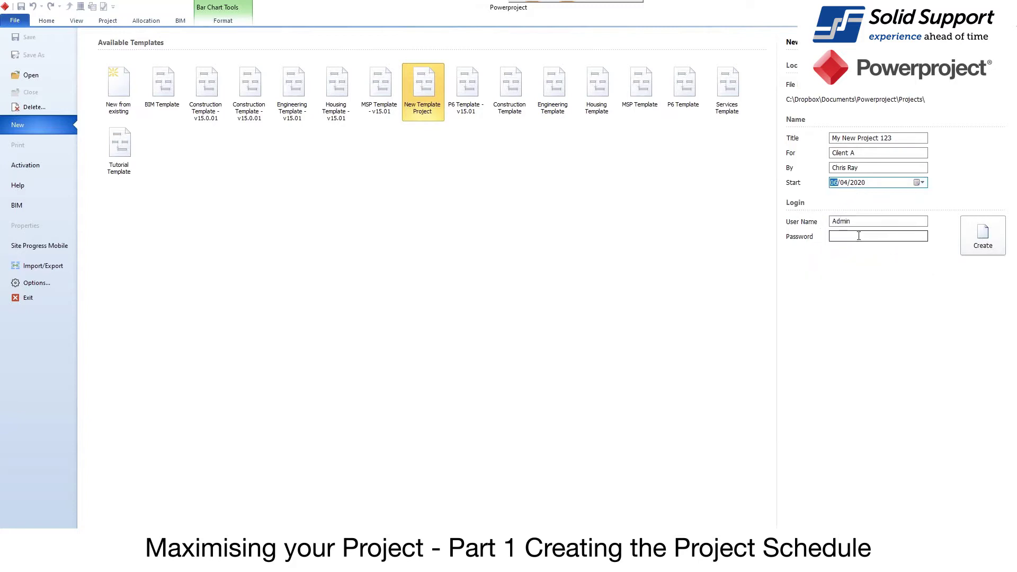
left_click(981, 244)
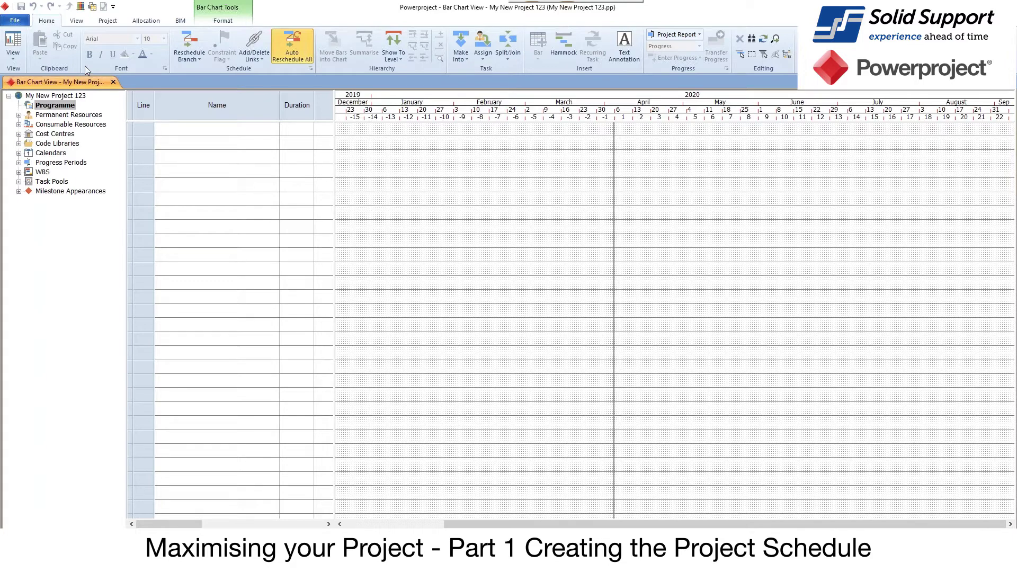
left_click(77, 21)
scroll(100, 23, "down", 4)
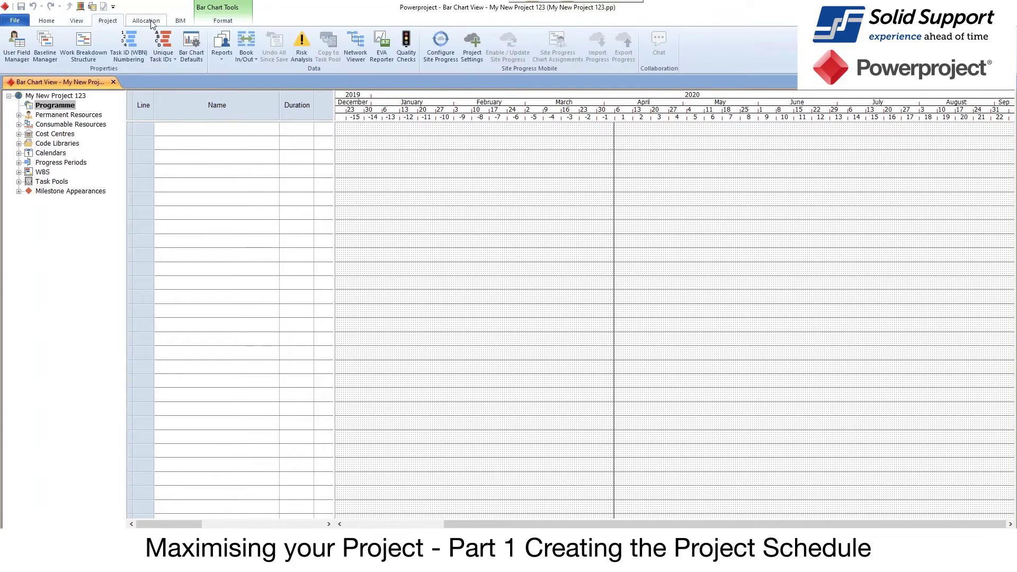
left_click(56, 22)
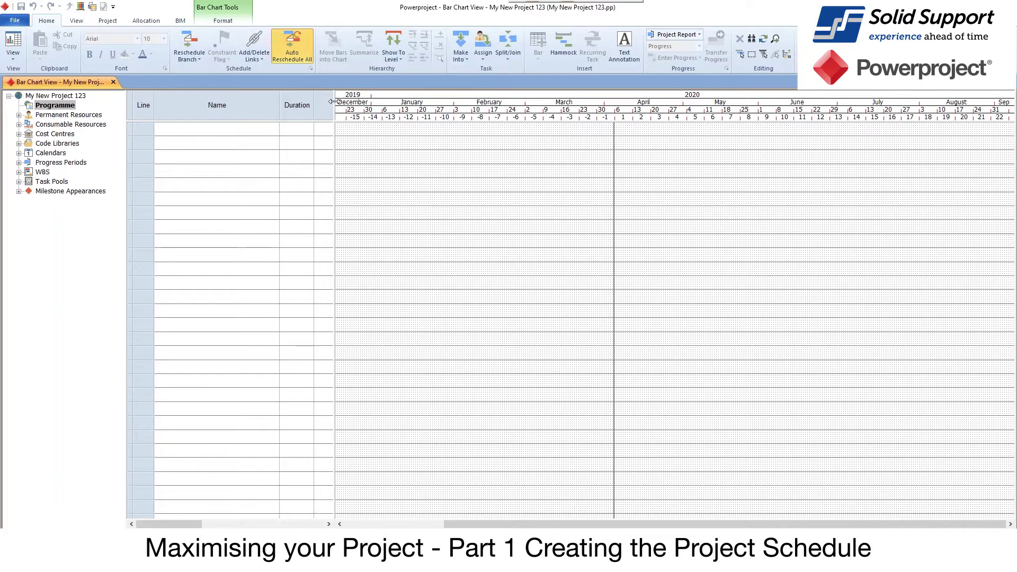
Widen the task table slightly and save the project.
mouse_move(335, 109)
left_mouse_down()
mouse_move(545, 109)
mouse_move(329, 110)
mouse_move(339, 110)
left_mouse_up()
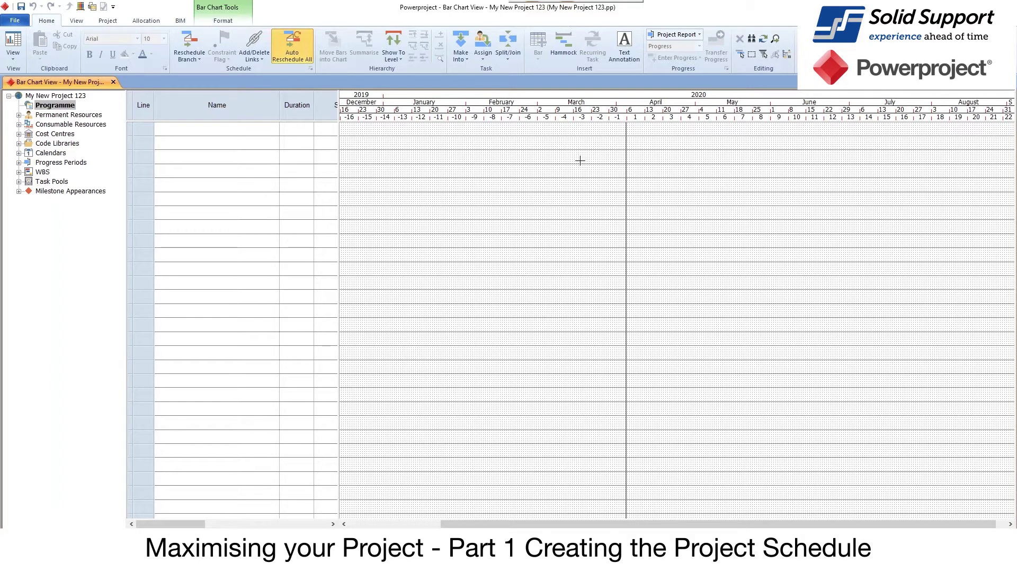
left_click(20, 7)
Open the properties of the NSW-5-day (Public Holiday Only) calendar in the PH Only Calendars group.
left_click(18, 153)
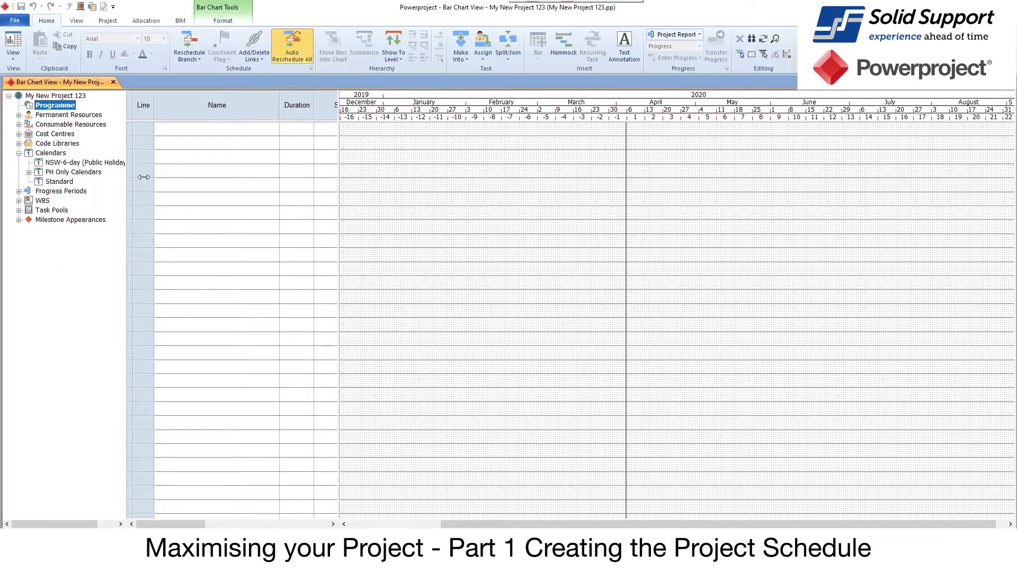
left_click_drag(144, 177, 166, 177)
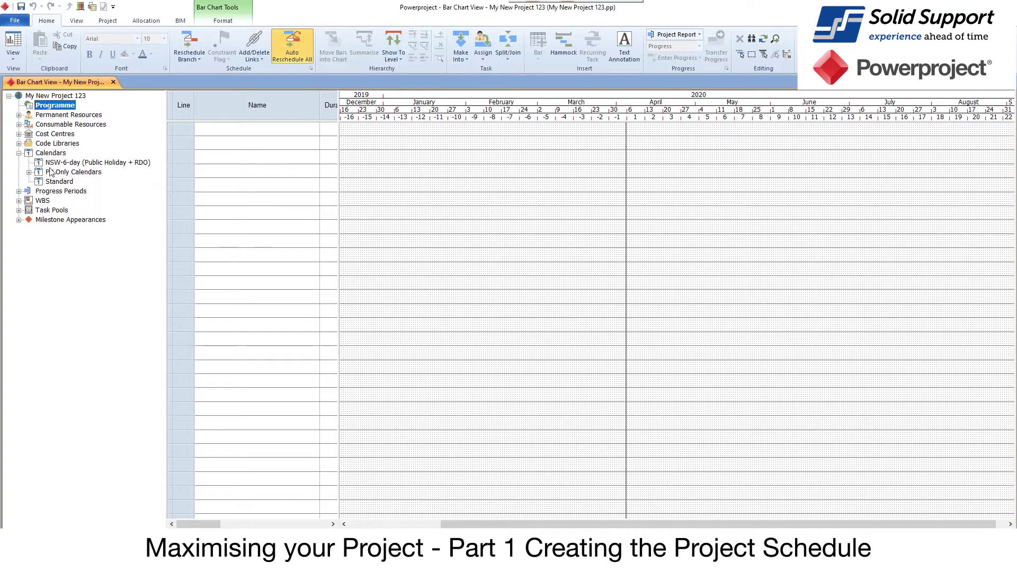
left_click(29, 173)
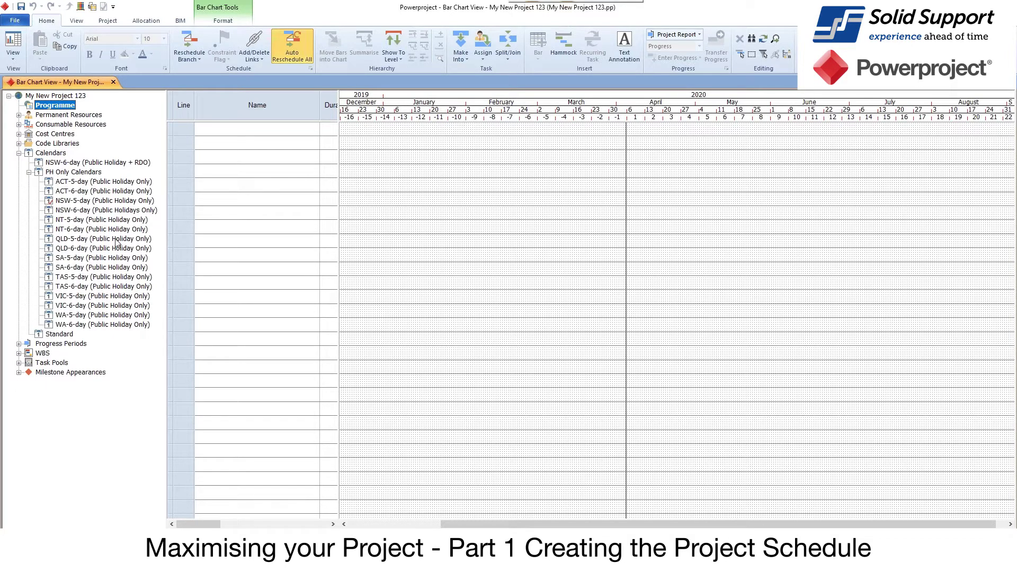
right_click(80, 204)
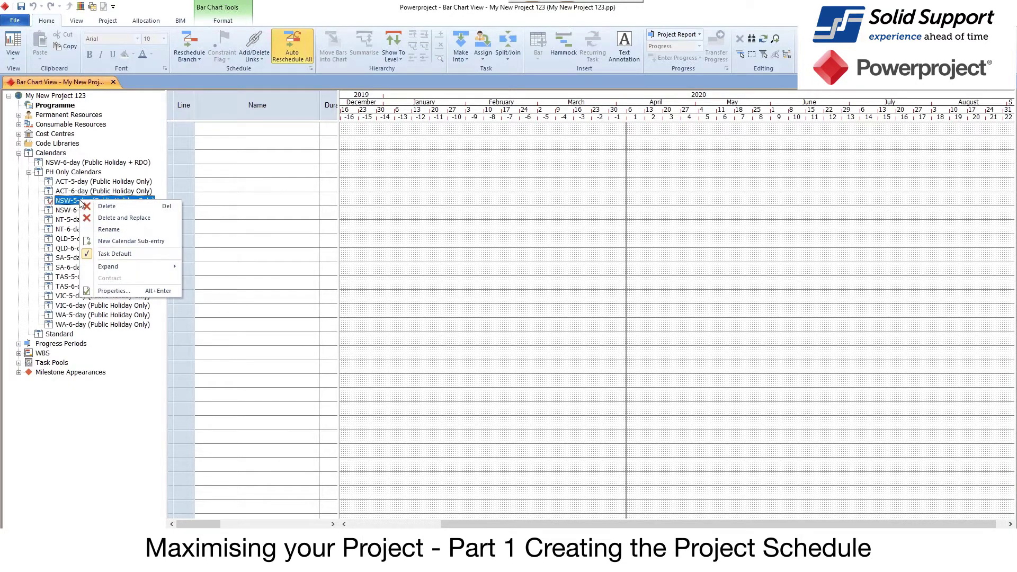
left_click(114, 290)
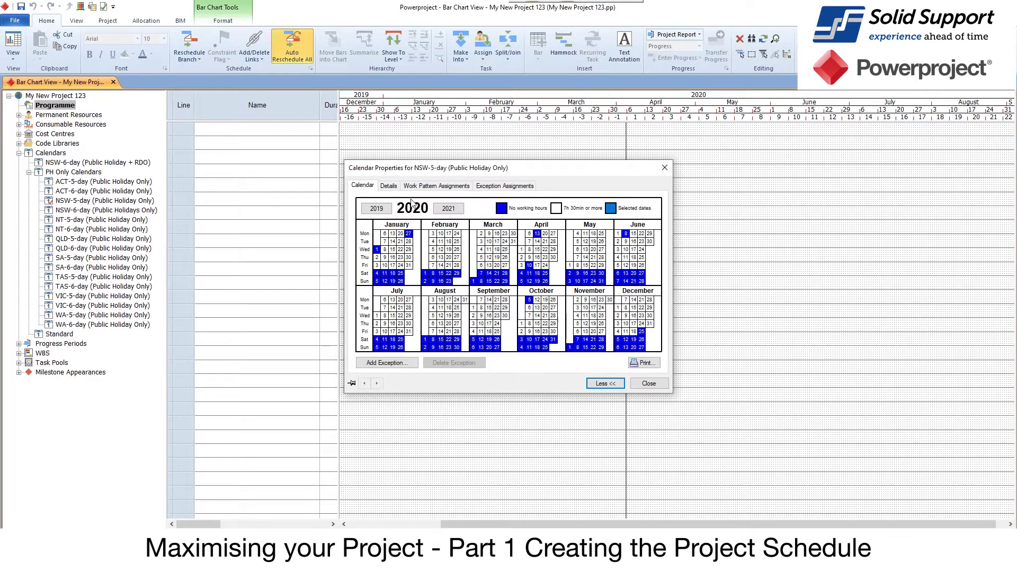
Examine the calendar's non-working days for 2020 through 2022, close its properties and collapse the PH Only Calendars group.
left_click(378, 249)
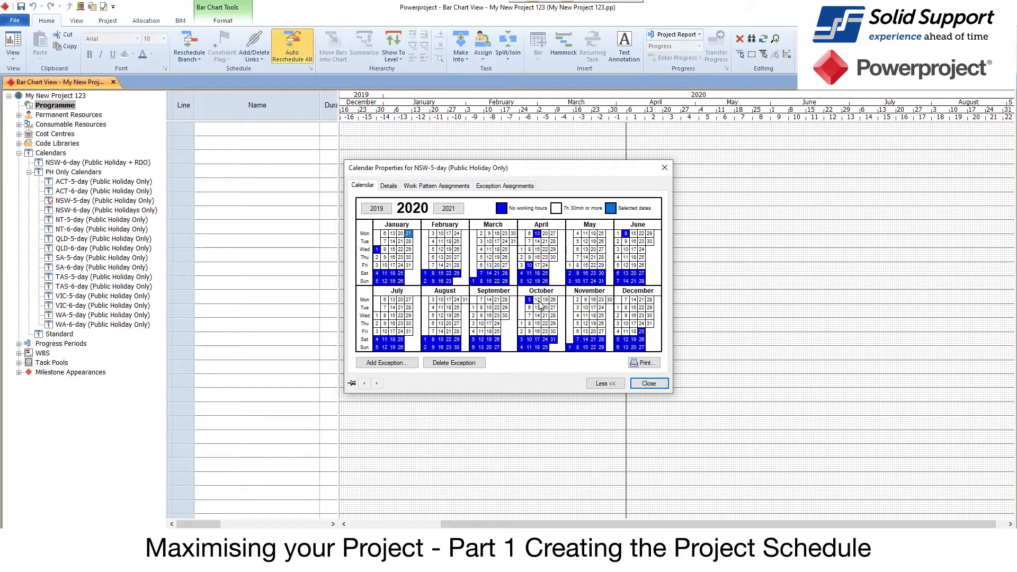
left_click(448, 210)
left_click(448, 211)
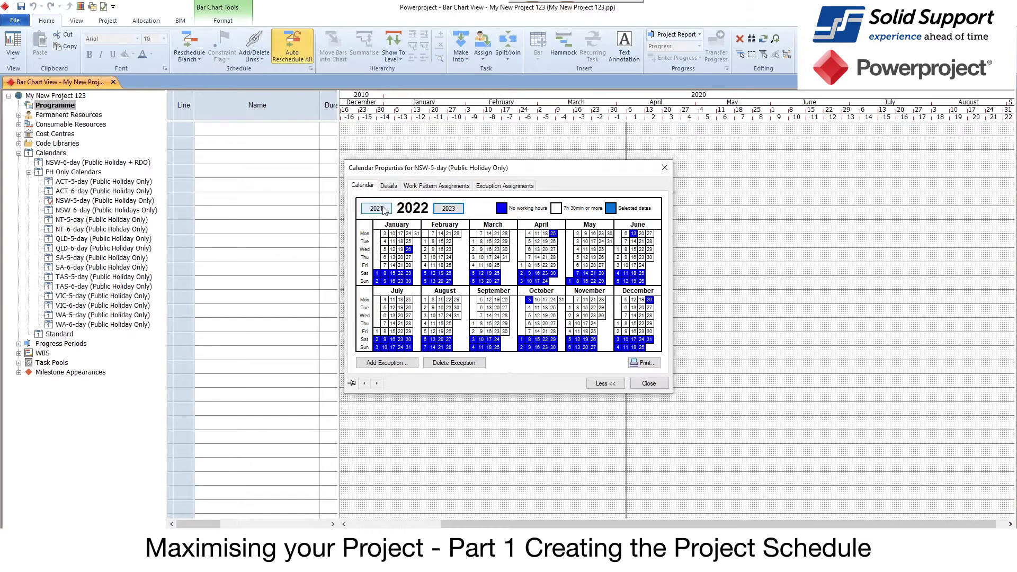
left_click(386, 209)
left_click(386, 209)
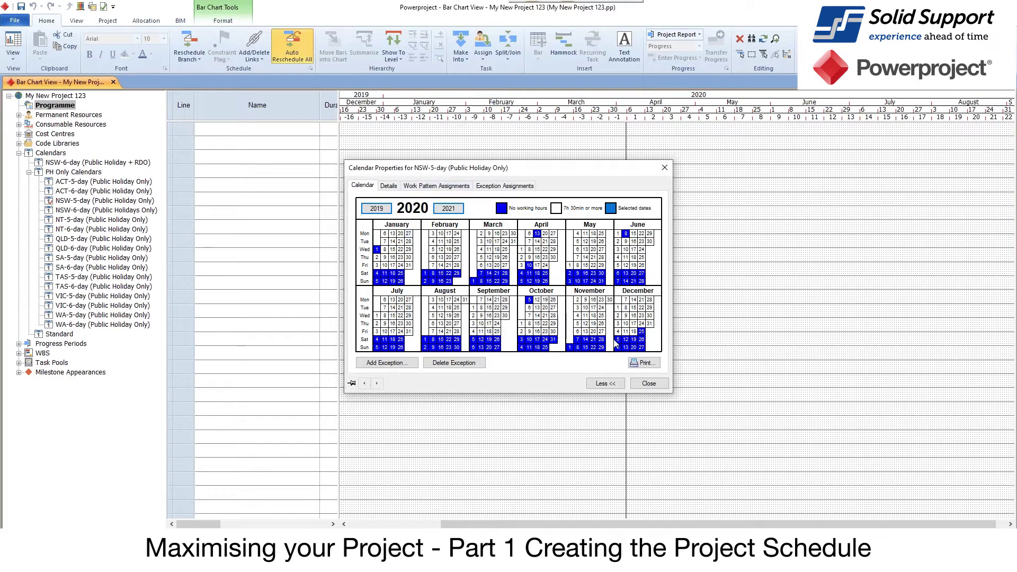
left_click(649, 384)
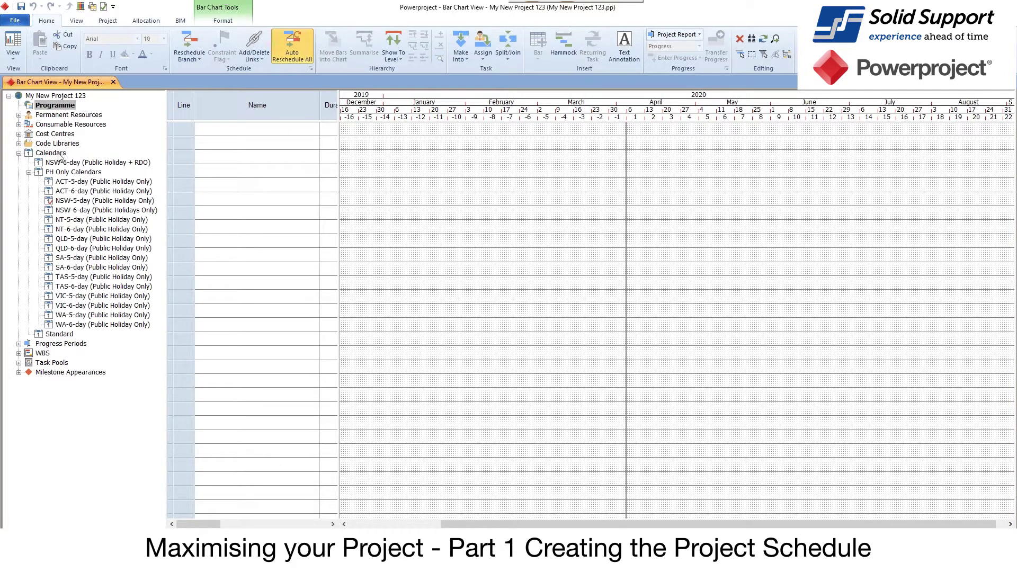
left_click(29, 172)
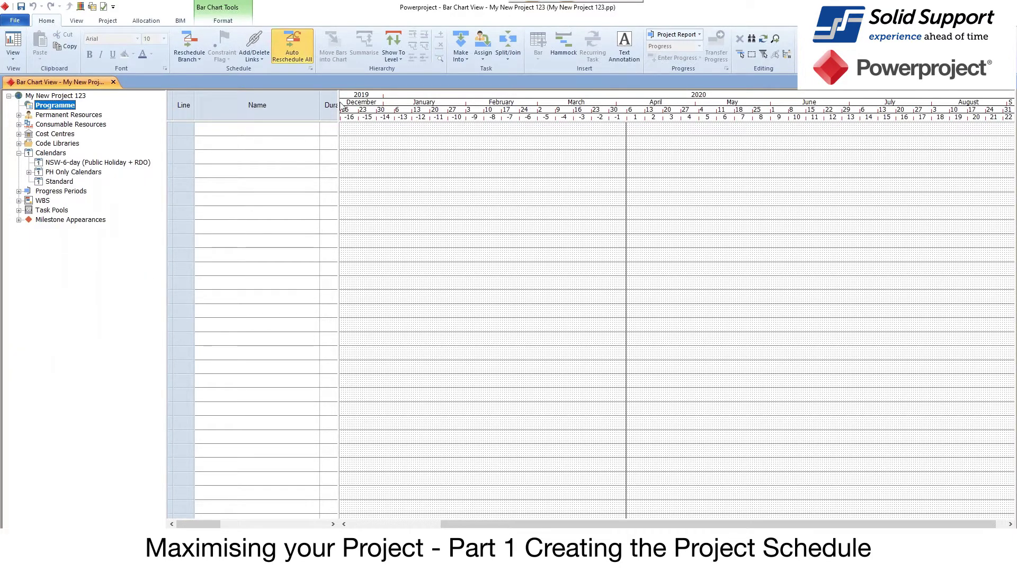
Widen the task table to show the Start column and add a first task named Site Est. with a 4-day duration.
left_click_drag(339, 105, 408, 106)
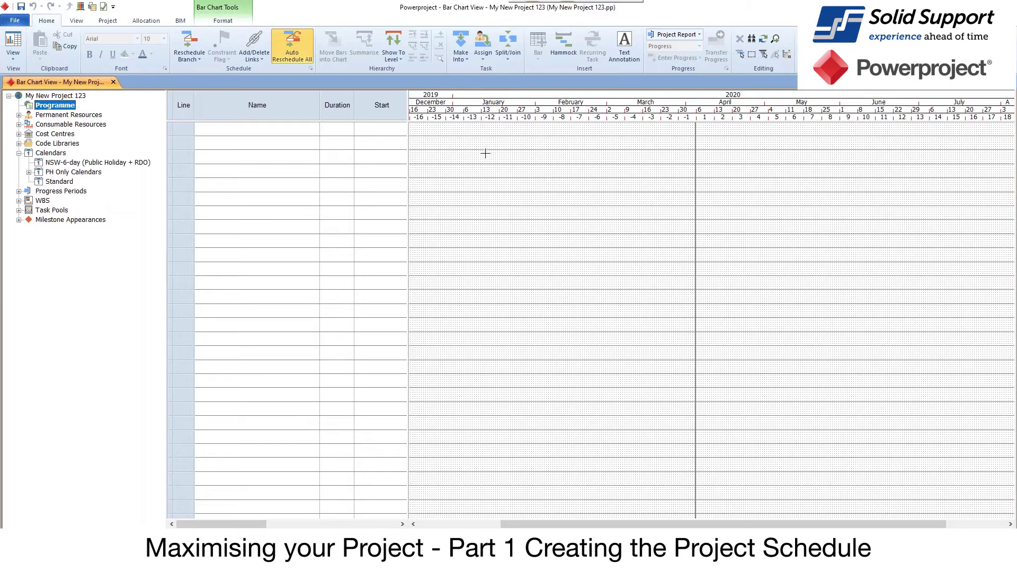
left_click(292, 131)
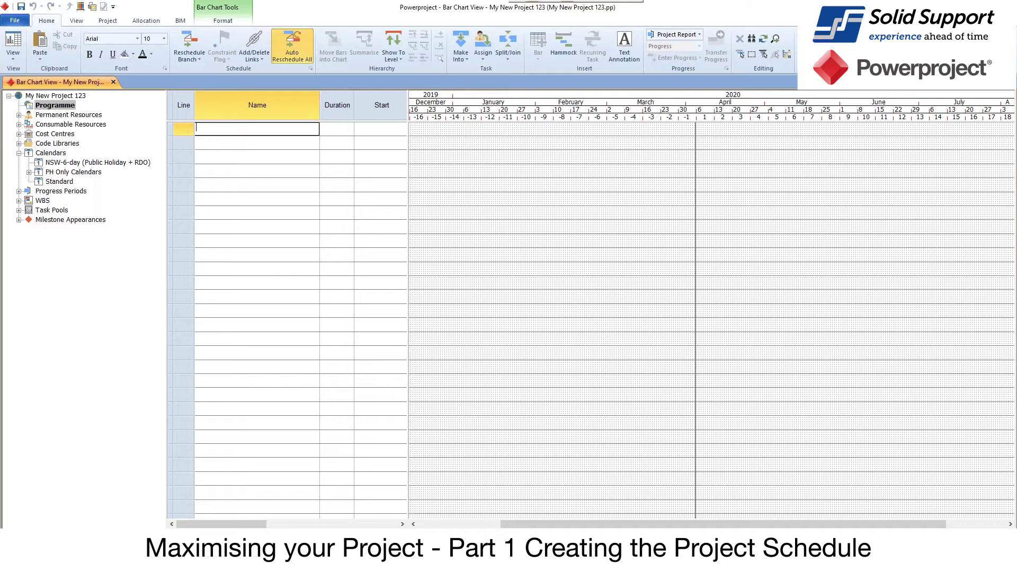
type("Site Es")
key("BackSpace")
key("BackSpace")
key("Return")
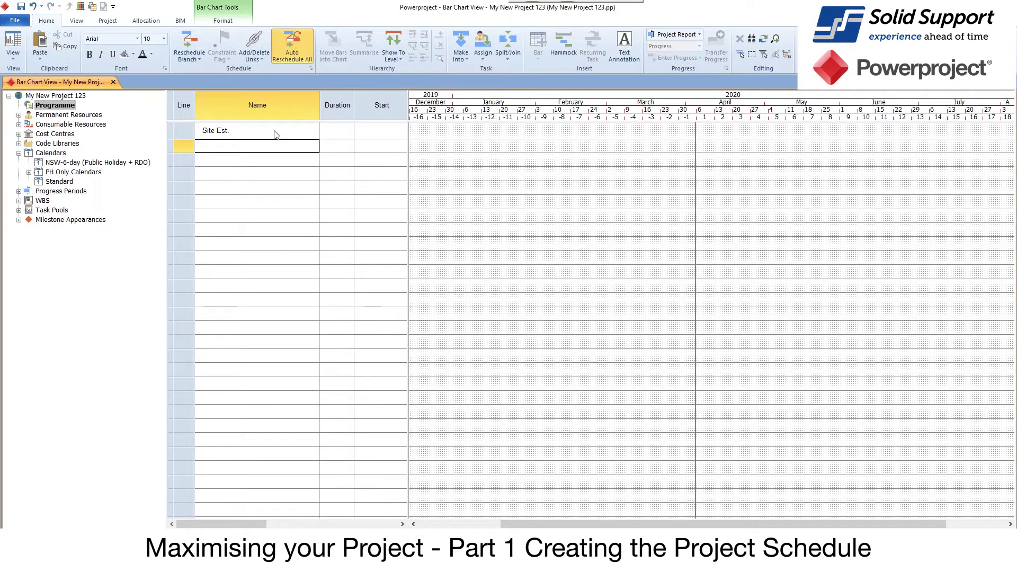
left_click(342, 136)
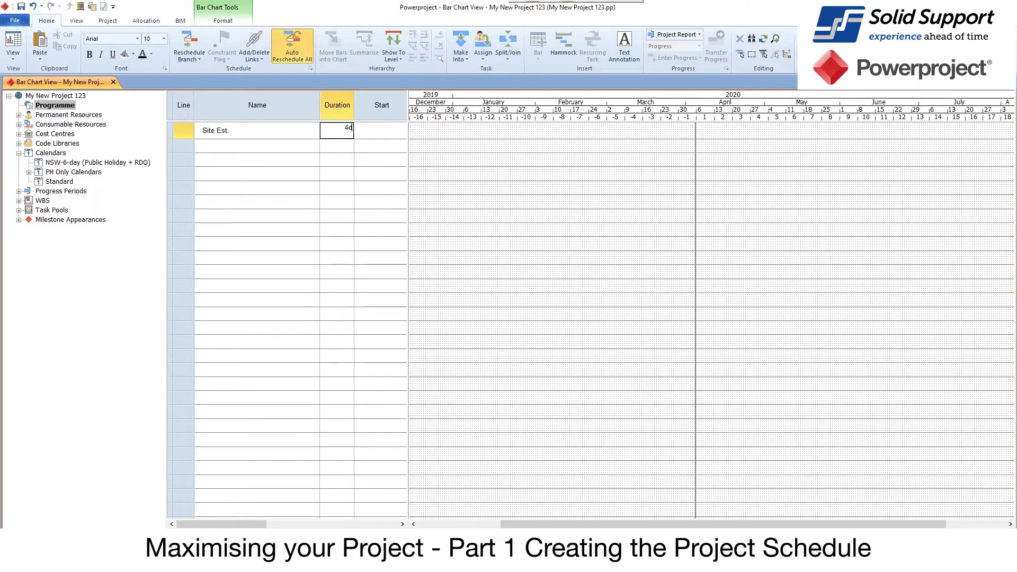
key("Return")
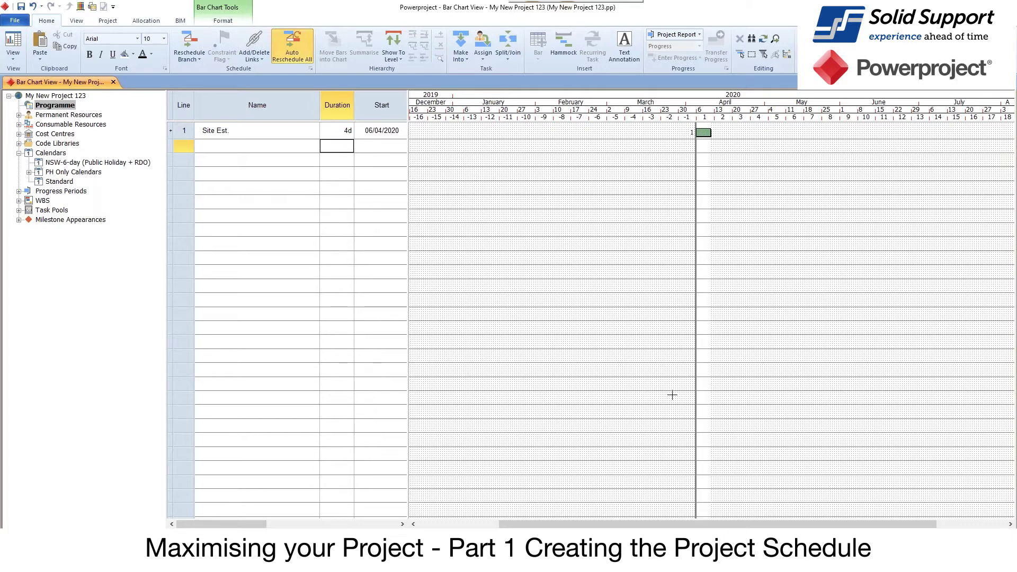
Try durations of 3 days and 2 days for the Site Est. task.
left_click_drag(715, 525, 783, 524)
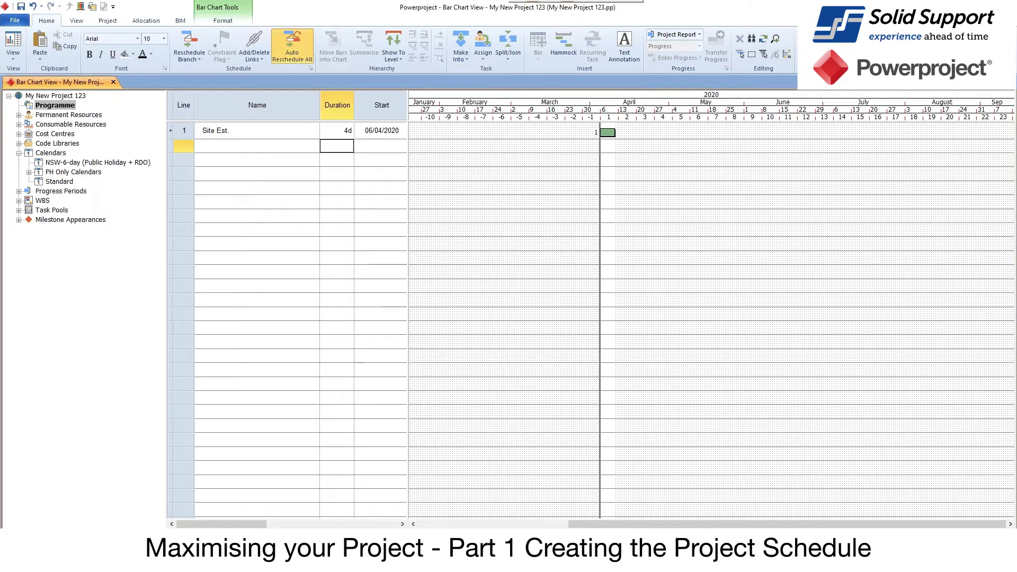
scroll(733, 506, "up", 3)
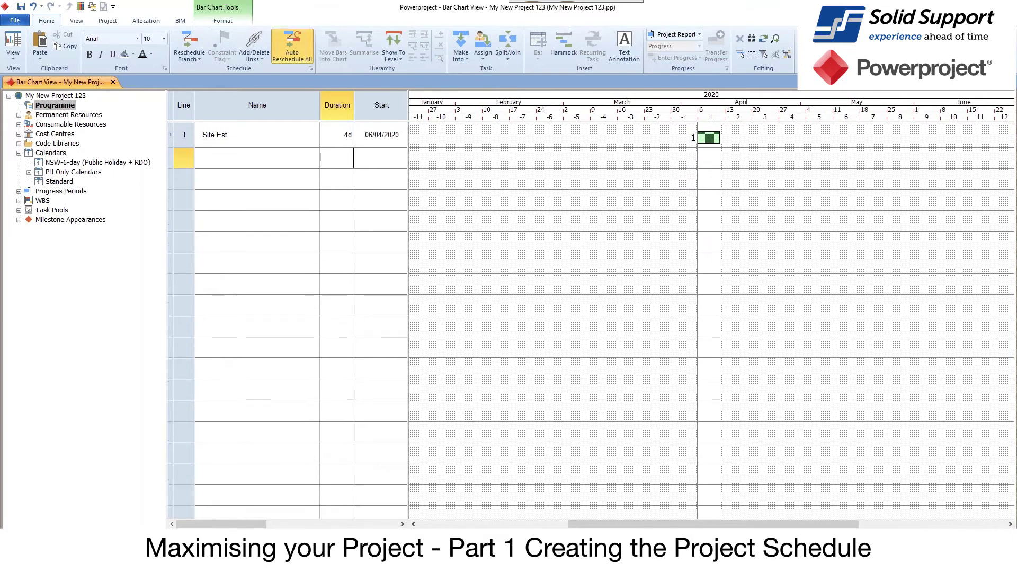
left_click_drag(733, 524, 800, 525)
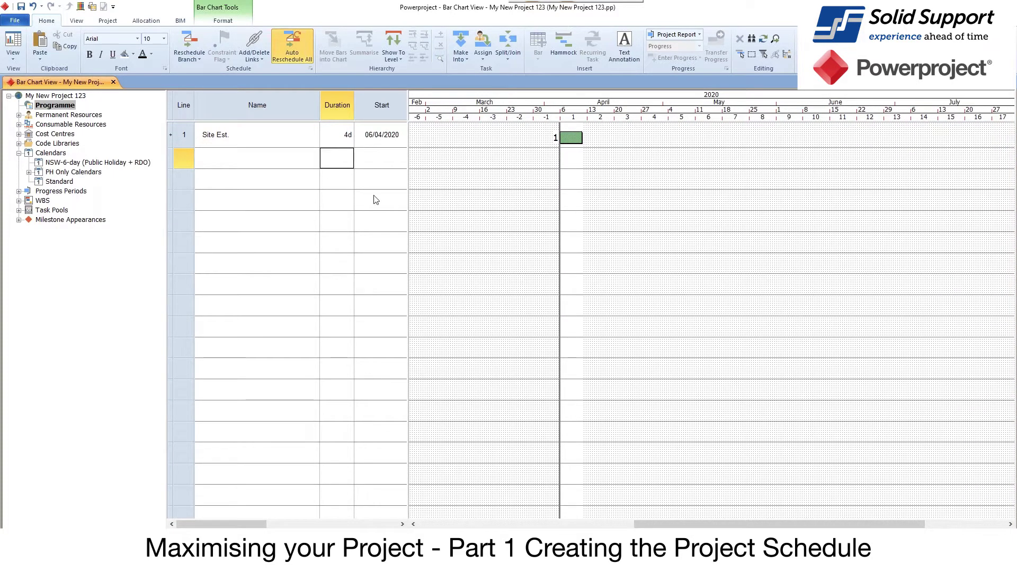
double_click(326, 142)
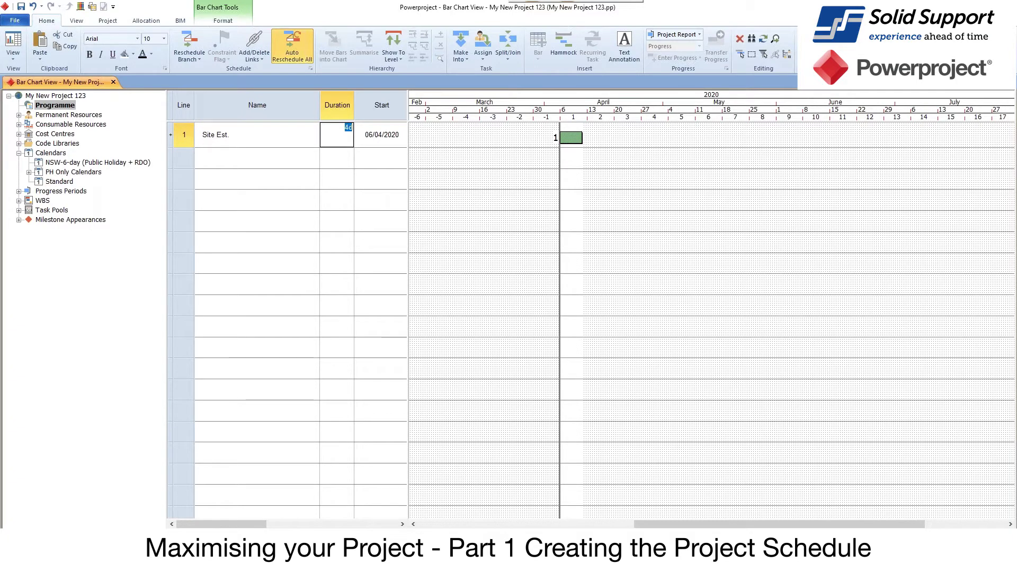
type("3")
key("Return")
left_click(337, 135)
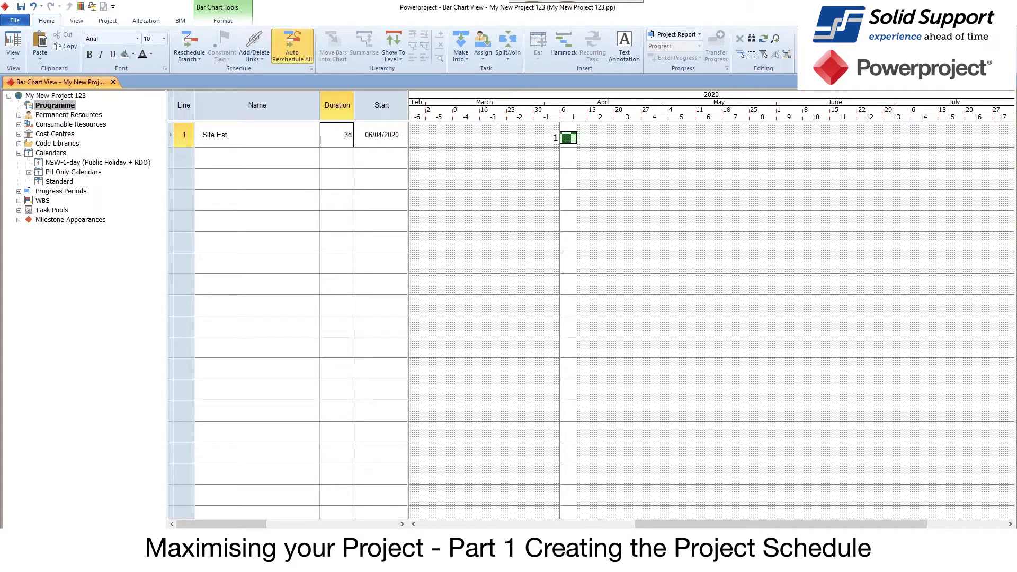
type("2")
key("Return")
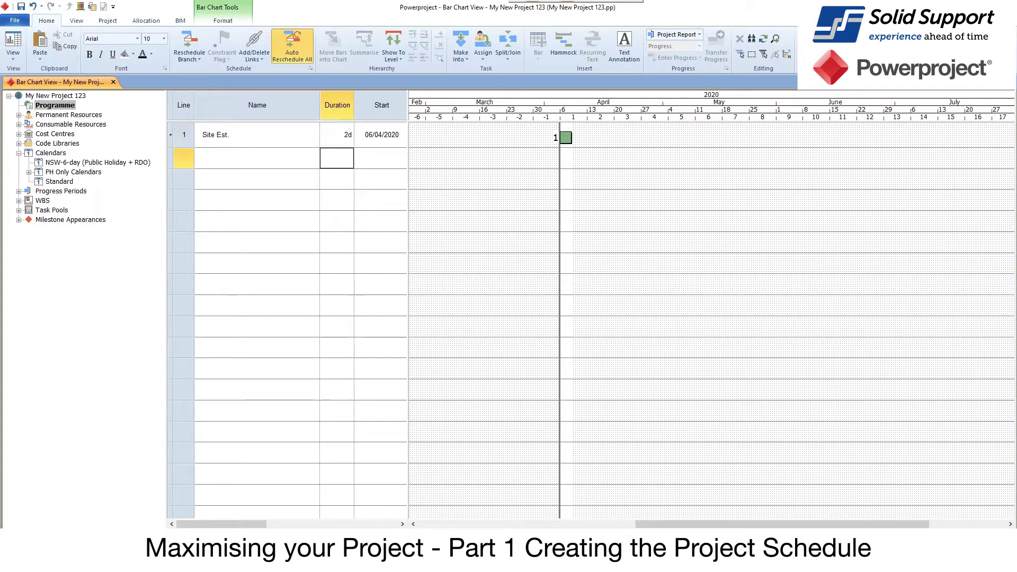
Set the duration of the Site Est. task to 6 days.
left_click(337, 135)
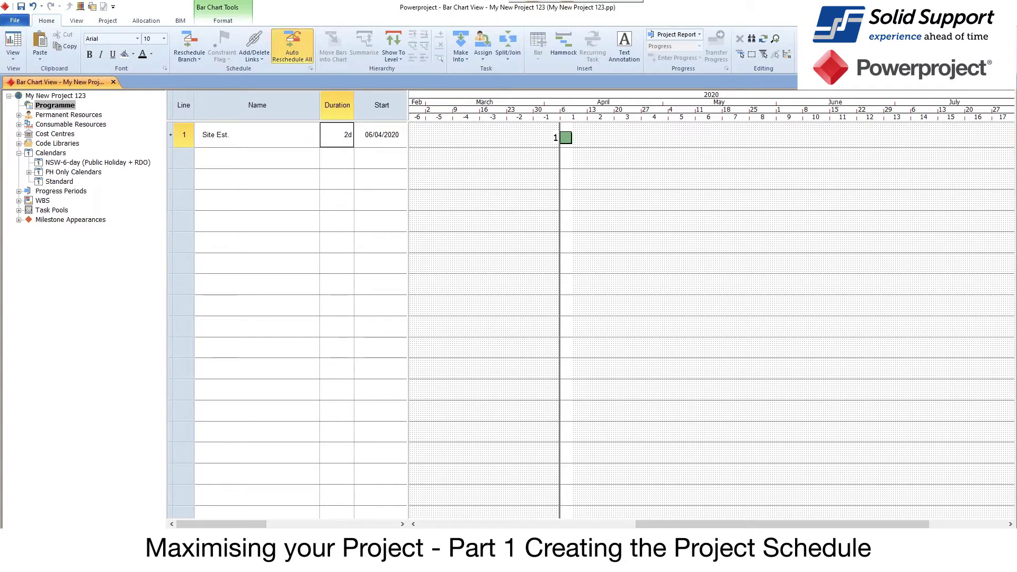
type("6")
key("Return")
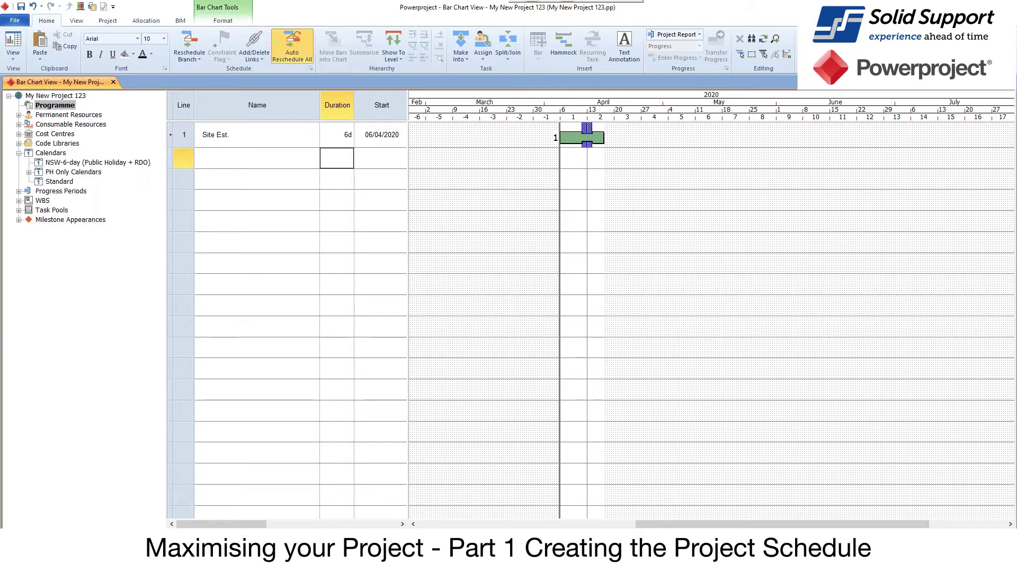
Try durations of 2w and 1w 2d for the Site Est. task.
left_click(337, 135)
type("2w")
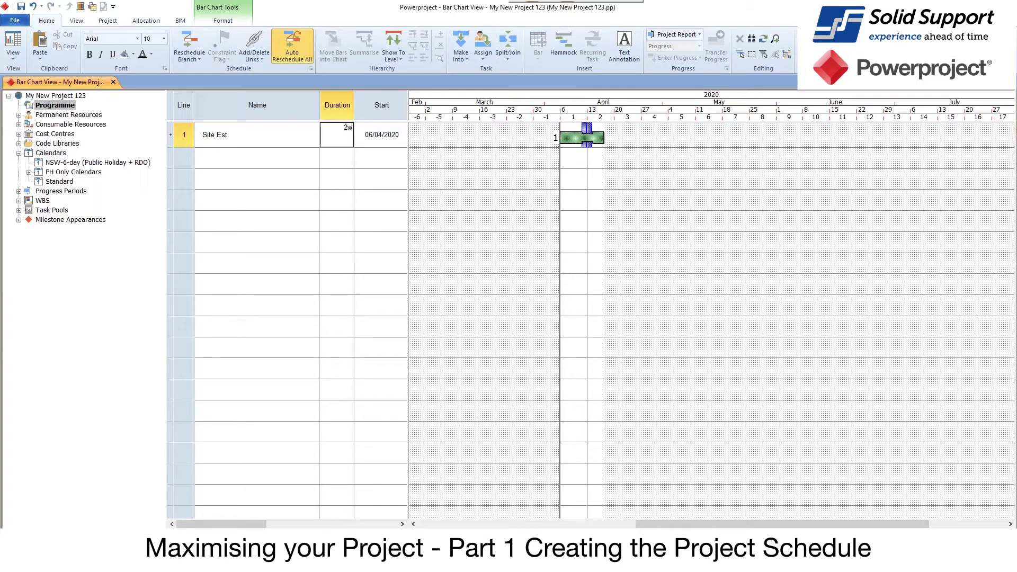
key("Return")
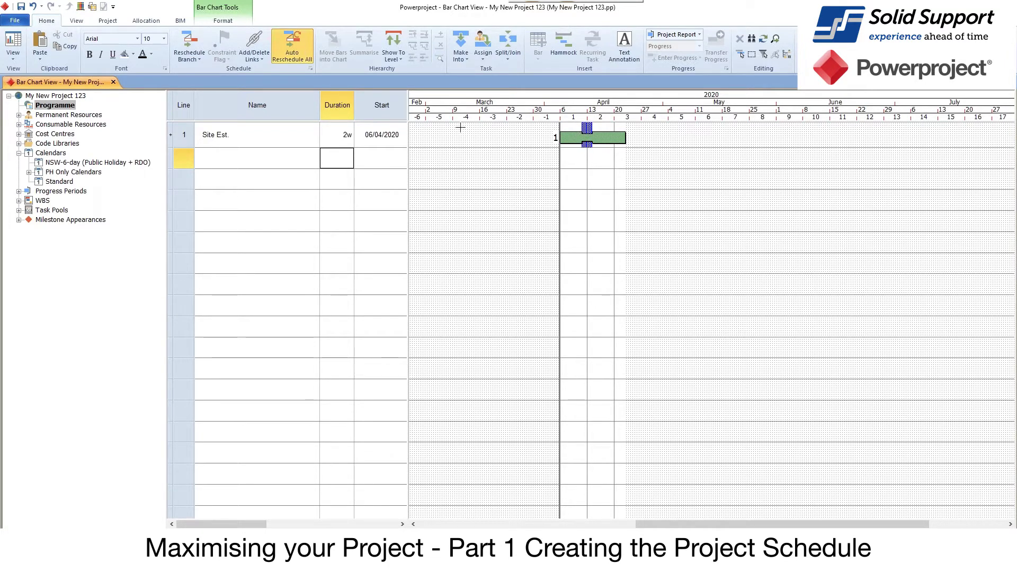
double_click(333, 142)
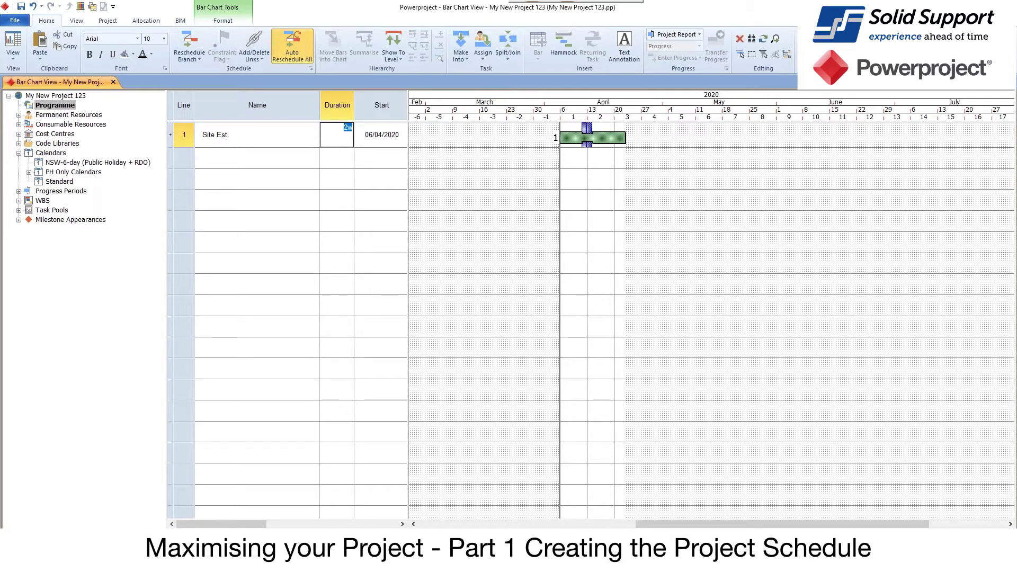
type("1w 2d")
key("Return")
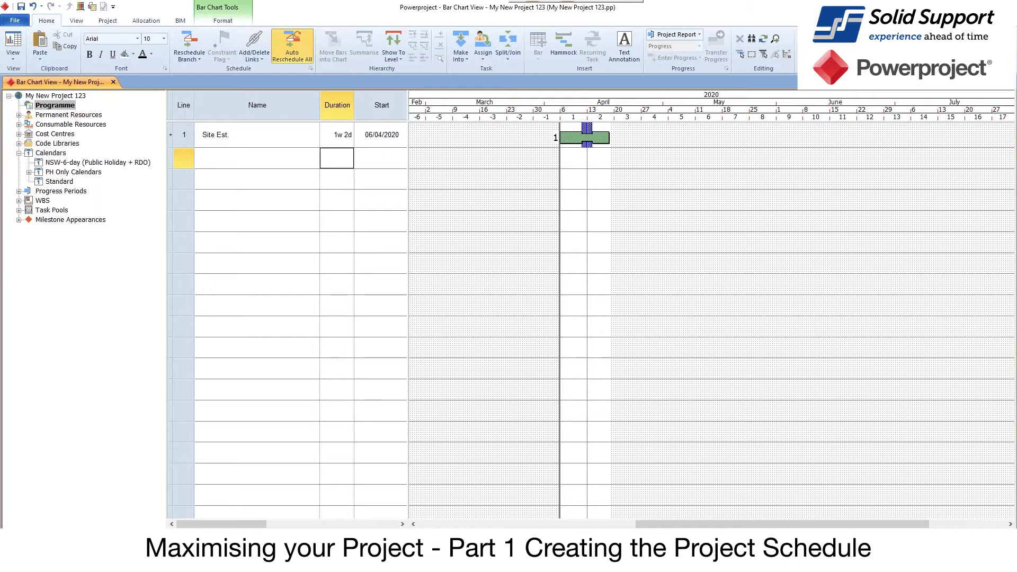
double_click(347, 134)
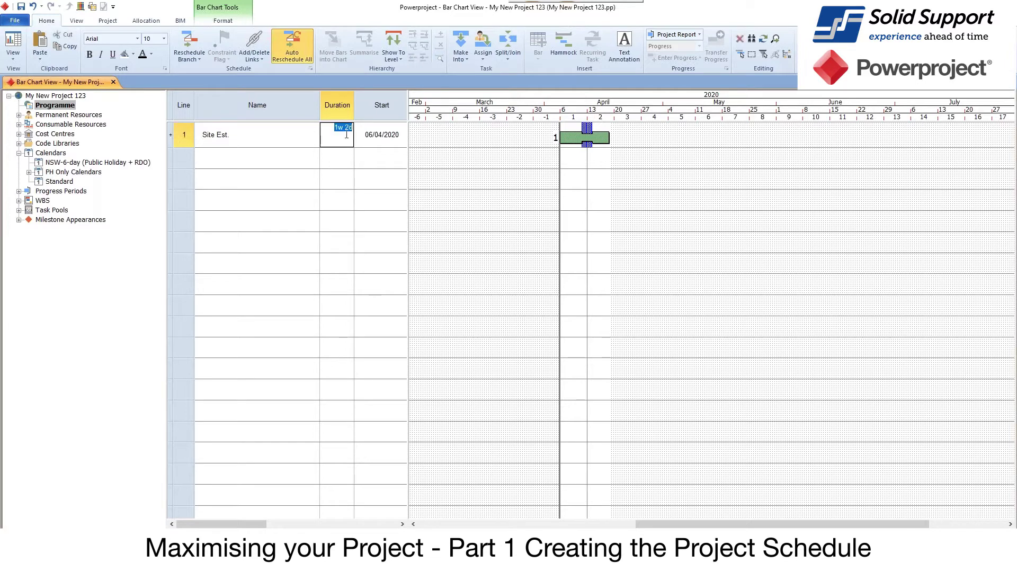
left_click(506, 155)
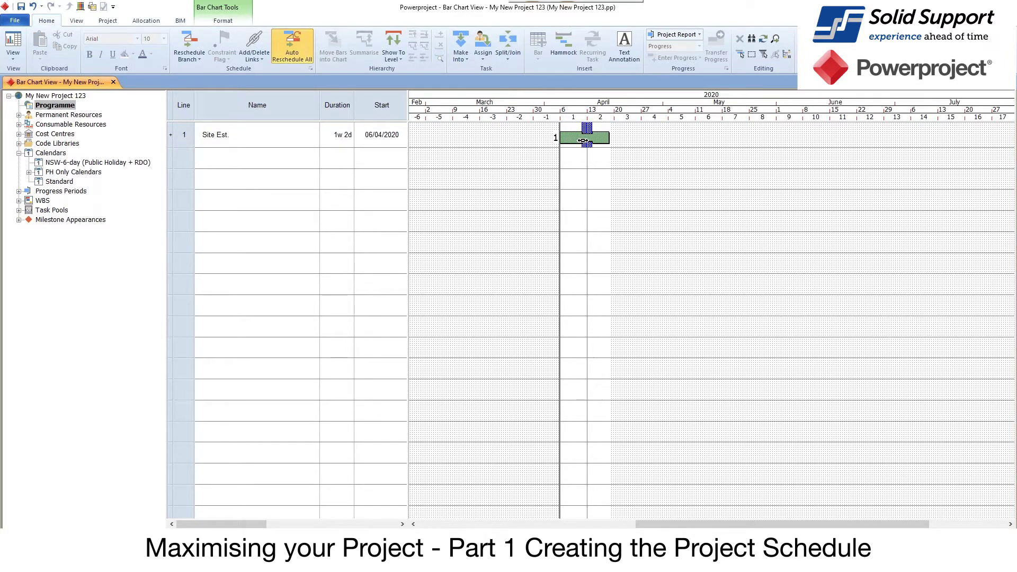
Reshape the Site Est. bar on the chart so it starts on 17/04/2020 and lasts 1w 3d.
mouse_move(582, 141)
left_mouse_down()
mouse_move(519, 137)
mouse_move(659, 136)
mouse_move(601, 137)
left_mouse_up()
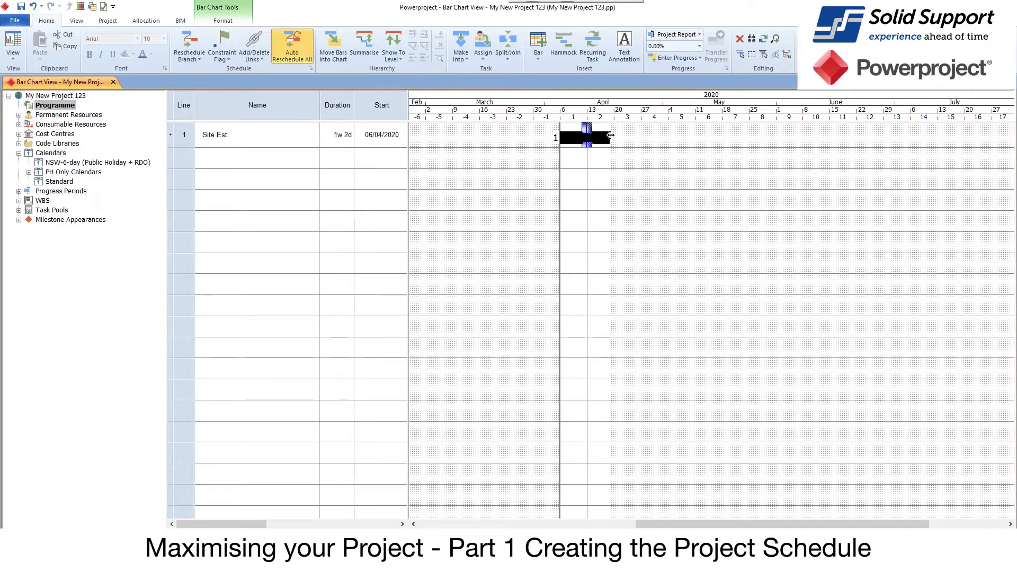
left_click_drag(610, 136, 678, 138)
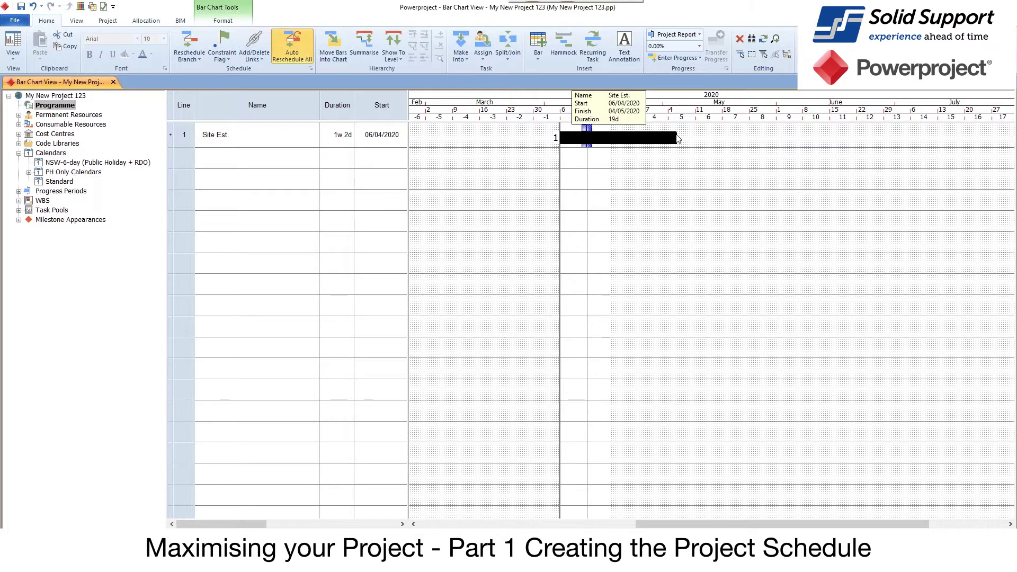
left_click_drag(561, 137, 611, 140)
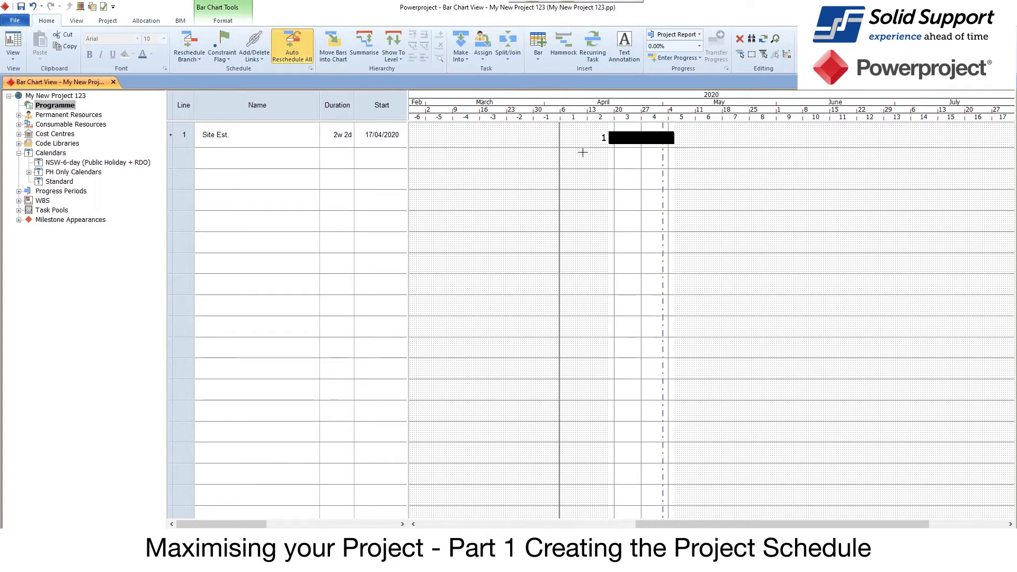
left_click_drag(675, 137, 653, 138)
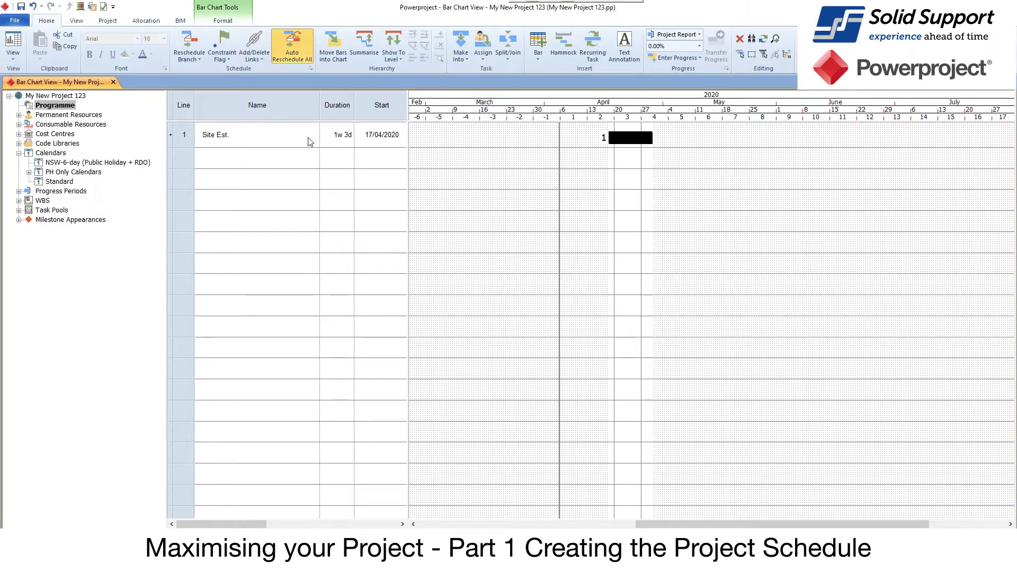
left_click(338, 135)
left_click(338, 135)
left_click(619, 139)
left_click(260, 165)
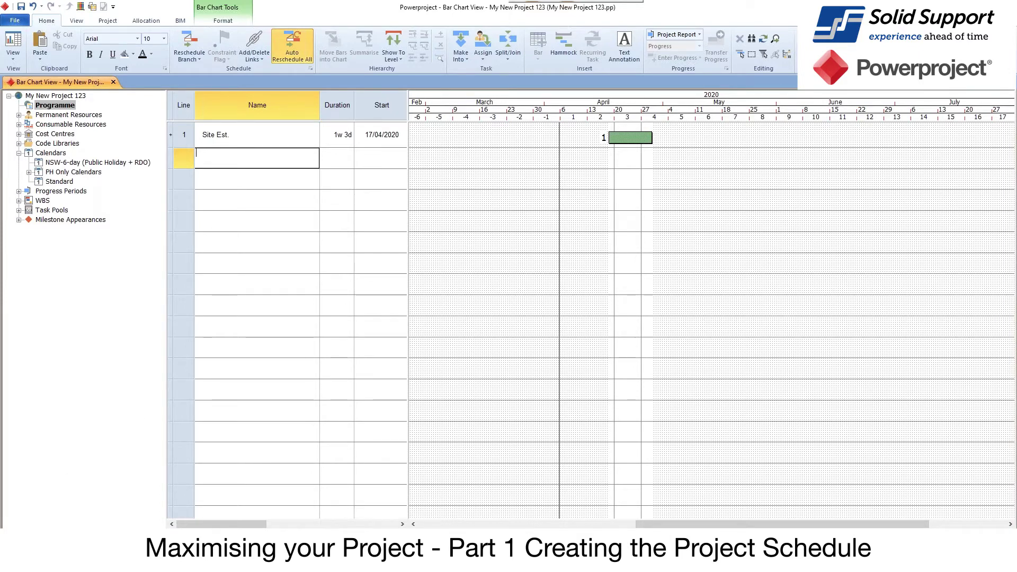
Switch to Sample Data.xlsx in Excel and copy the Name and Duration list in cells A1:B17.
key("alt+Tab")
left_click(365, 303)
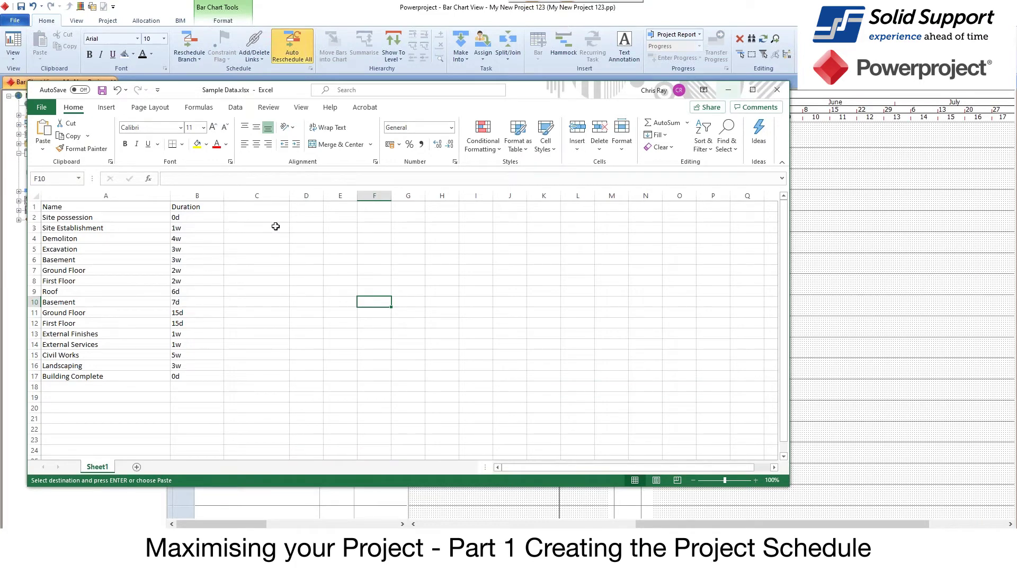
left_click_drag(98, 209, 191, 361)
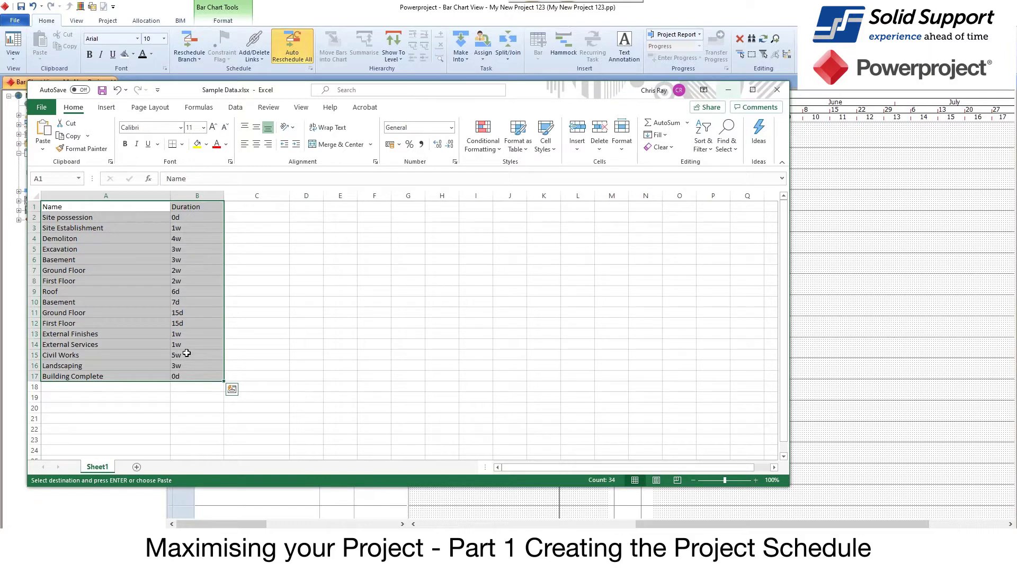
key("ctrl+c")
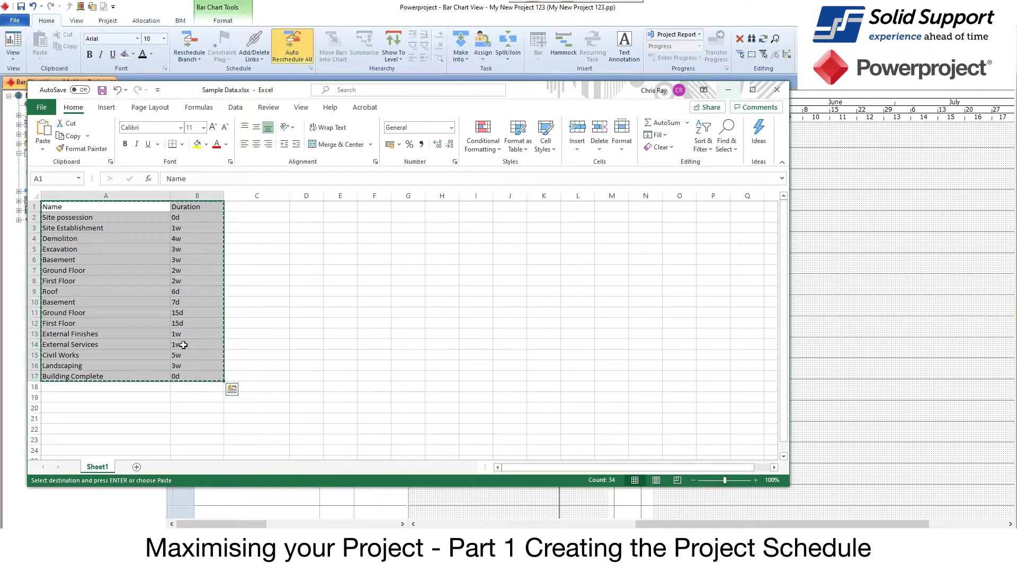
right_click(144, 311)
Return to Powerproject and delete the Site Est. task.
left_click(180, 36)
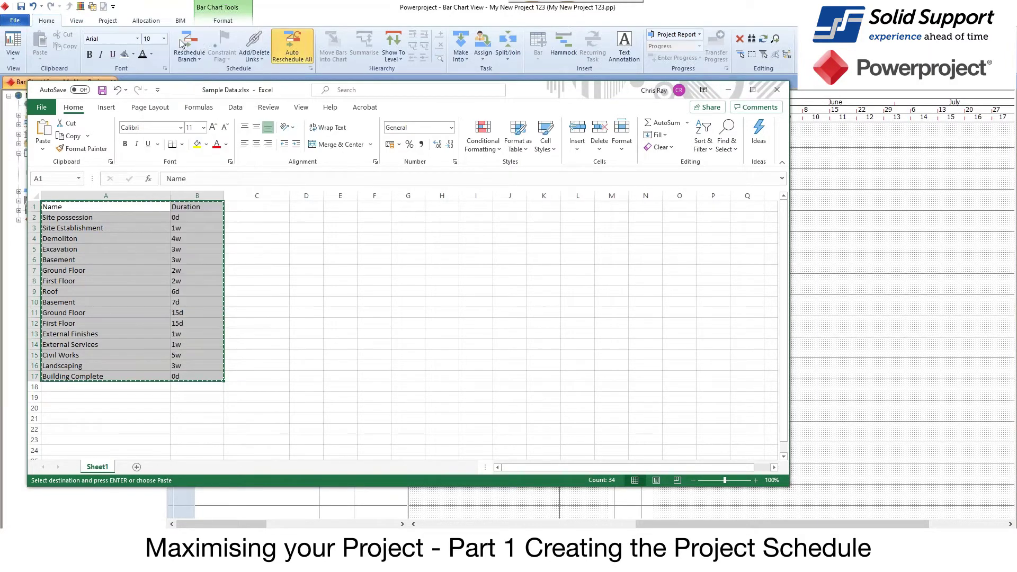
left_click(309, 6)
left_click_drag(298, 104, 327, 105)
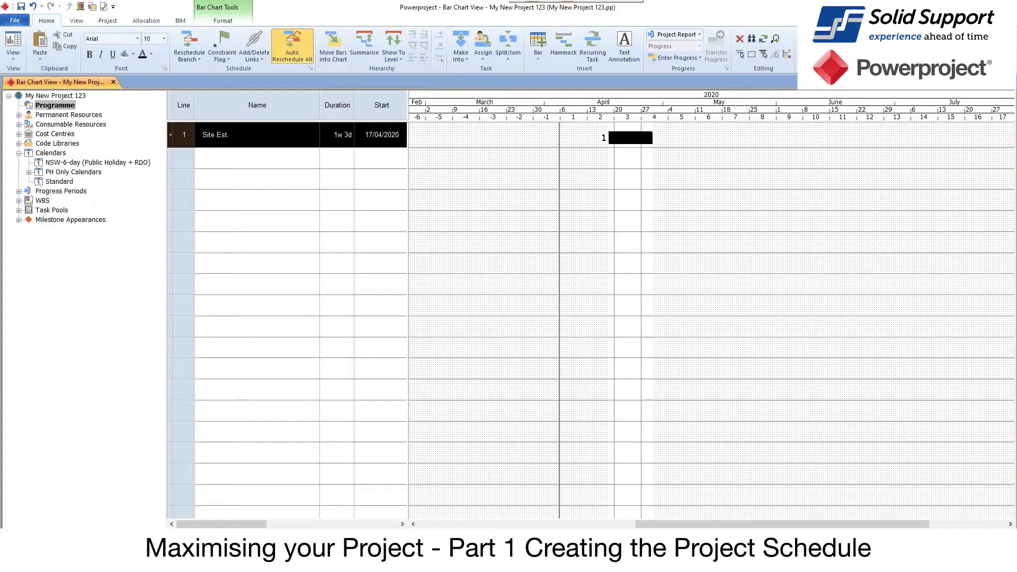
key("Delete")
Paste the copied task list into the Name and Duration columns of the task table.
left_click_drag(245, 105, 342, 99)
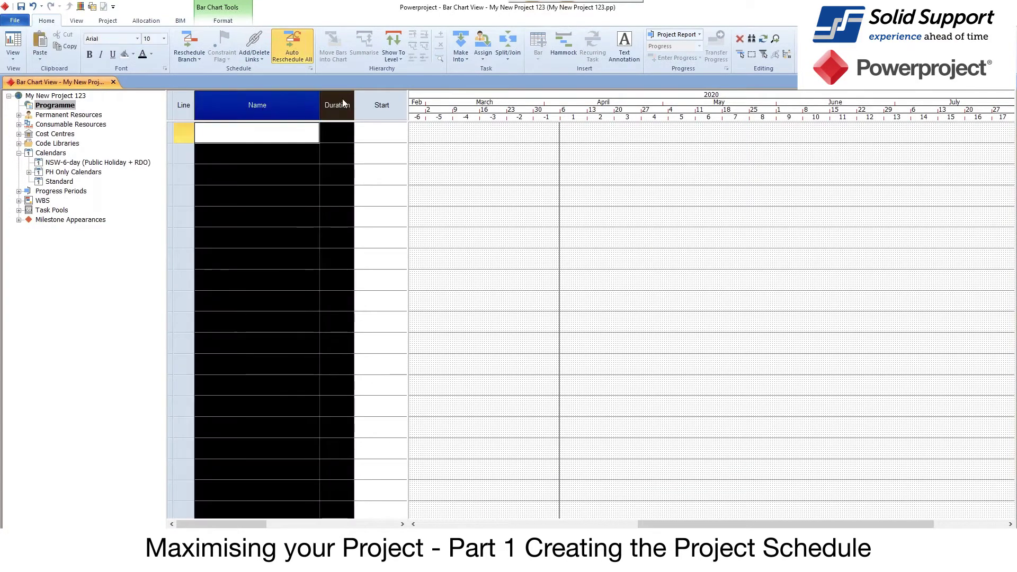
right_click(339, 104)
left_click(362, 121)
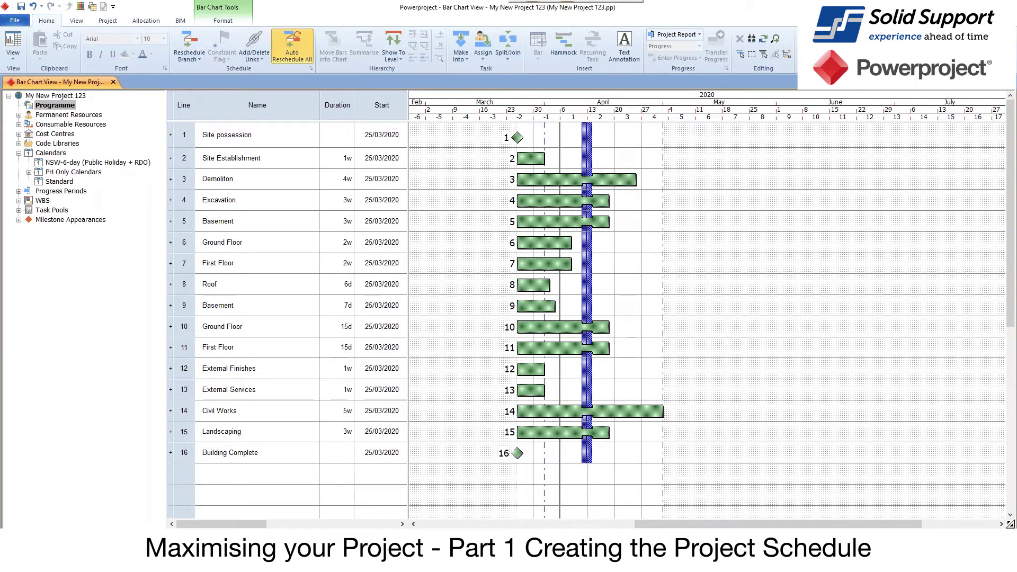
Link the bars finish-to-start one by one from Site possession through Site Establishment and Demoliton to Excavation.
left_click_drag(513, 148, 522, 155)
left_click_drag(599, 159, 566, 183)
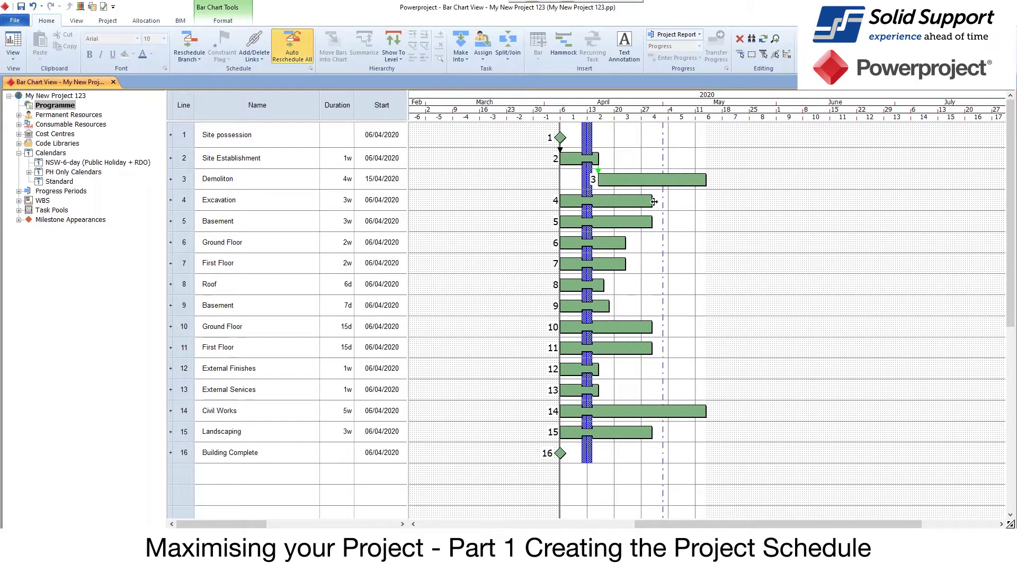
left_click_drag(706, 185, 564, 206)
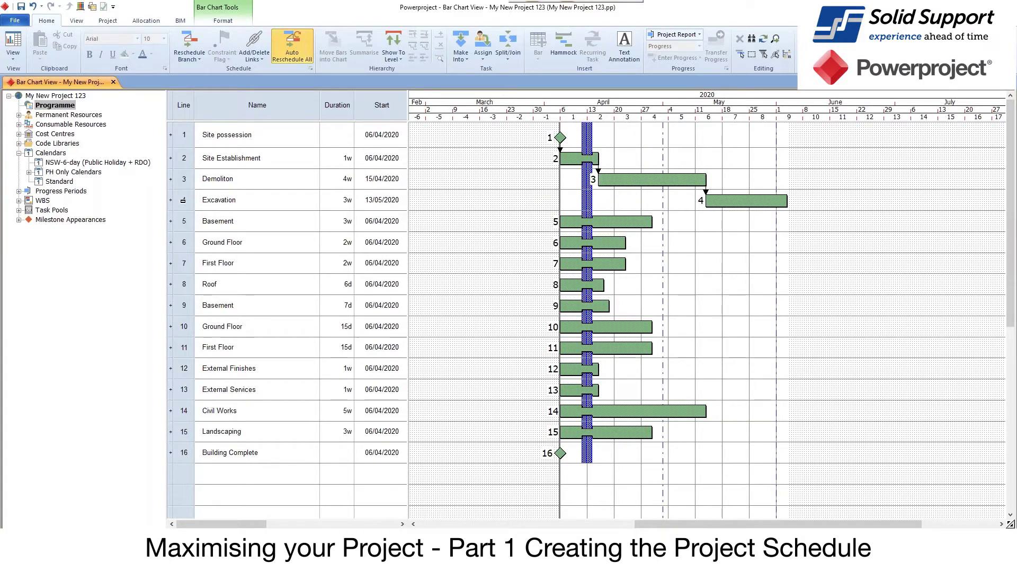
Link all tasks from Excavation (line 4) to Building Complete (line 16) in sequence with Link Tasks.
left_click_drag(183, 201, 192, 455)
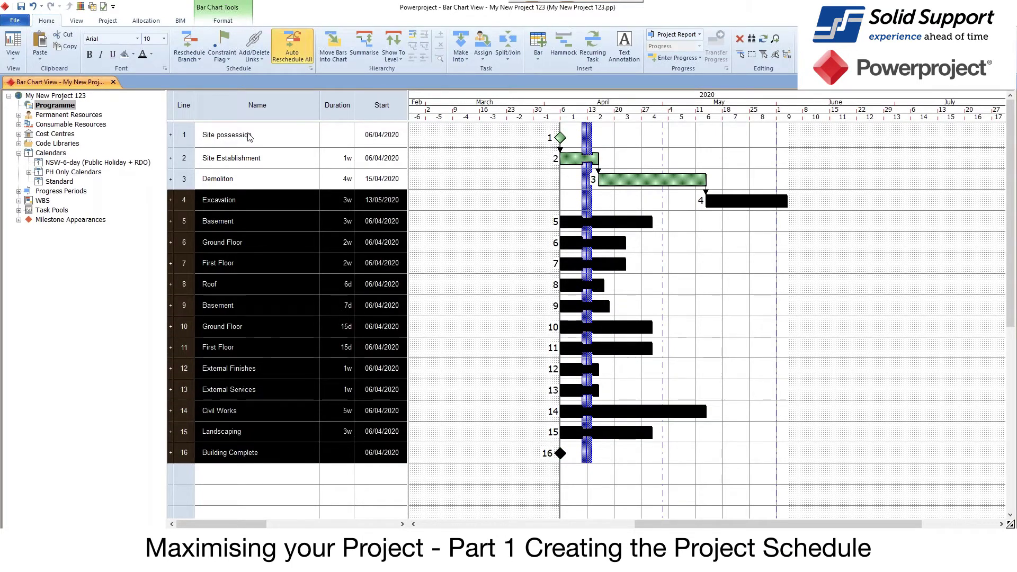
left_click(255, 58)
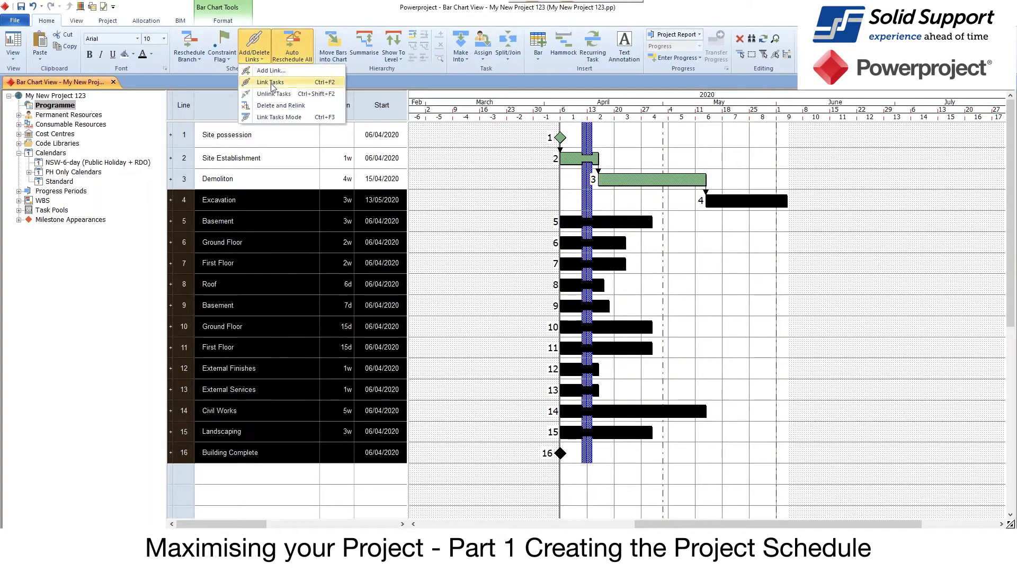
left_click(272, 83)
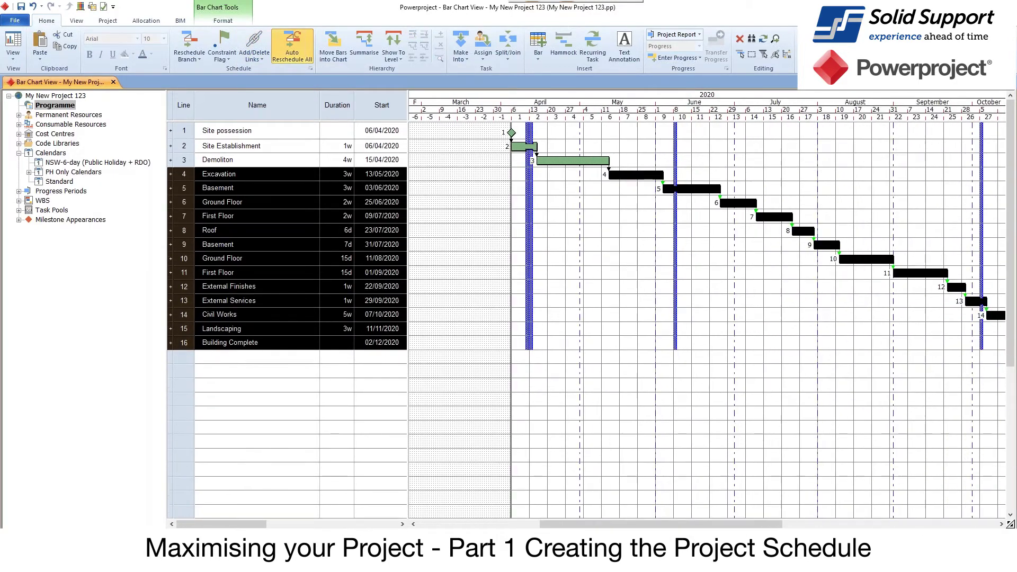
left_click(782, 392)
left_click_drag(730, 524, 767, 526)
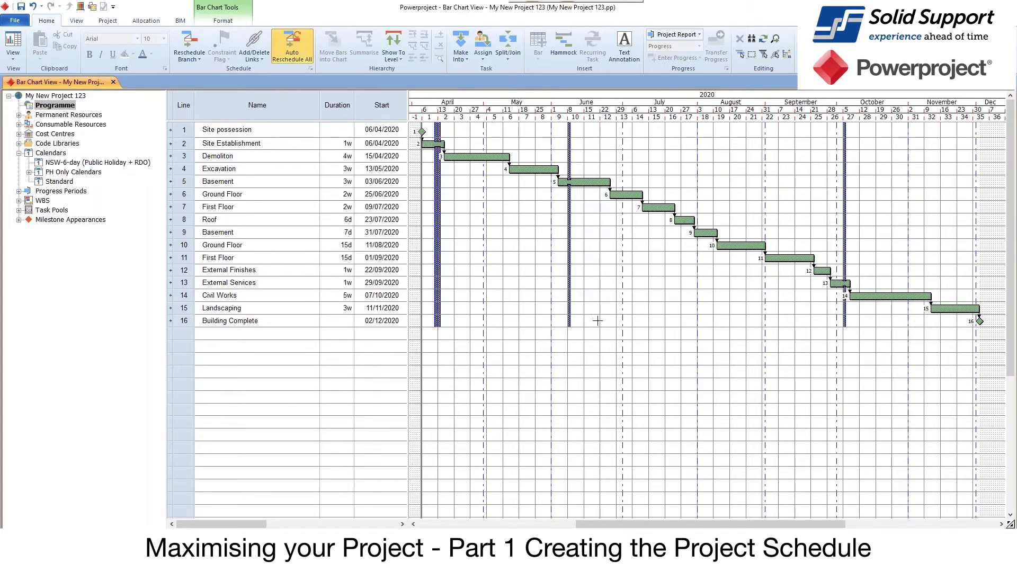
Replace the Ground Floor to First Floor link with Basement to First Floor and Ground Floor to Roof links, extending Ground Floor to 3w 3d.
left_click(641, 201)
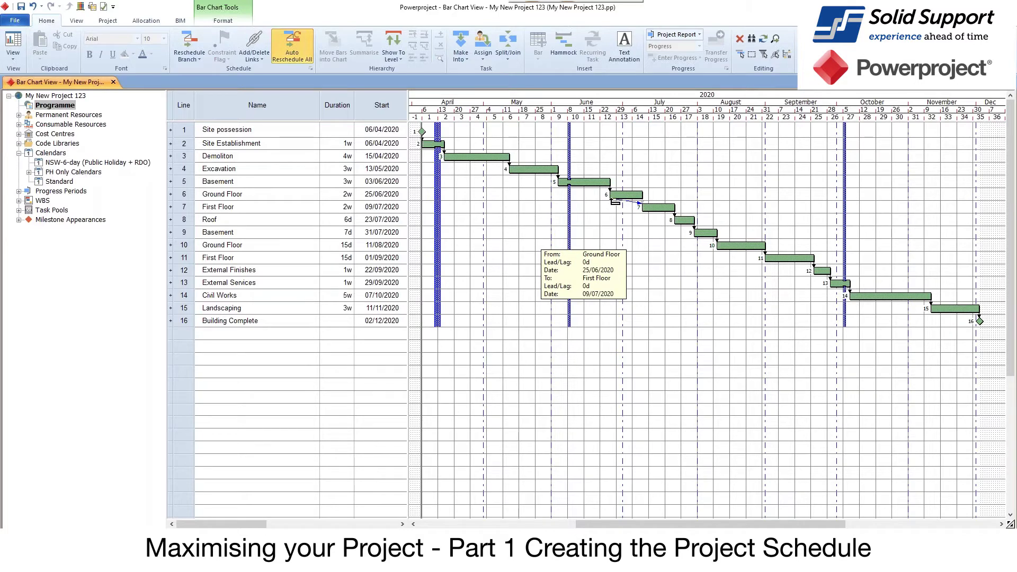
key("Delete")
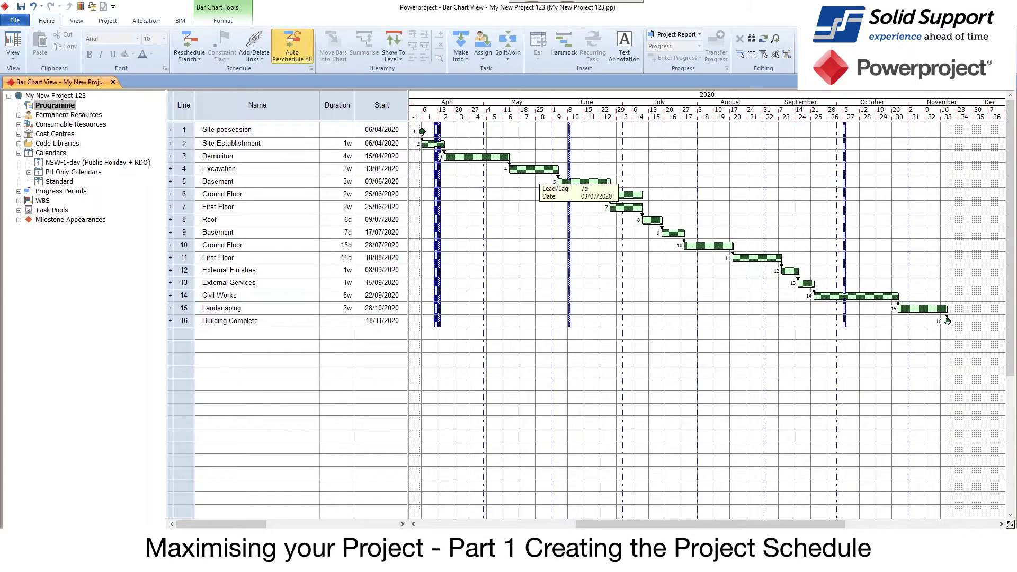
left_click_drag(608, 183, 644, 221)
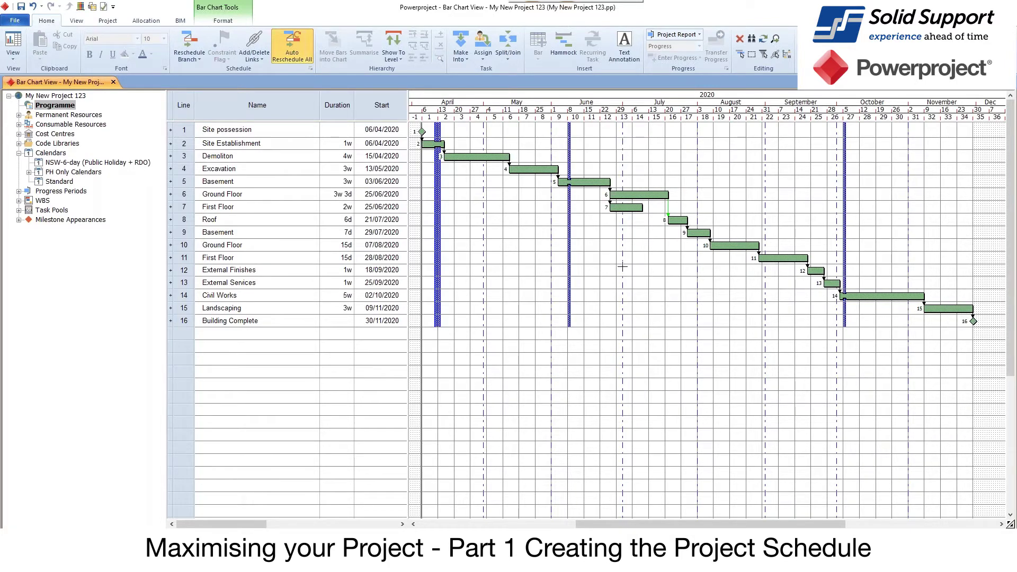
Show the critical path, task float and the hidden First Floor to Roof link on the bar chart.
left_click(222, 21)
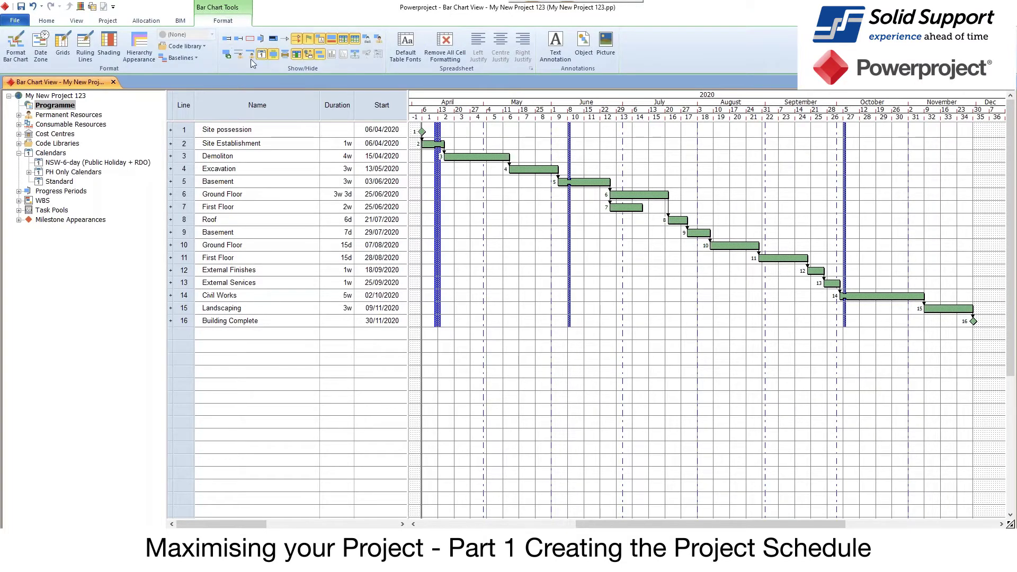
left_click(250, 39)
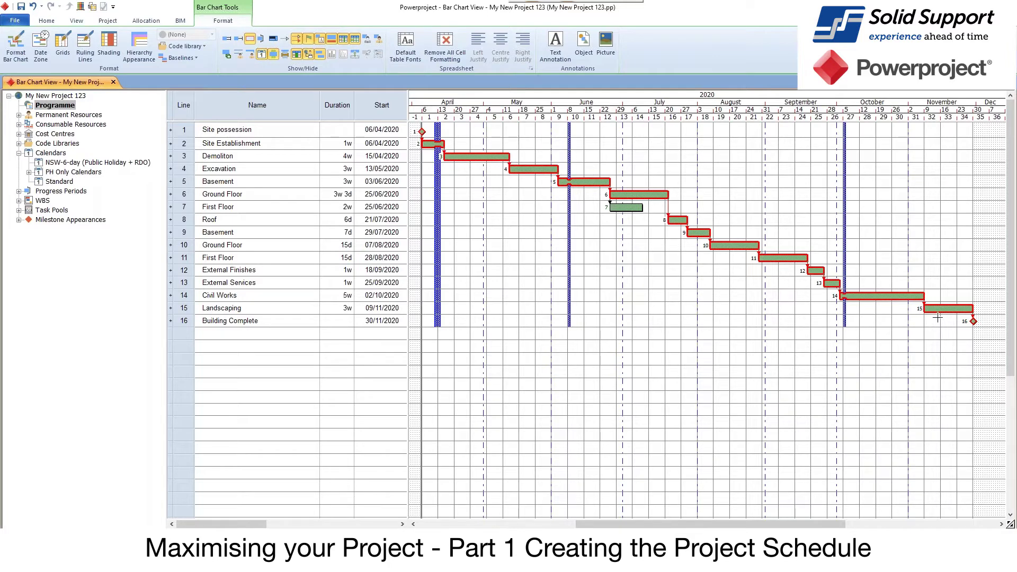
left_click(237, 39)
left_click(286, 39)
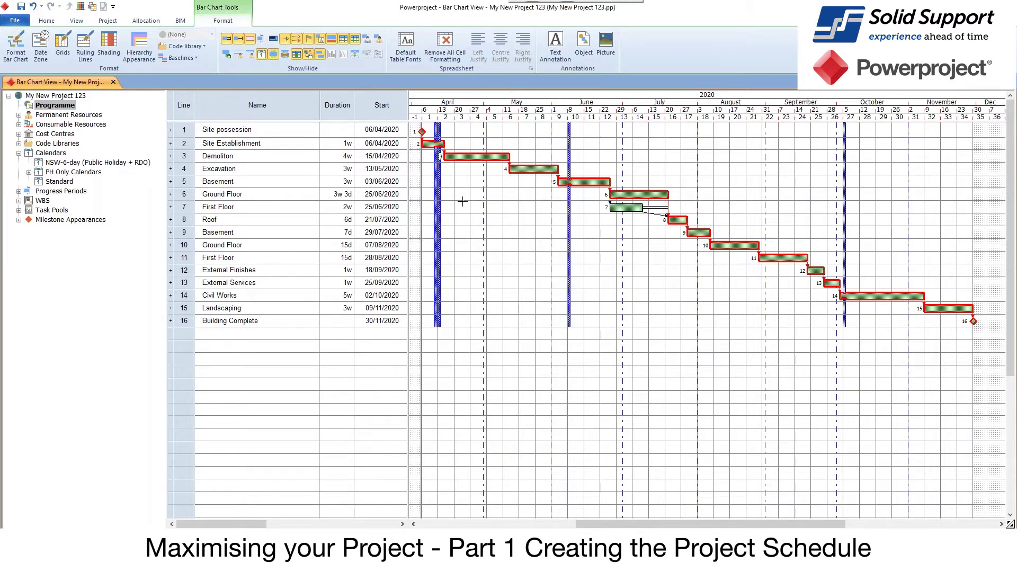
Delete the link from First Floor (line 7) to Roof.
left_click(656, 215)
key("Delete")
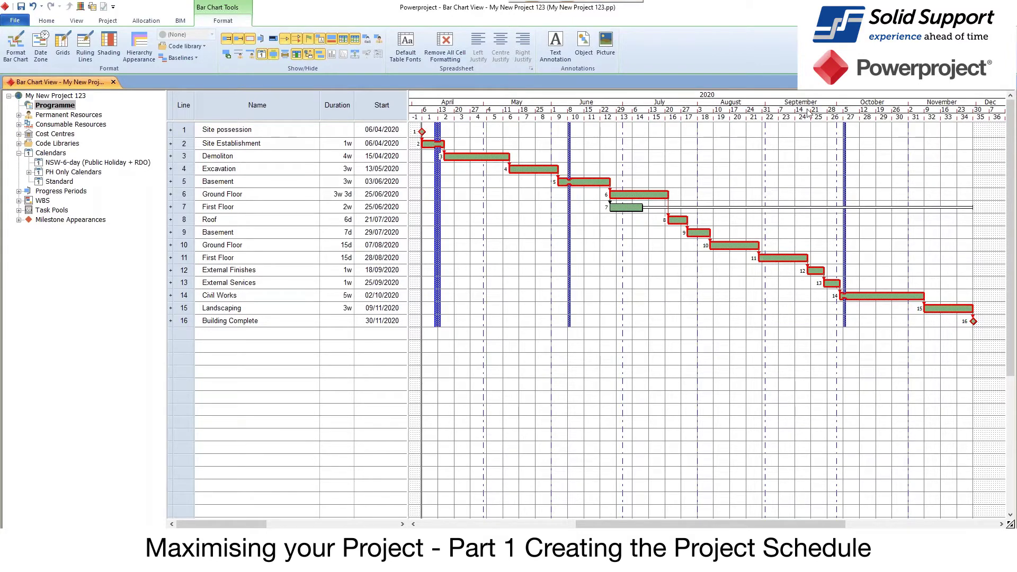
left_click_drag(836, 103, 684, 104)
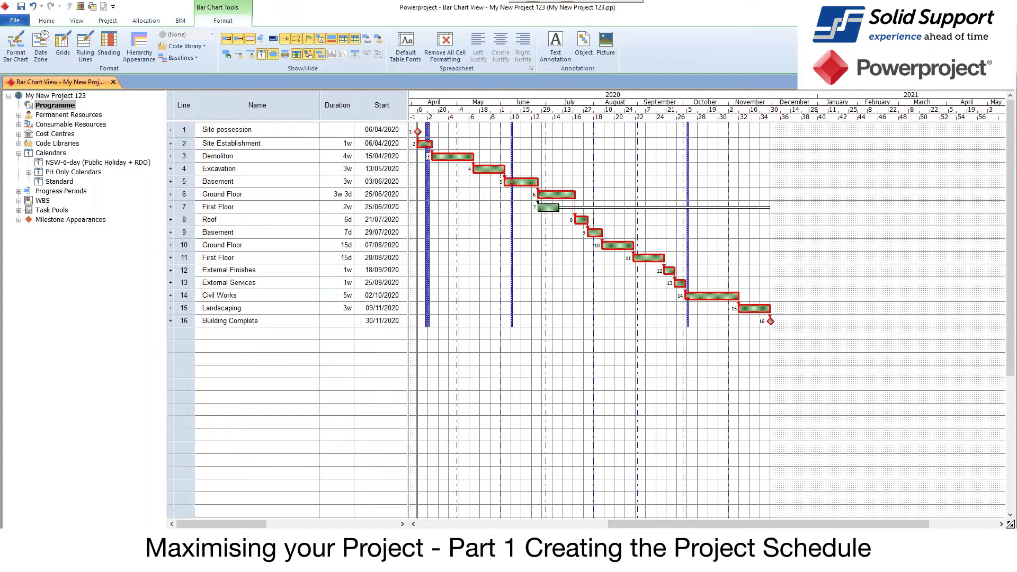
scroll(684, 321, "up", 9)
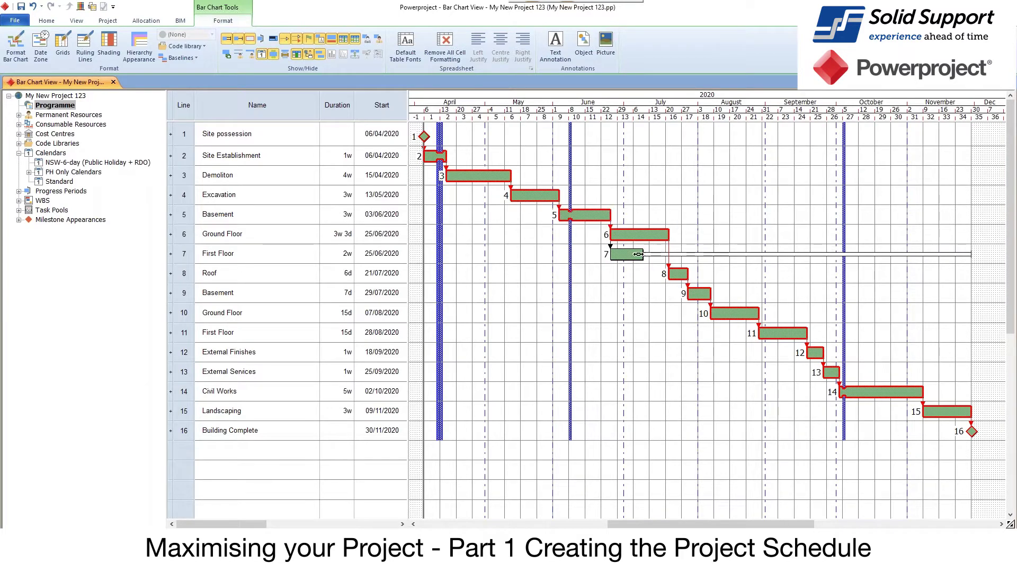
Link First Floor (line 7) to Roof and extend the First Floor bar to 5w 3d.
left_click(626, 254)
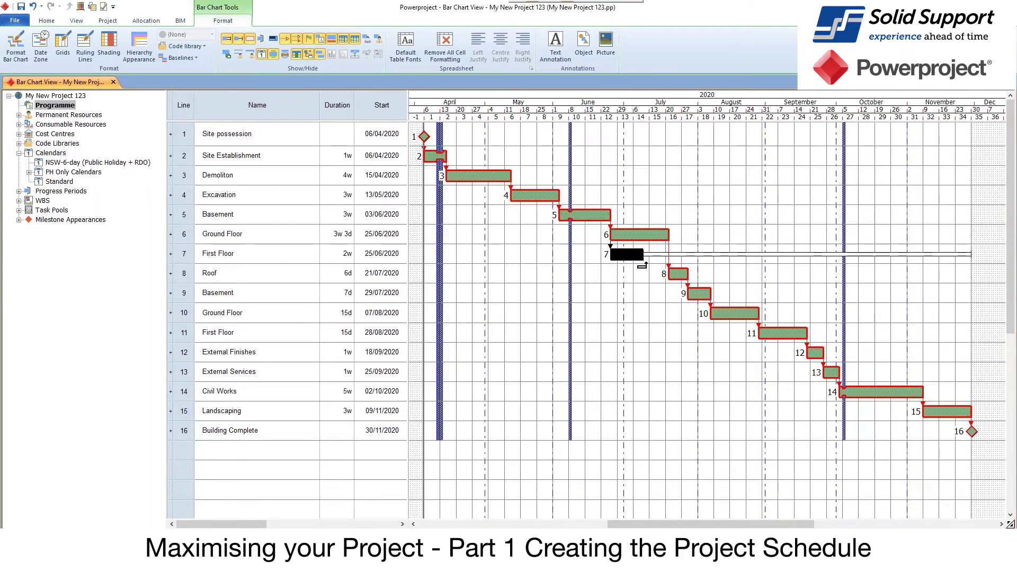
left_click_drag(643, 261, 666, 269)
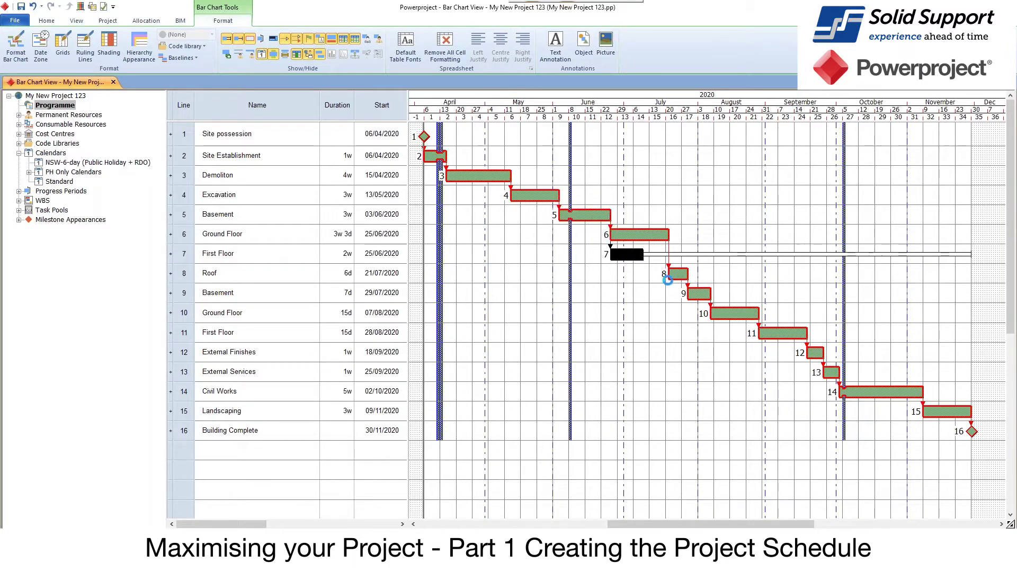
left_click(630, 350)
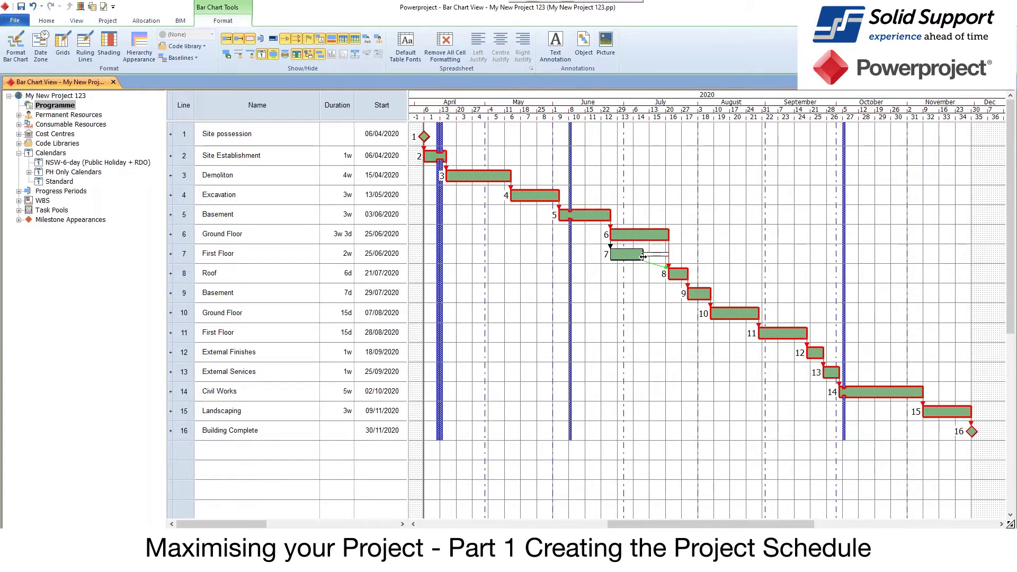
left_click_drag(643, 257, 701, 256)
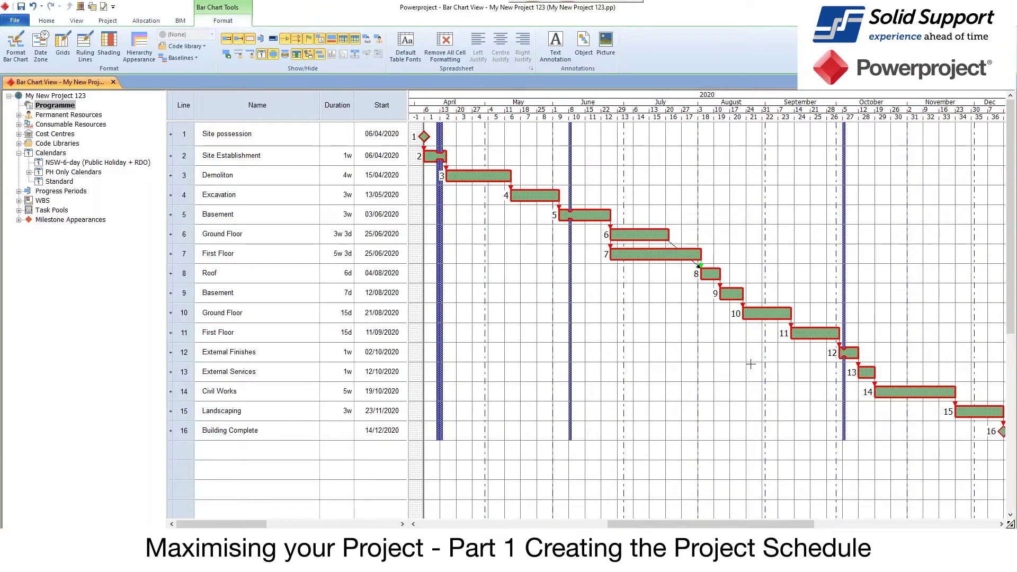
Undo the recent duration and link changes back to the single sequential chain of tasks.
key("ctrl+z")
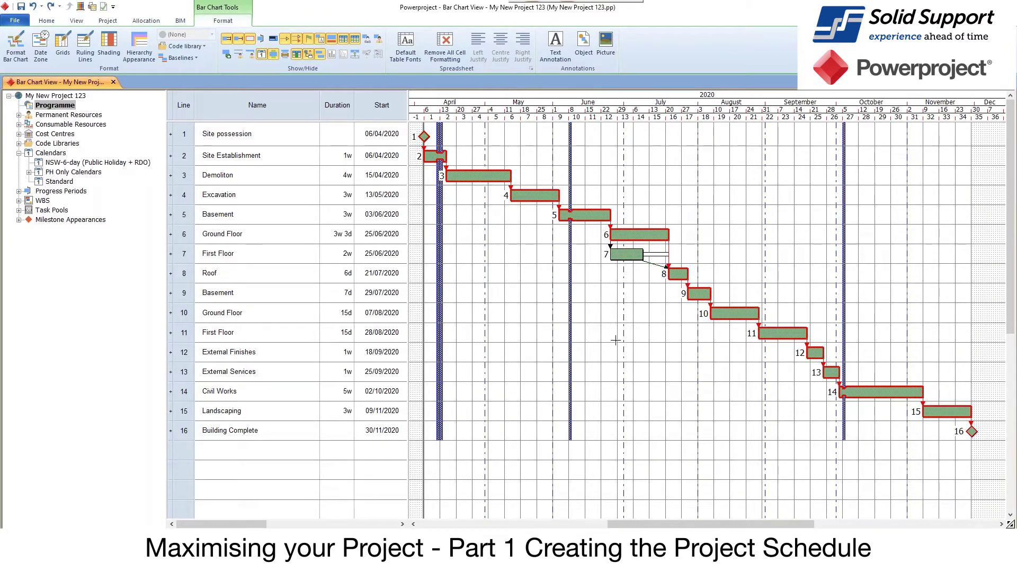
key("ctrl+z")
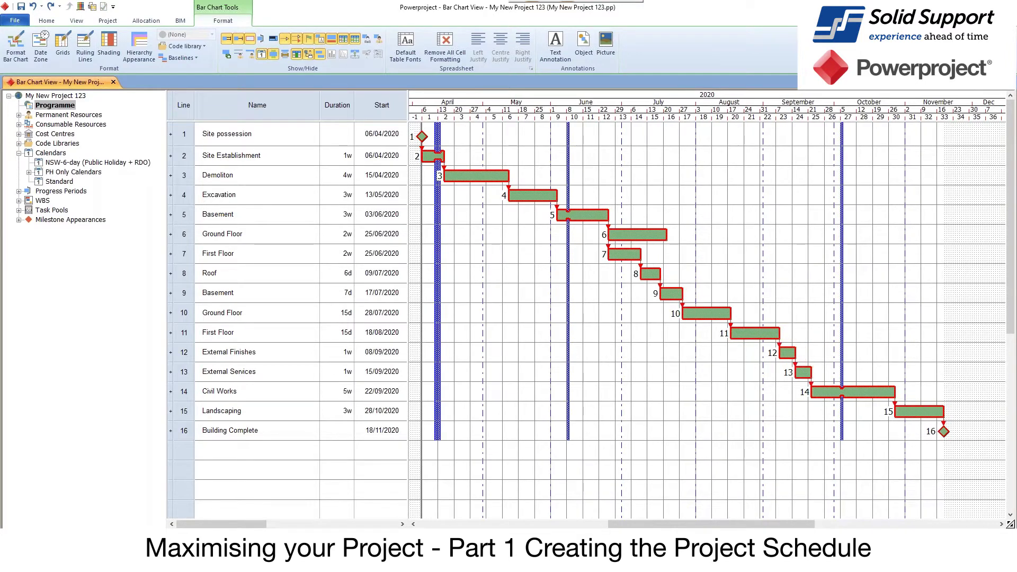
key("ctrl+z")
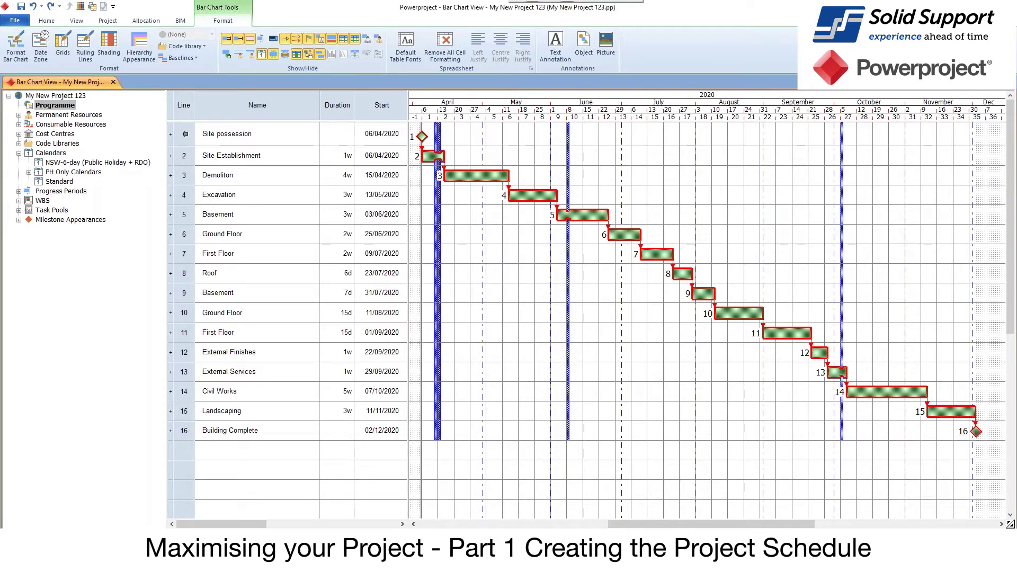
Summarise Site possession through Excavation (lines 1 to 4) under a summary named Site Setup.
left_click_drag(183, 147, 183, 194)
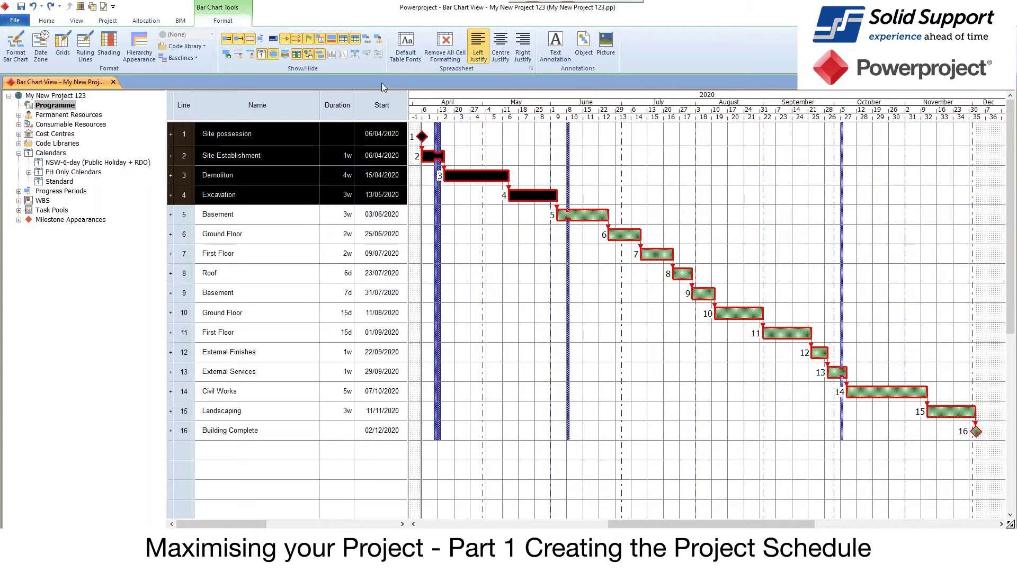
left_click(47, 21)
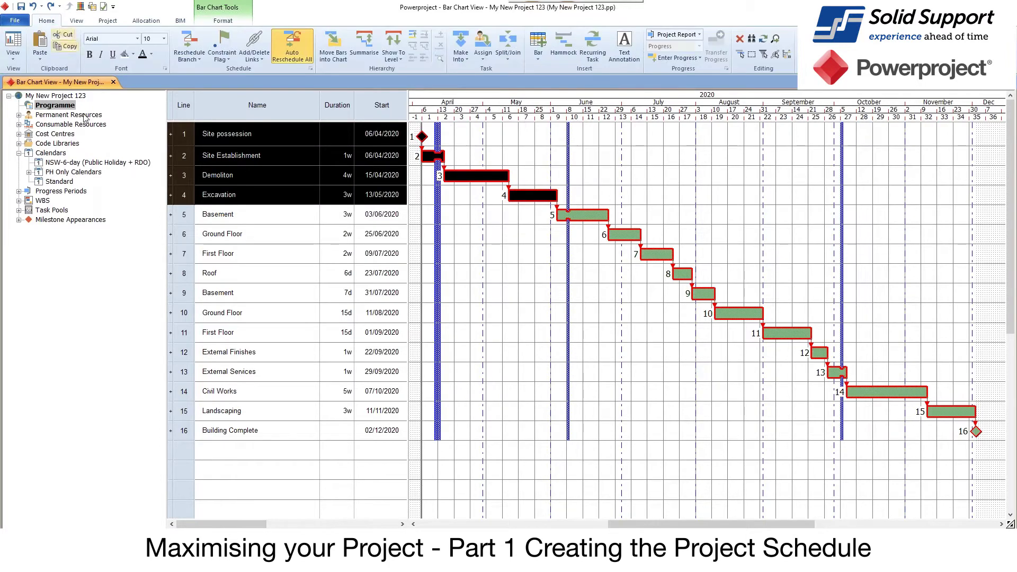
left_click(364, 46)
left_click(262, 131)
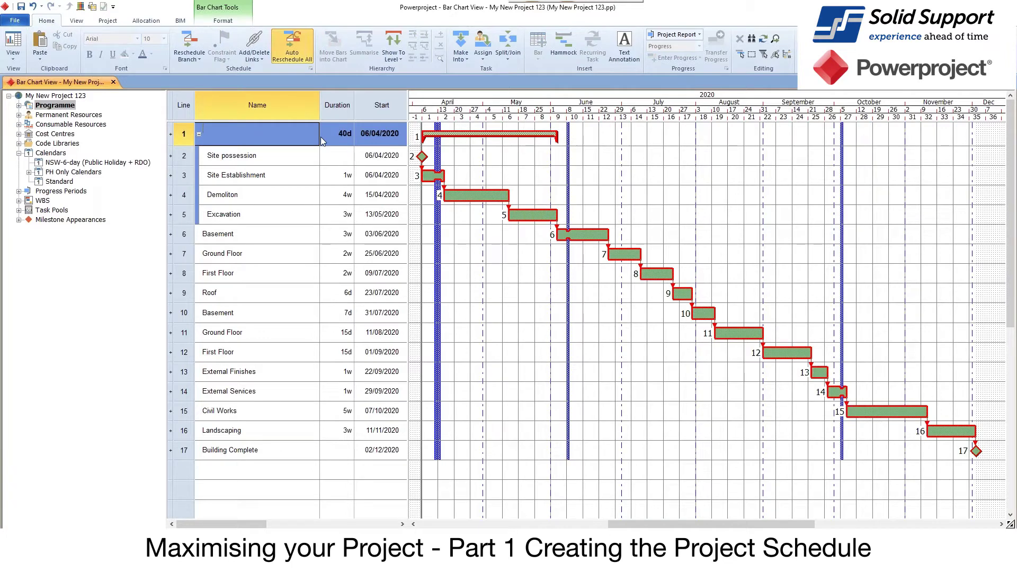
type("Site Setup")
key("Return")
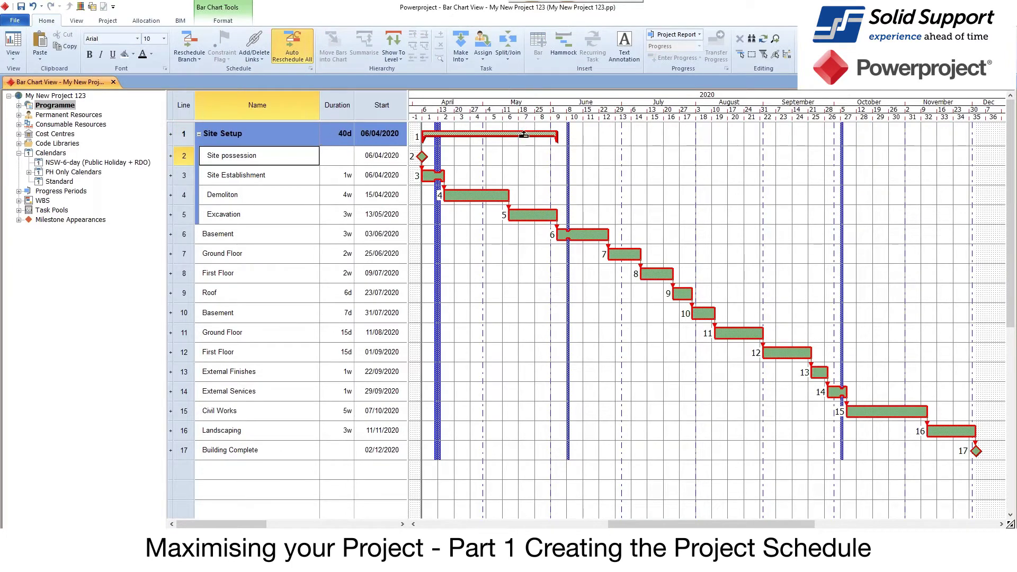
Collapse and expand the Site Setup summary to check how it hides its subtasks.
left_click(199, 133)
left_click(200, 134)
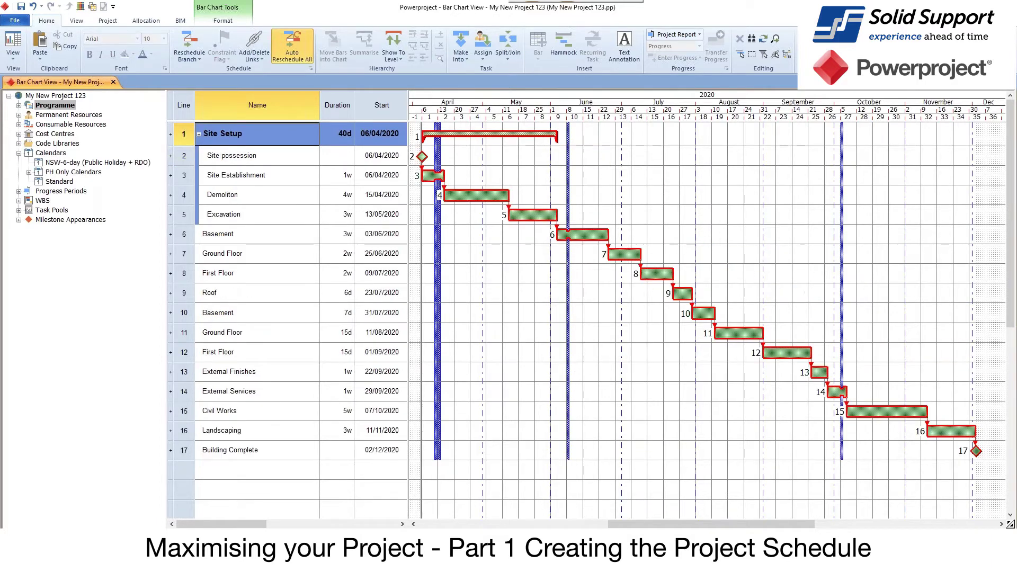
left_click(199, 134)
left_click(199, 133)
Summarise Basement through Roof (lines 6 to 9) under a summary named Structures.
left_click_drag(185, 235, 184, 297)
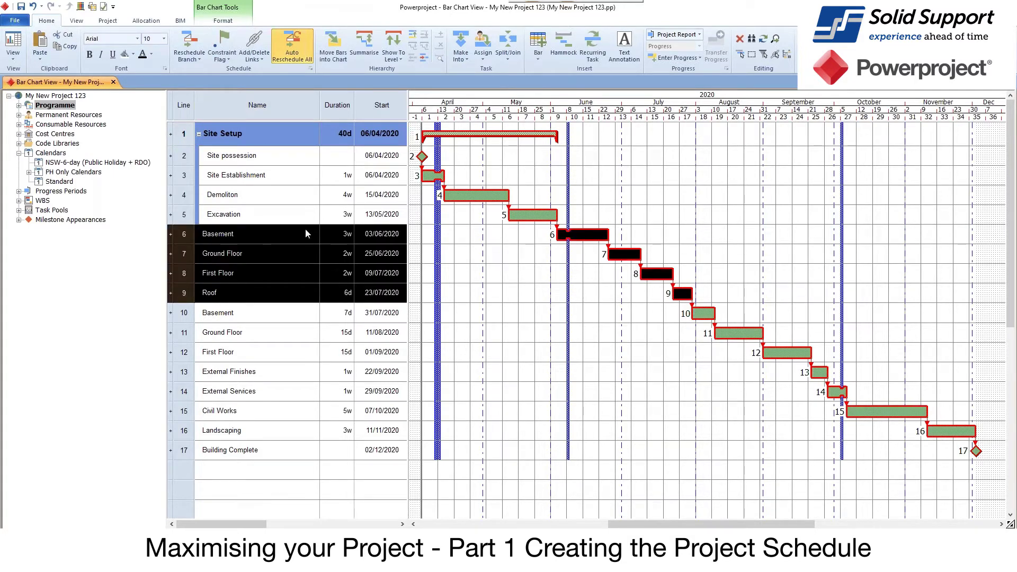
left_click(364, 46)
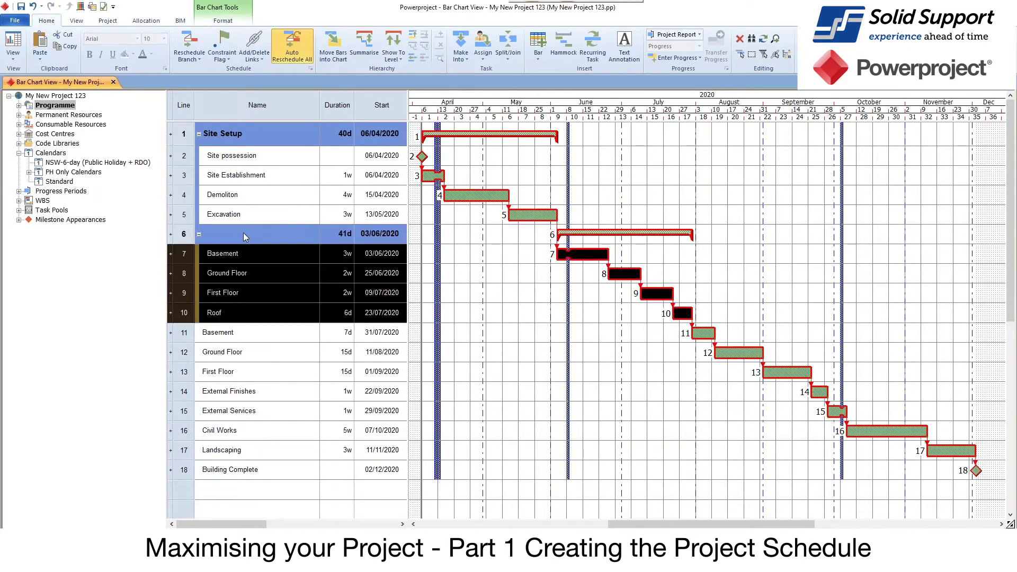
left_click(243, 234)
type("Structures")
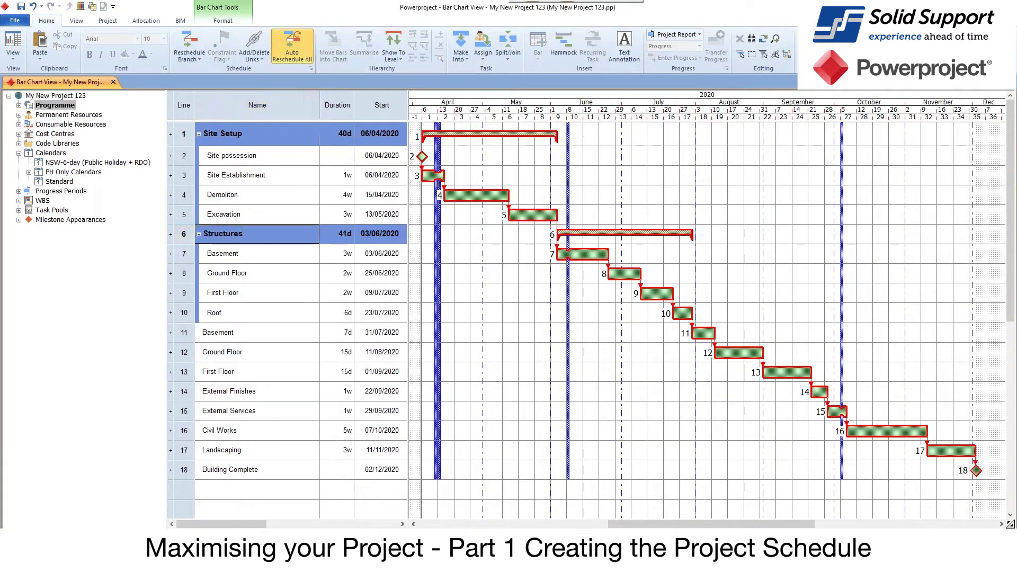
key("Return")
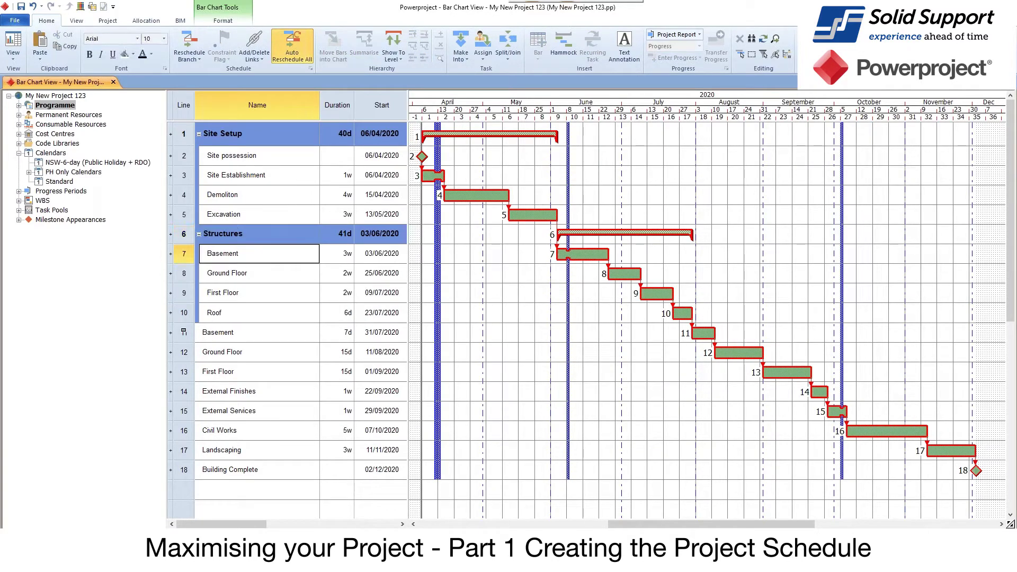
Summarise Basement through First Floor (lines 11 to 13) under a summary named Internal Services and Finishes.
left_click_drag(184, 339, 183, 371)
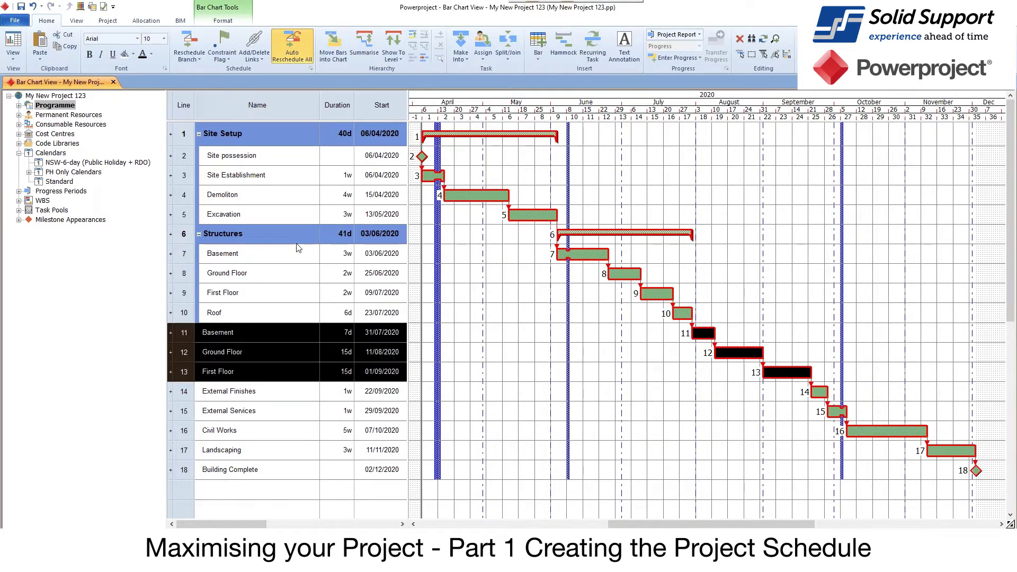
left_click(364, 46)
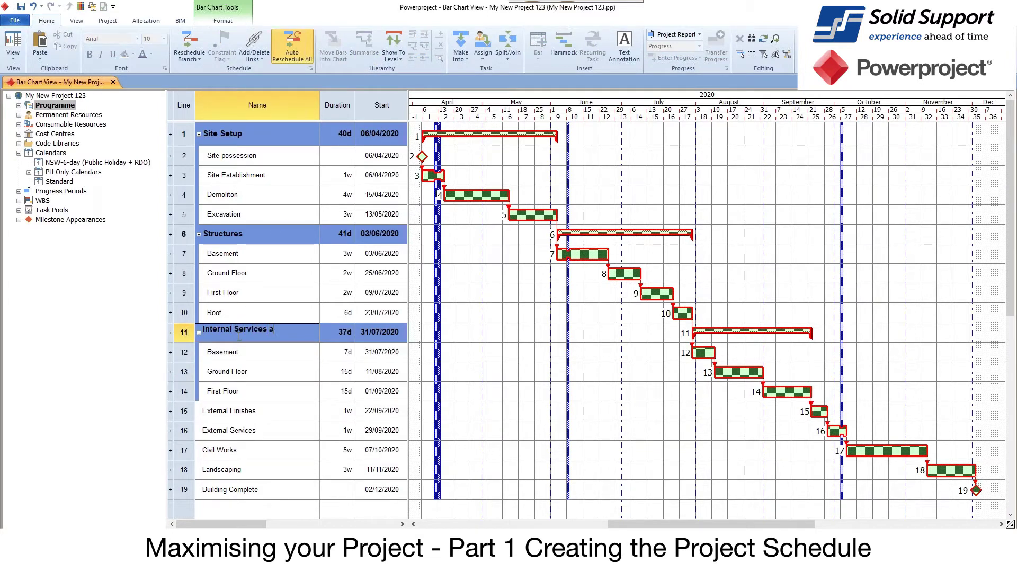
type("Internal Services and Finishes")
key("Return")
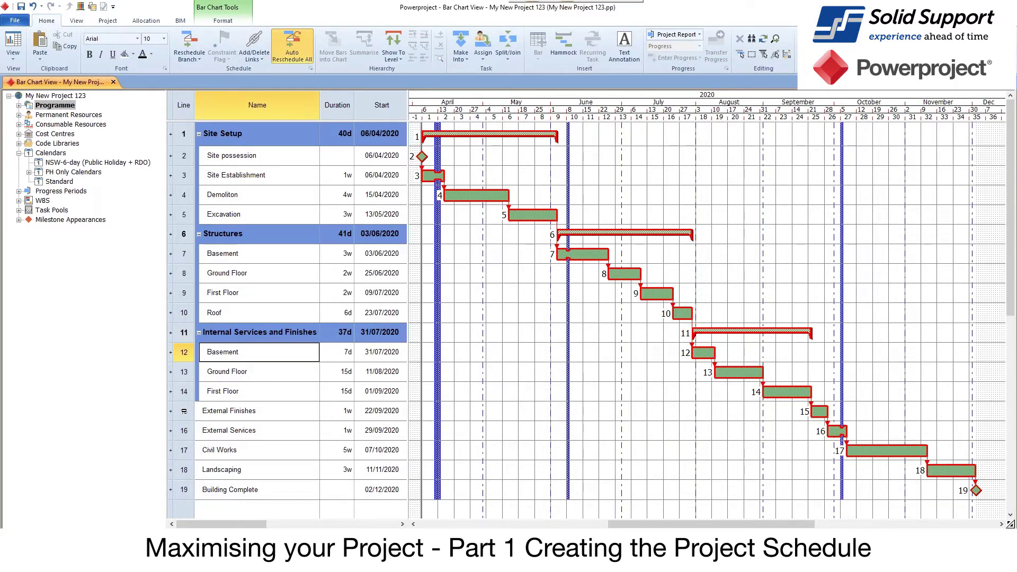
Summarise External Finishes through Landscaping (lines 15 to 18) under a summary named External Works.
left_click_drag(184, 411, 179, 465)
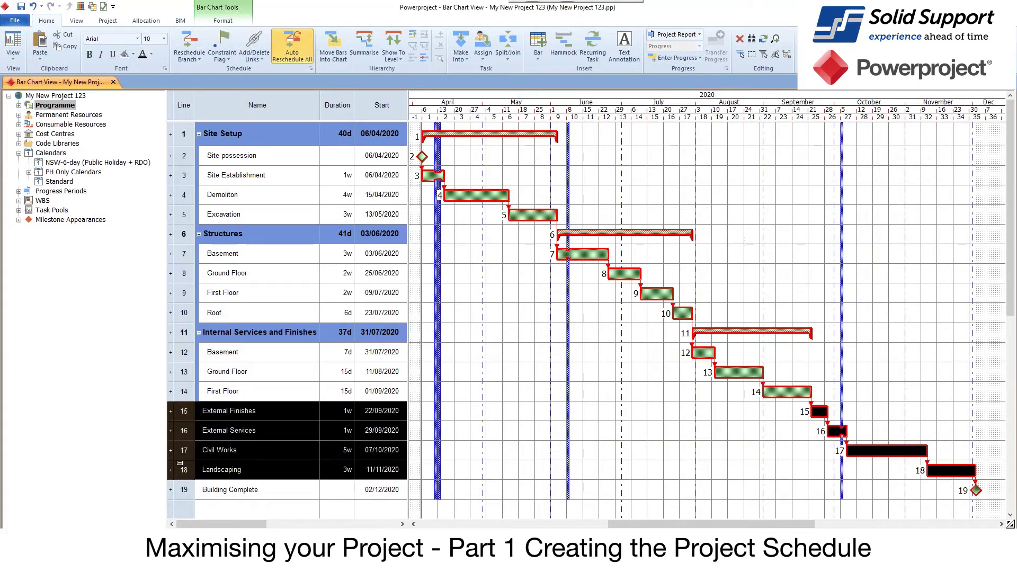
left_click(363, 42)
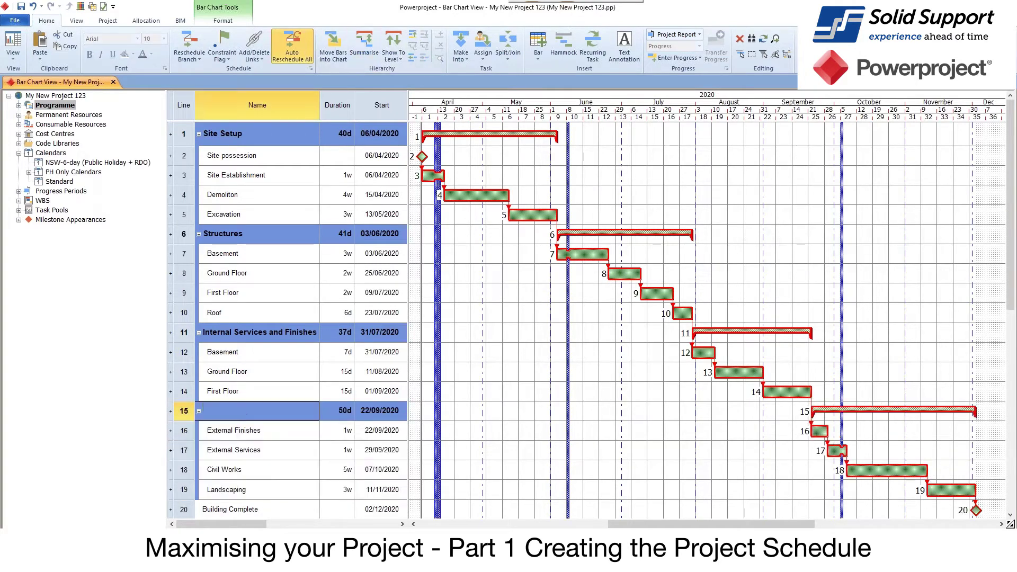
type("External")
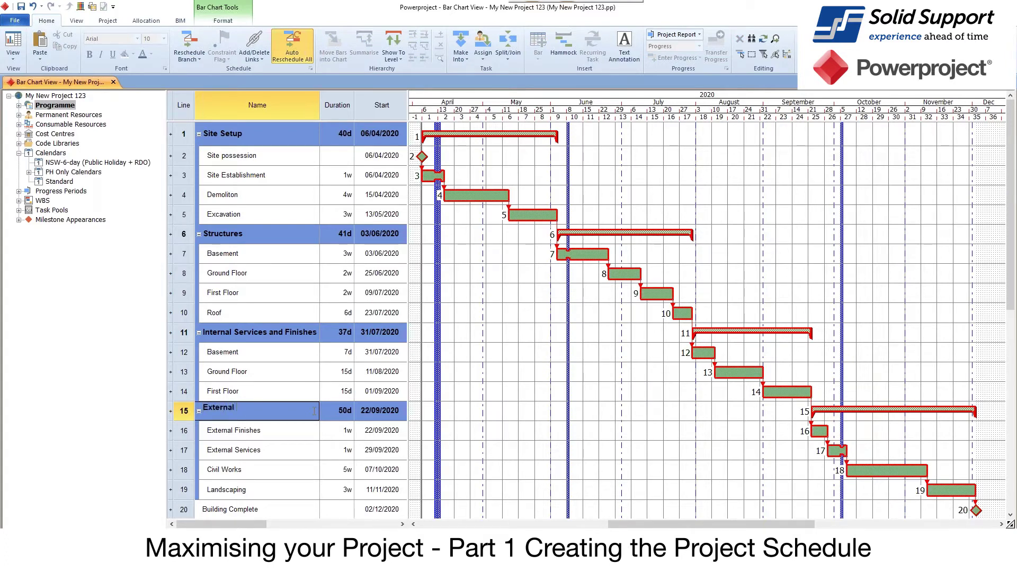
type(" Works")
key("Return")
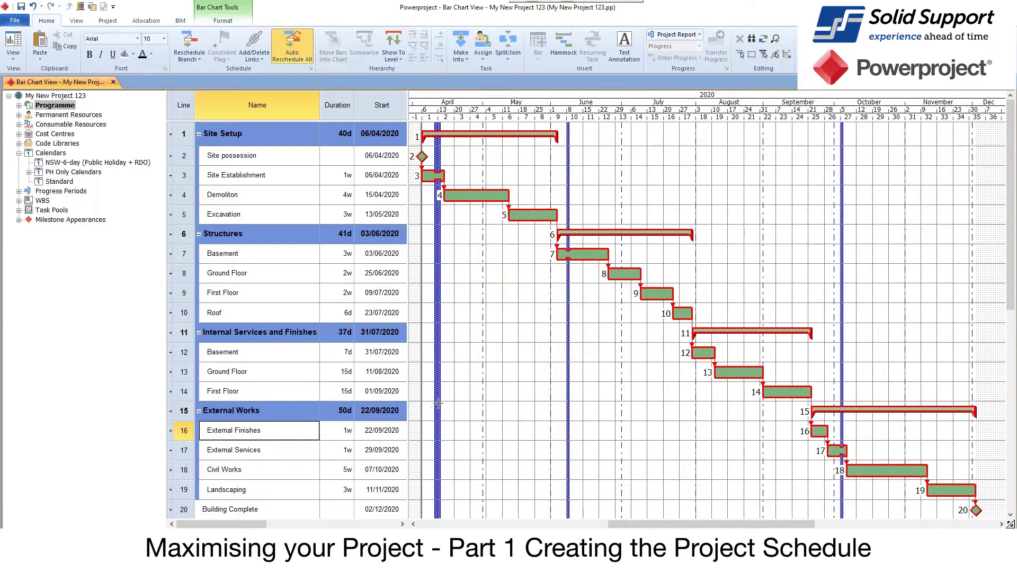
Summarise the entire programme, including the Building Complete milestone, under a top-level summary named Construction.
scroll(432, 405, "down", 1)
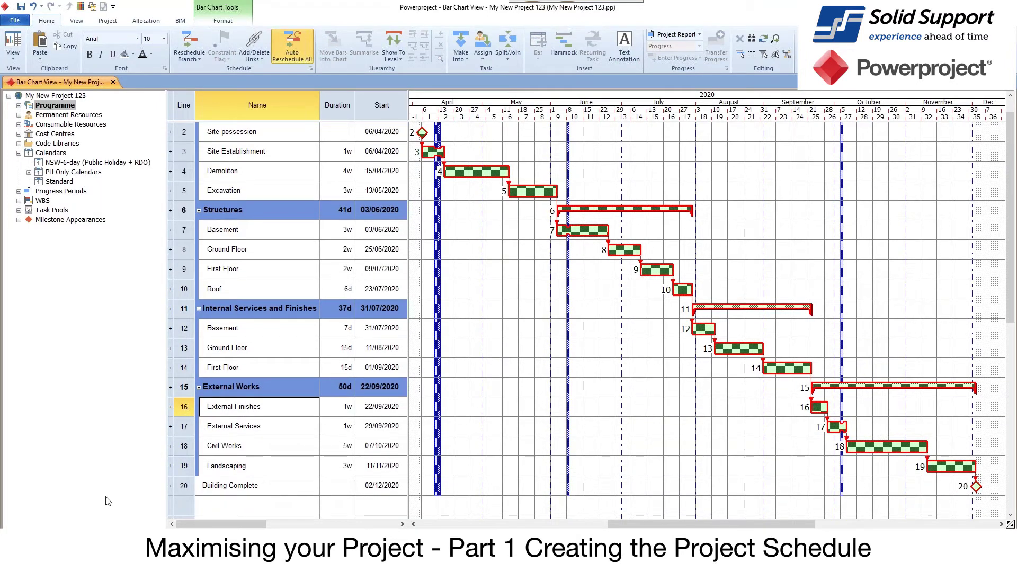
left_click(977, 486)
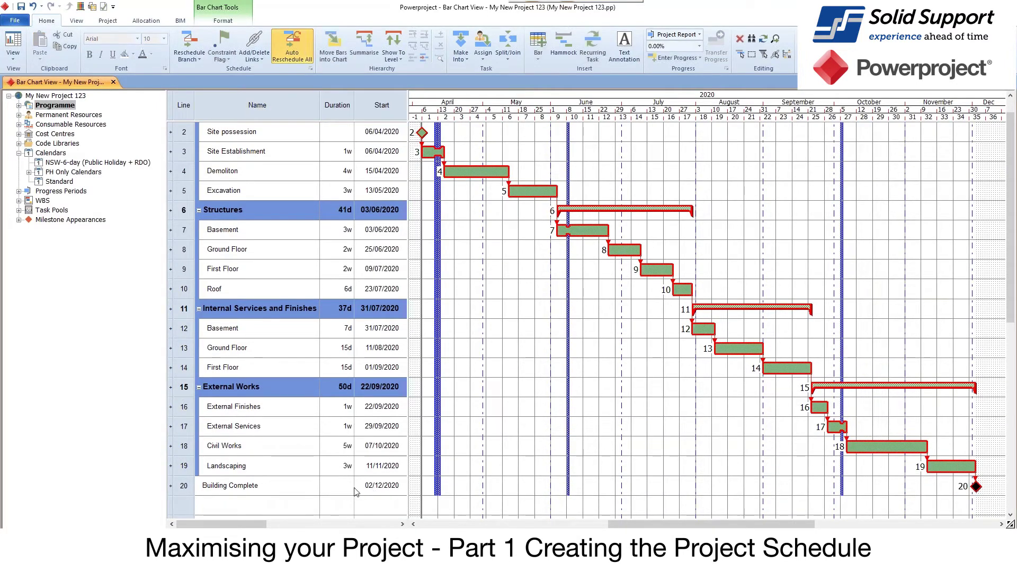
left_click(469, 257)
scroll(469, 257, "up", 1)
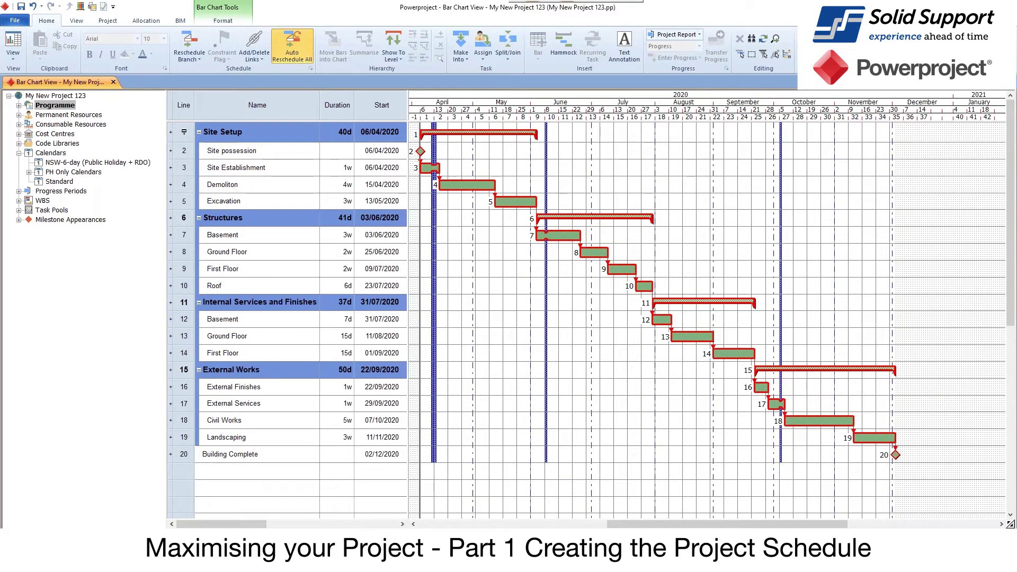
key("ctrl+a")
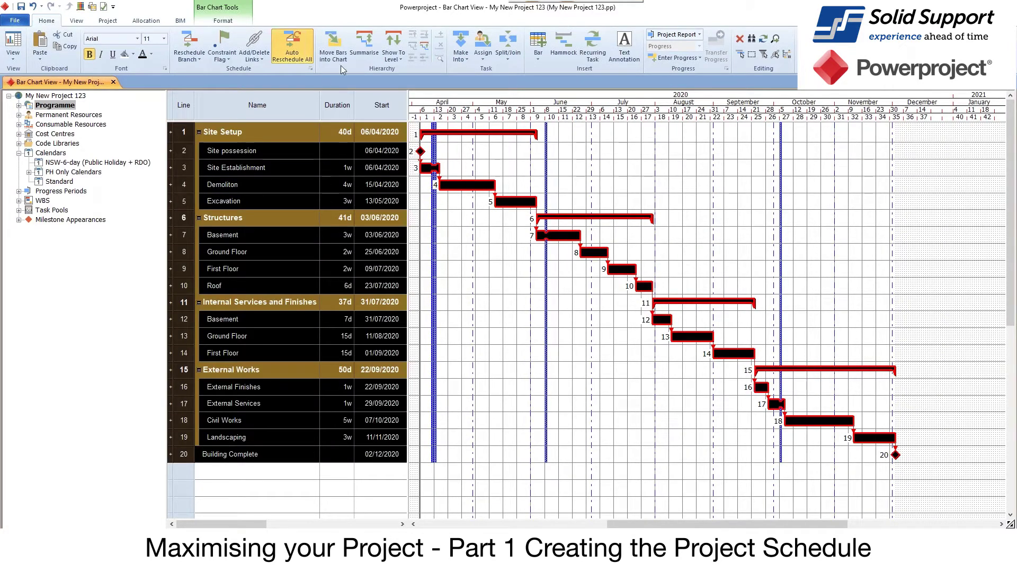
left_click(364, 47)
left_click(284, 136)
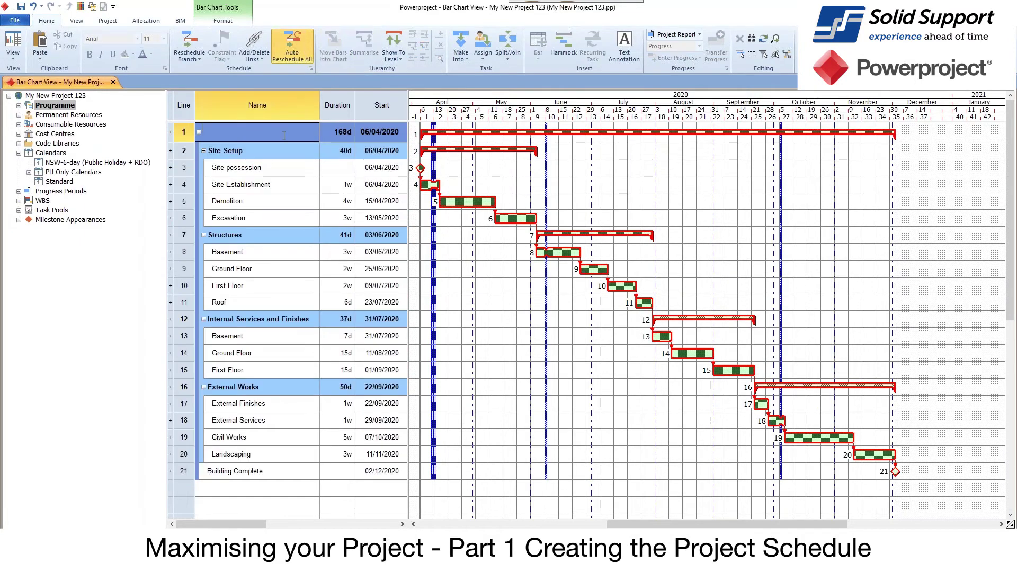
type("Construction")
key("Return")
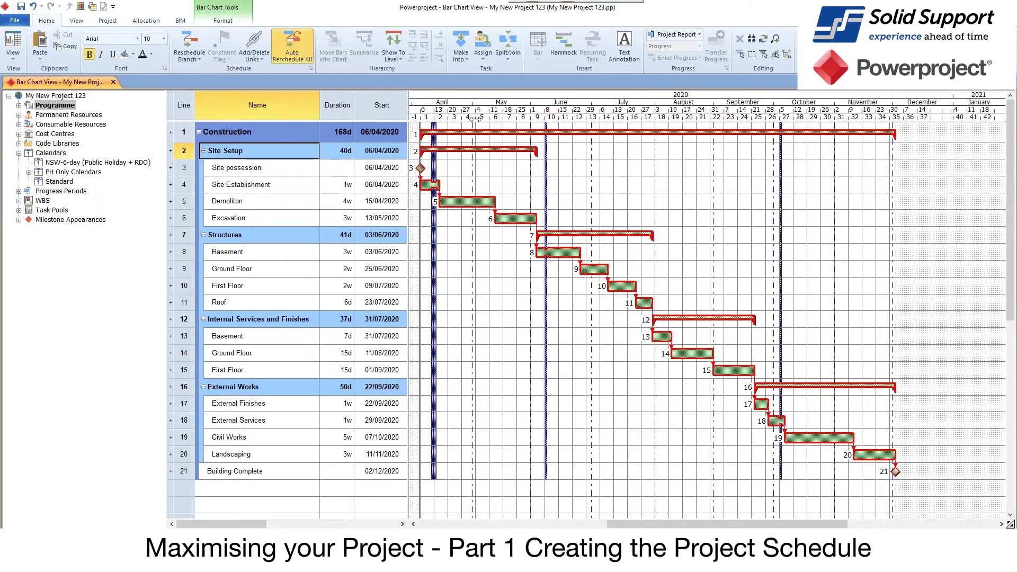
Collapse the Construction summary, widen the task table to show the Finish column, and expand the summary again.
left_click(444, 133)
left_click(199, 132)
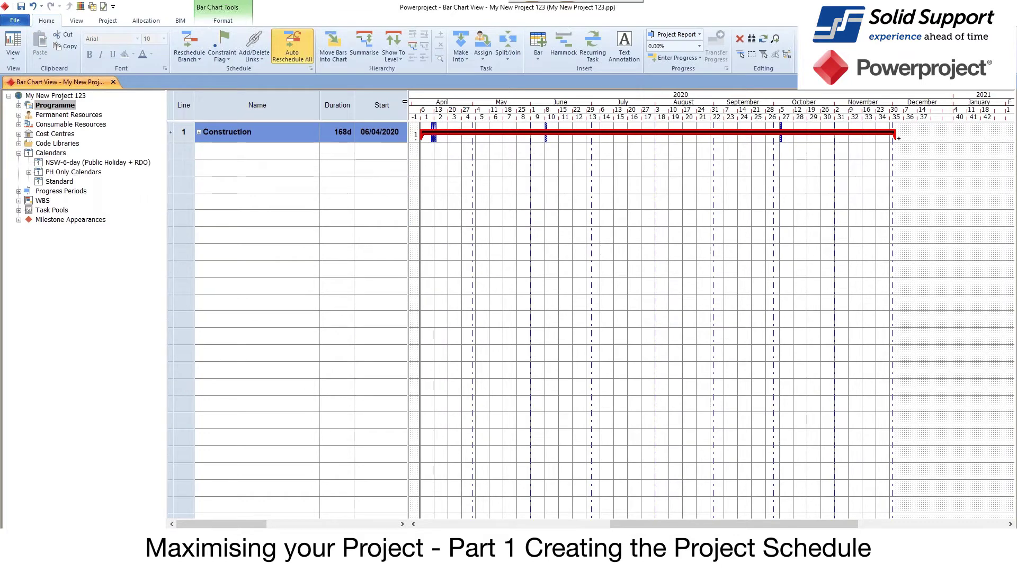
left_click_drag(410, 101, 473, 103)
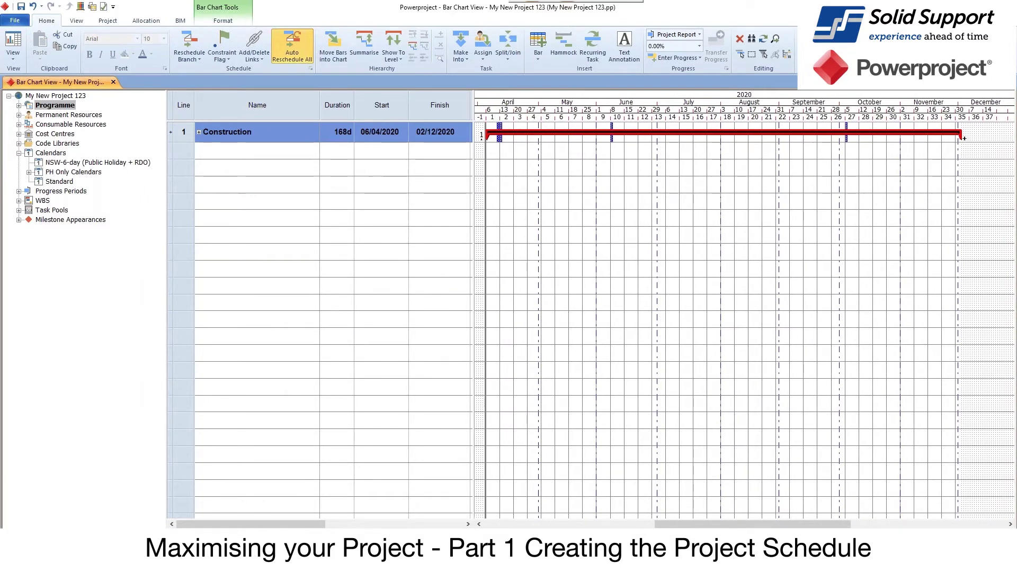
double_click(523, 132)
left_click(522, 298)
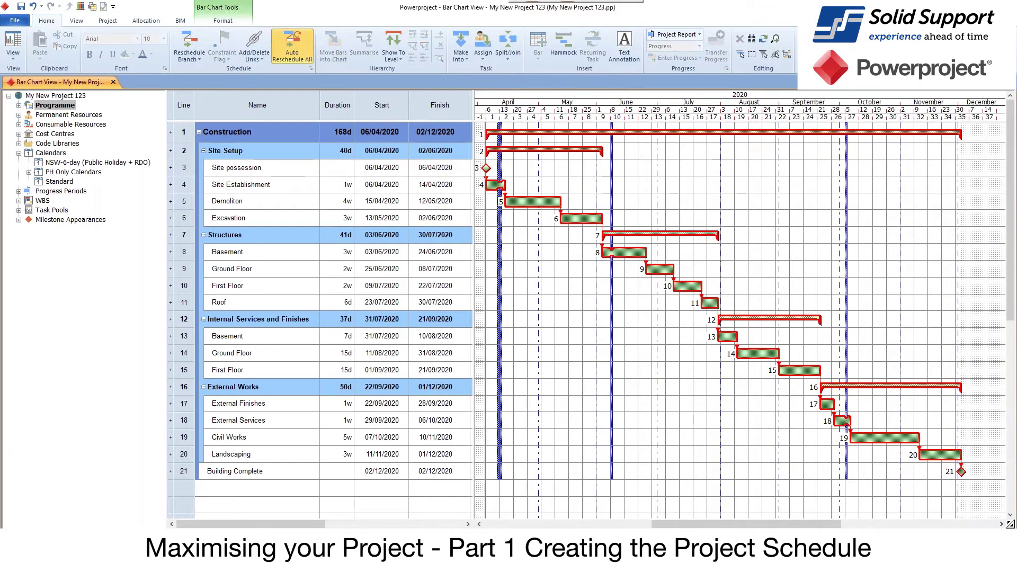
Turn off the float and critical path display on the bar chart.
left_click(33, 8)
left_click(229, 22)
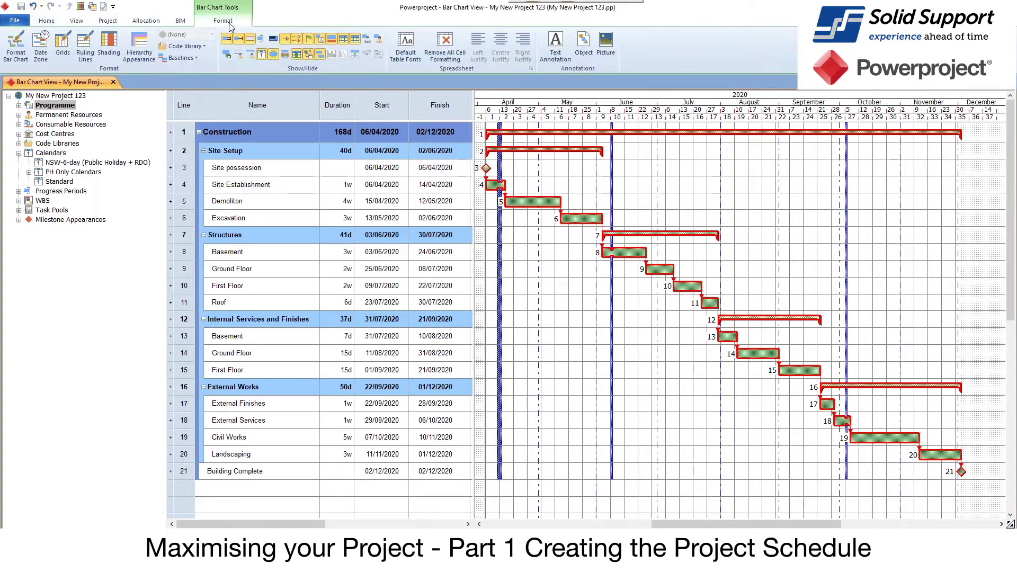
left_click(226, 41)
left_click(238, 41)
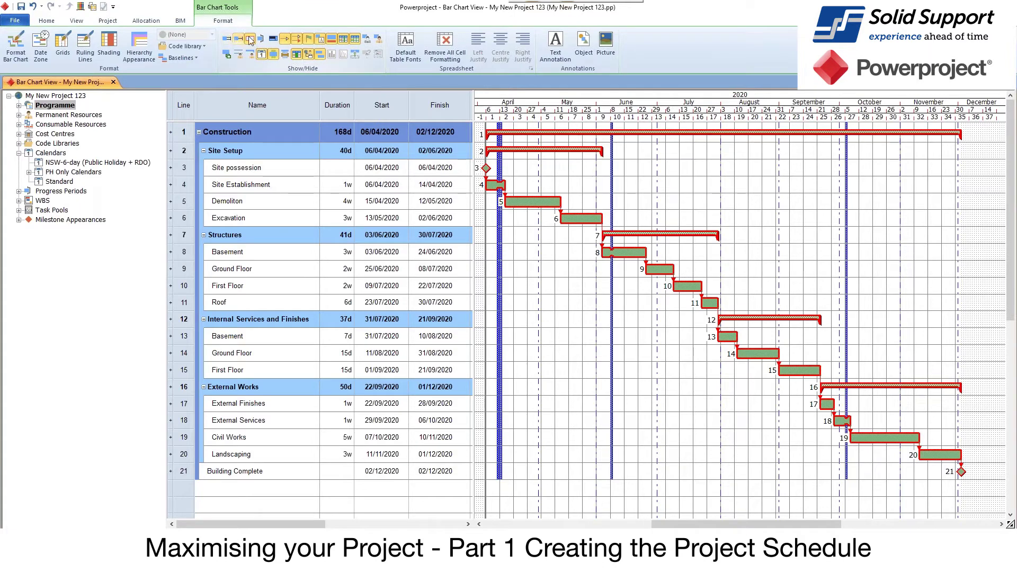
left_click(250, 39)
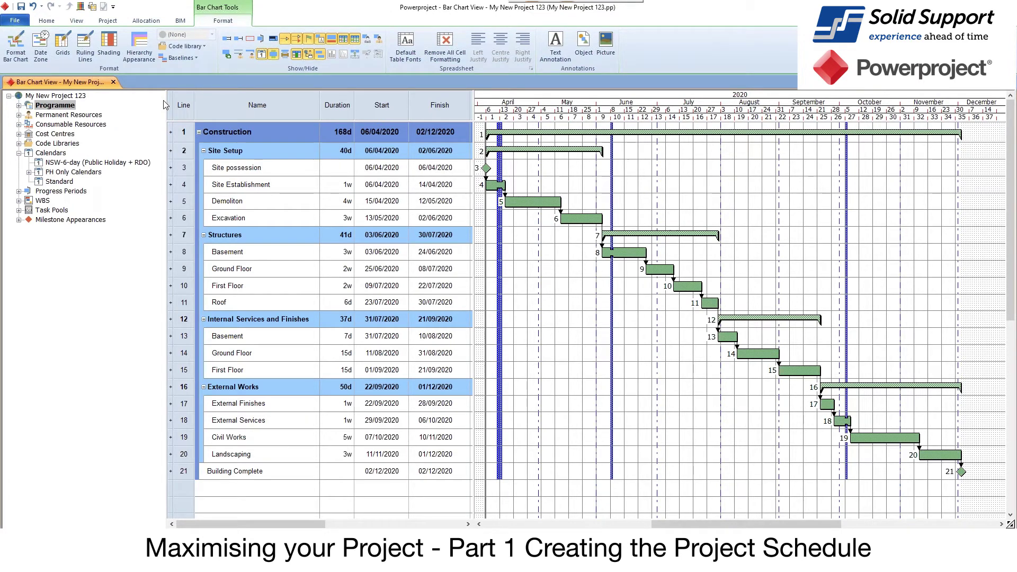
Assign the QLD-5-day (Public Holiday Only) calendar to the Demoliton task, retaining its existing duration and changing the dates if necessary.
left_click(29, 172)
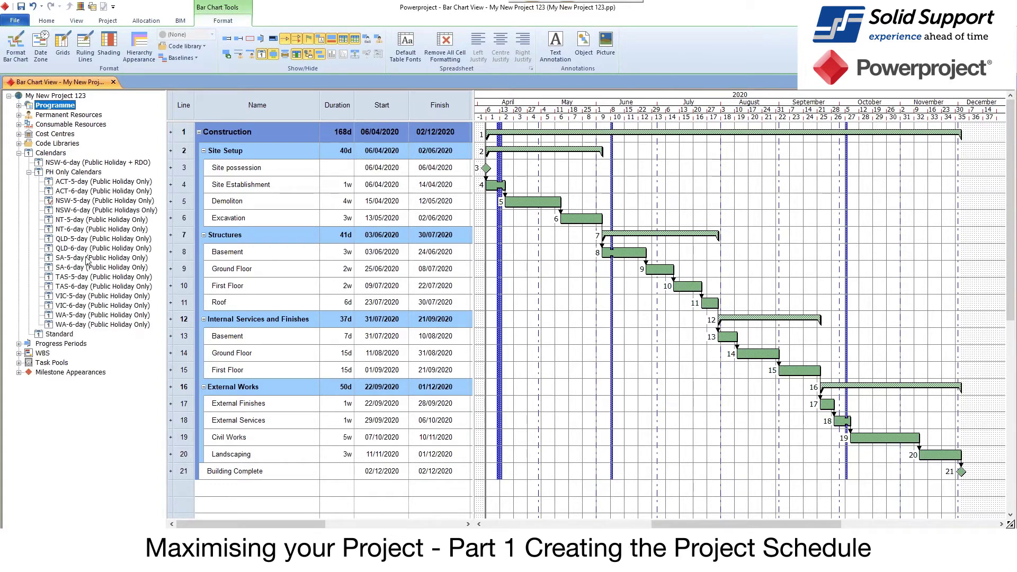
left_click_drag(509, 211, 530, 203)
left_click_drag(74, 239, 531, 210)
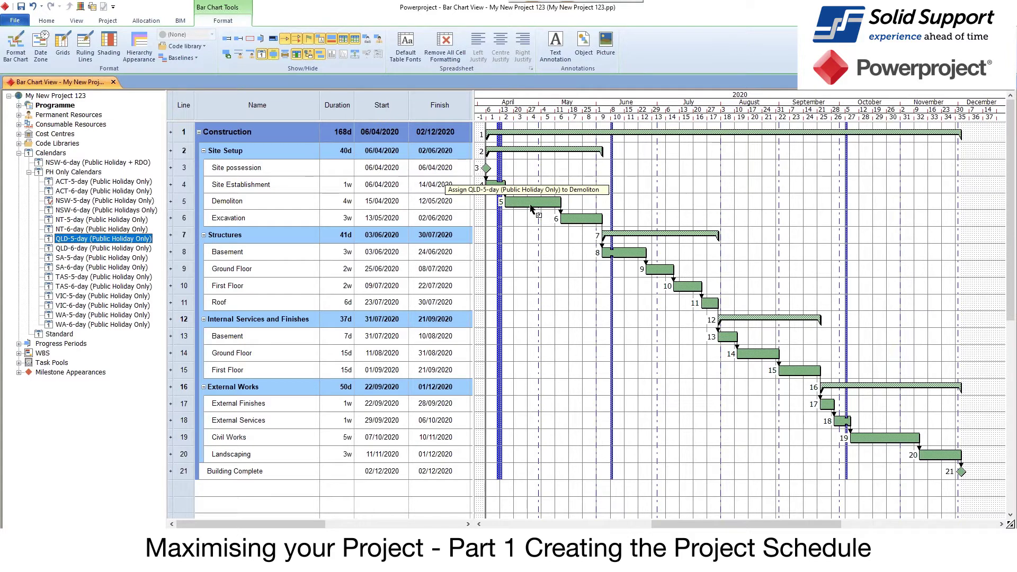
left_click_drag(531, 211, 532, 211)
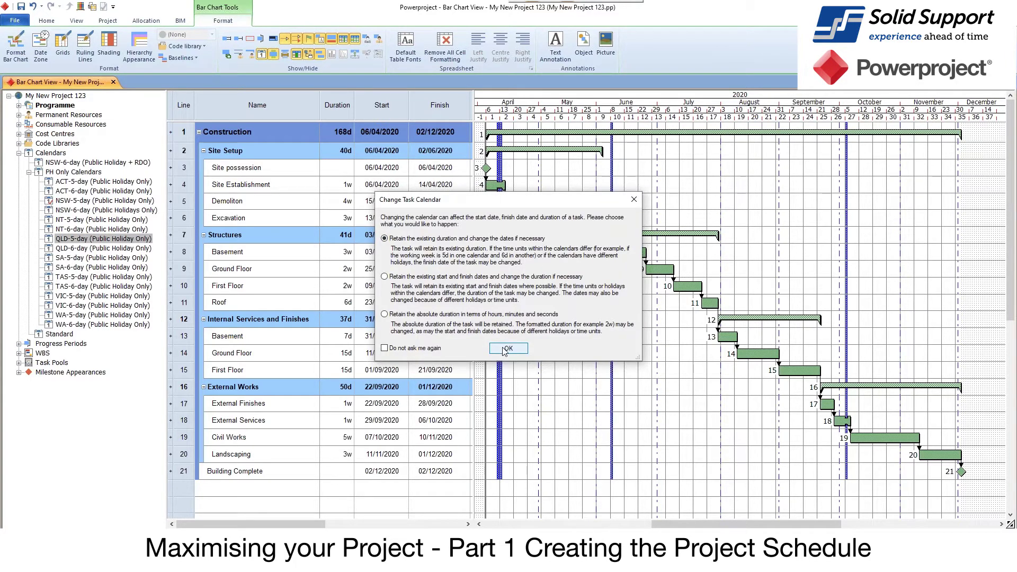
left_click(506, 349)
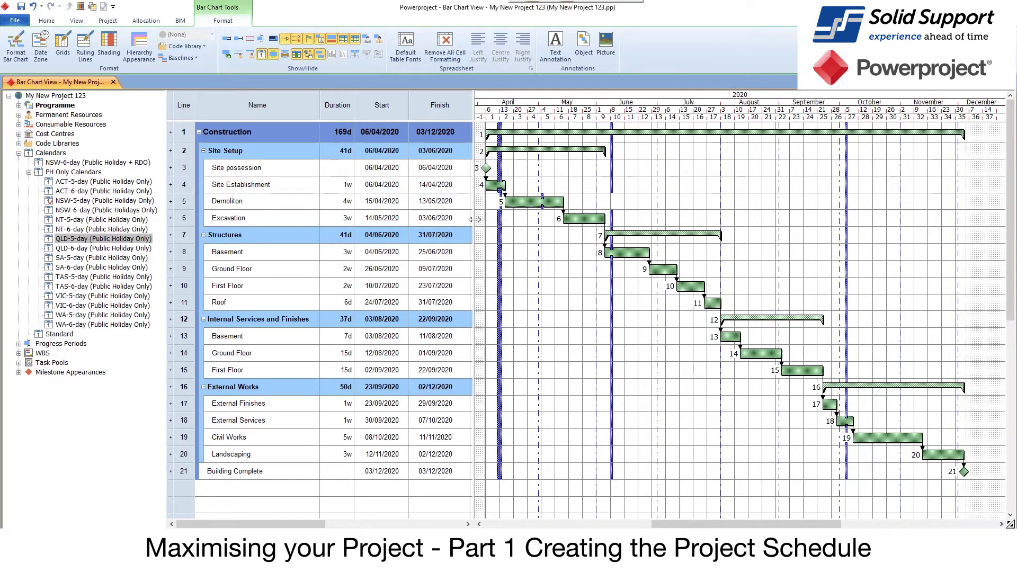
Set the Demoliton task's calendar to NSW-5-day (Public Holiday Only) in the task table, retaining its duration, and narrow the table again.
left_click_drag(474, 219, 688, 205)
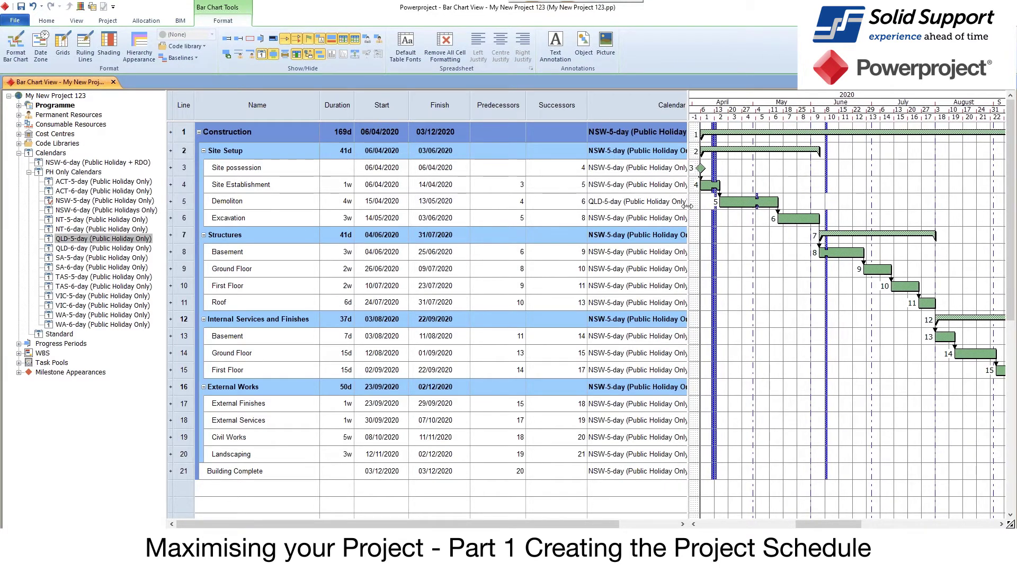
left_click(626, 202)
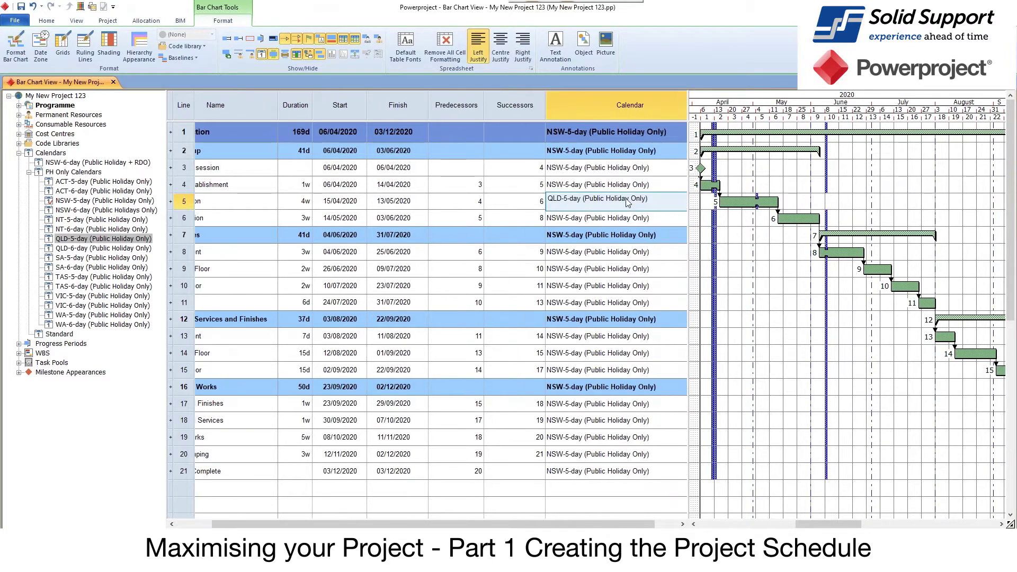
left_click(625, 199)
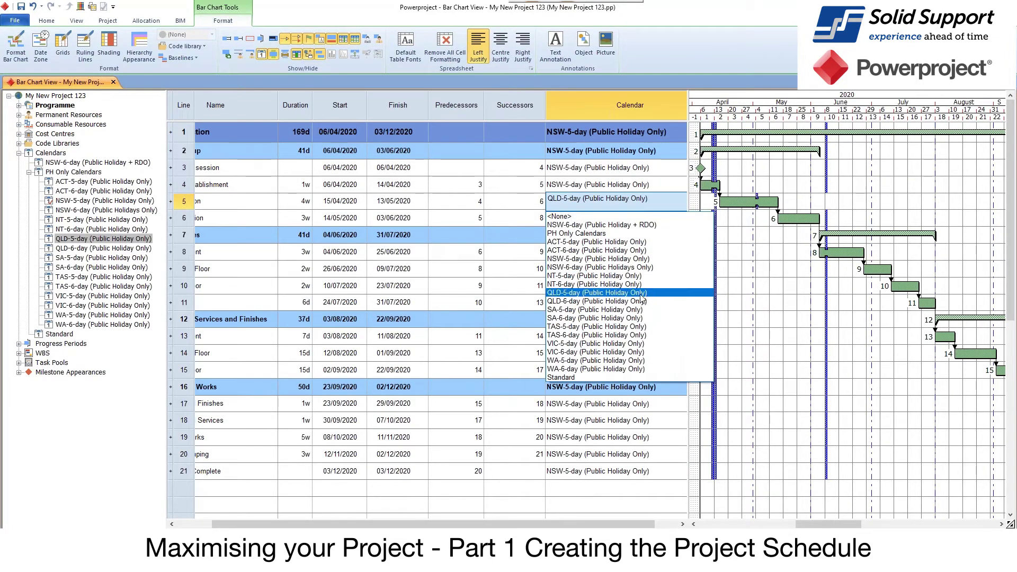
left_click(613, 259)
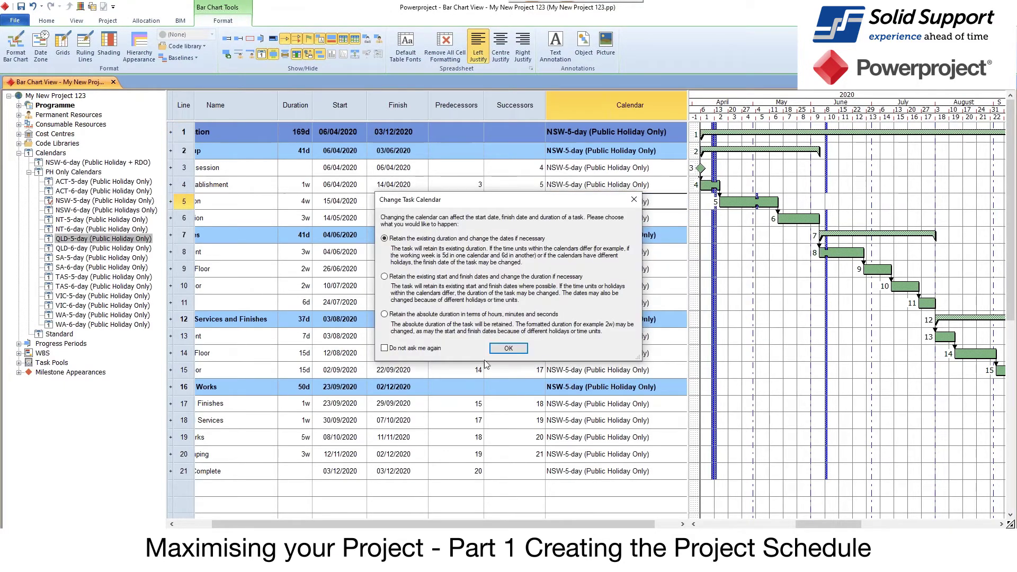
left_click(510, 348)
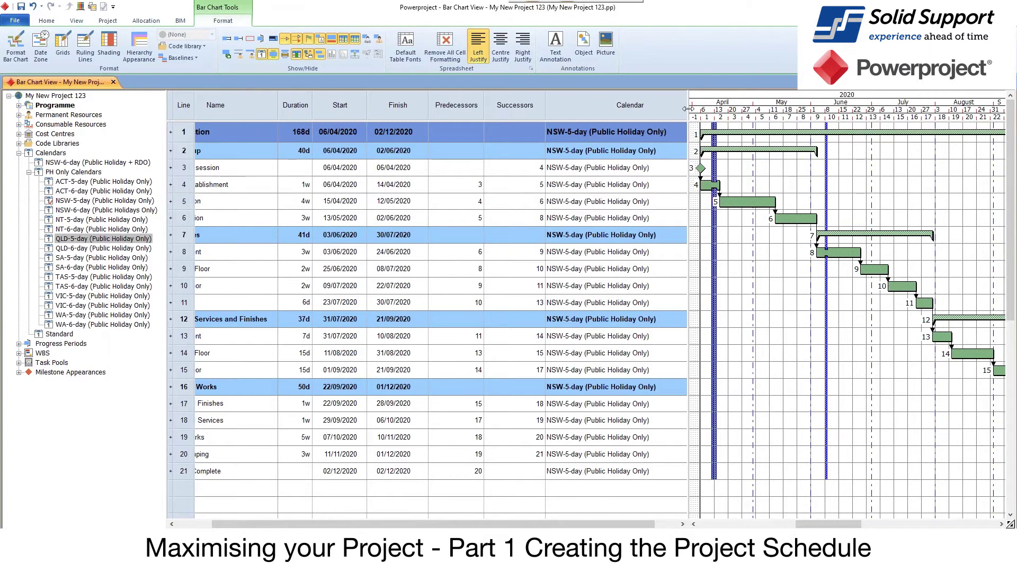
left_click_drag(687, 109, 453, 145)
left_click_drag(199, 525, 183, 526)
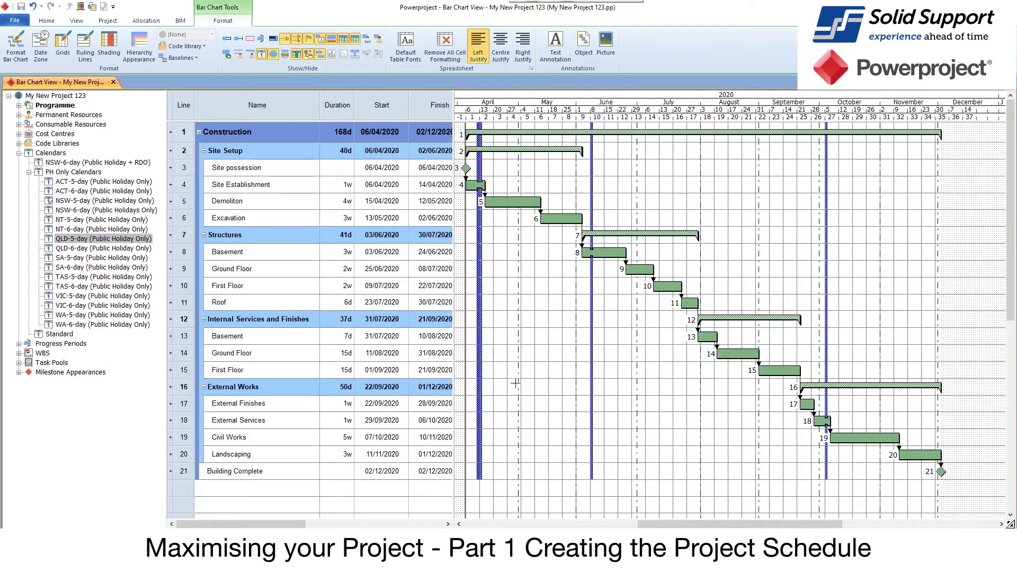
Open the bar chart in a second window and tile the two views one above the other.
right_click(53, 81)
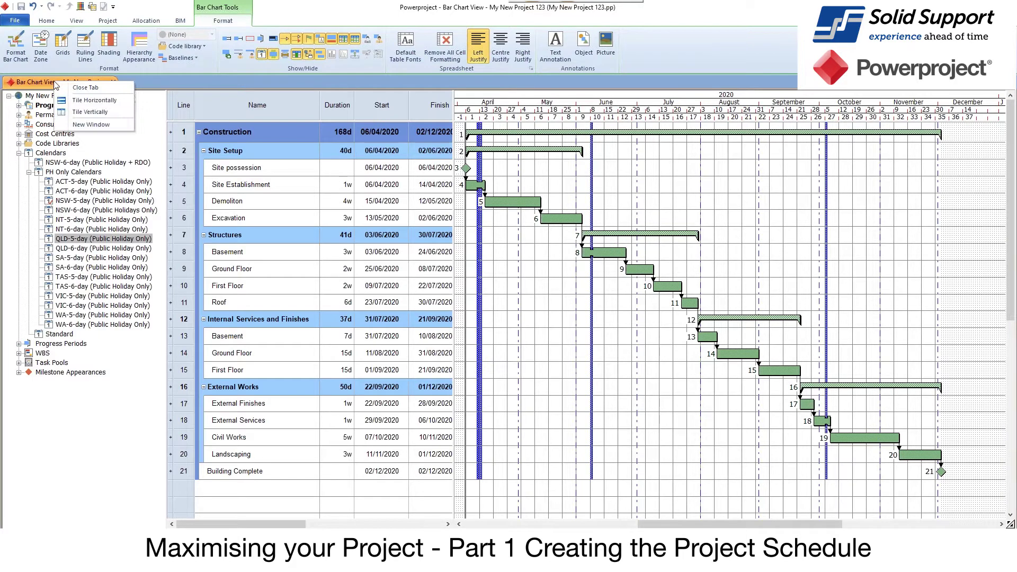
left_click(89, 126)
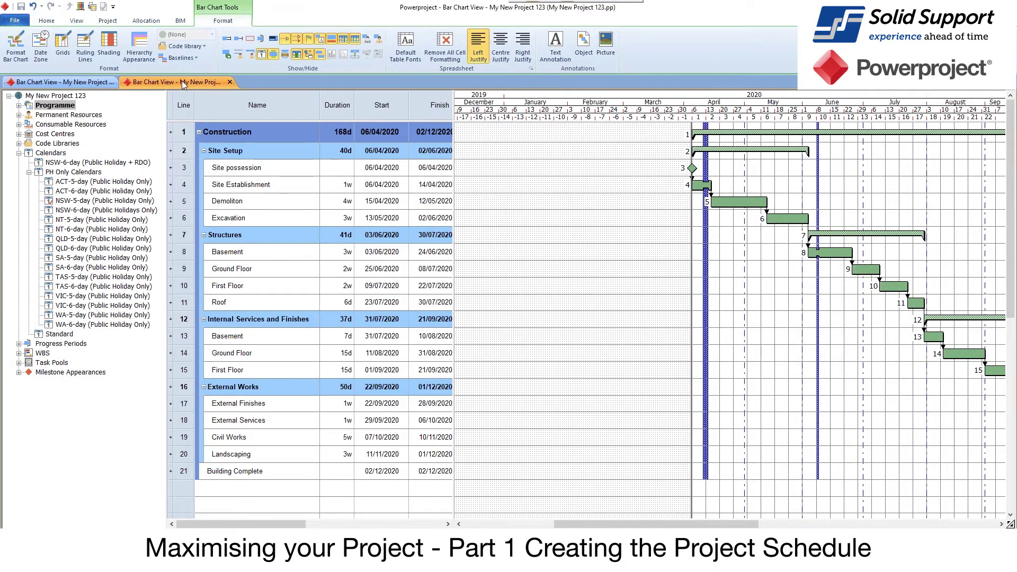
left_click_drag(183, 80, 154, 190)
left_click(203, 199)
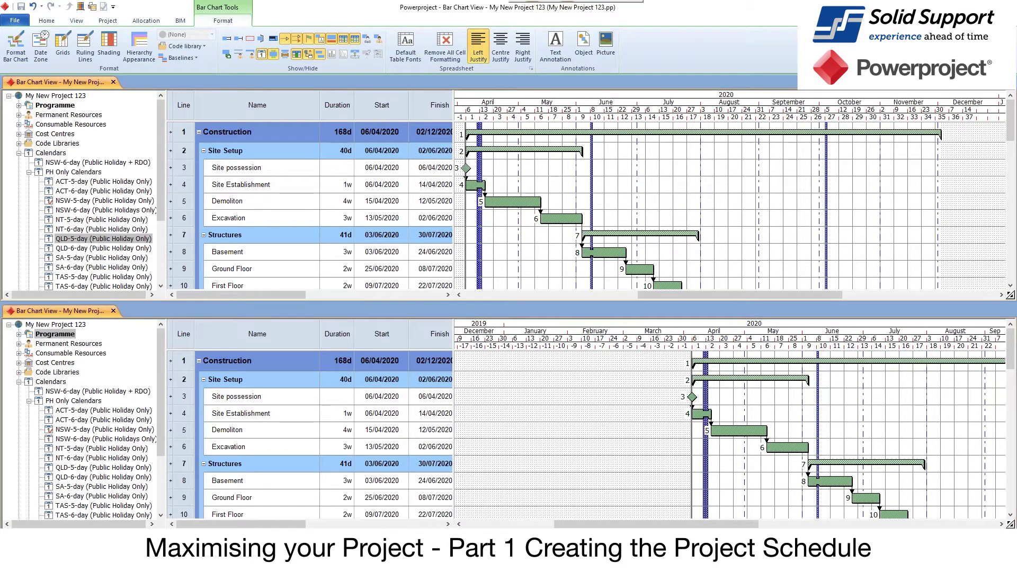
Show the External Works tasks through Building Complete in the lower bar chart view, and close that view.
left_click_drag(639, 525, 705, 524)
scroll(699, 466, "down", 8)
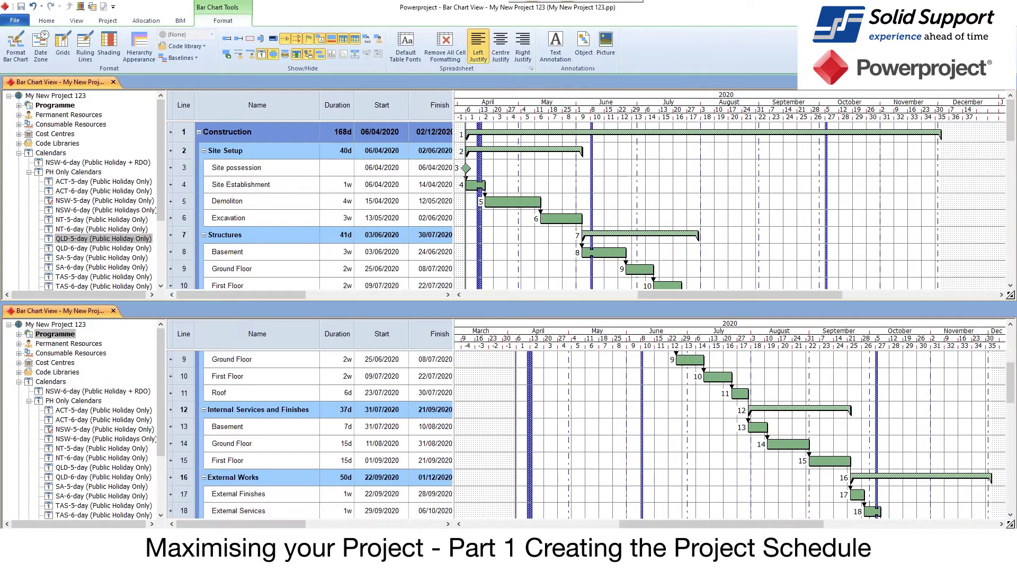
scroll(699, 466, "down", 2)
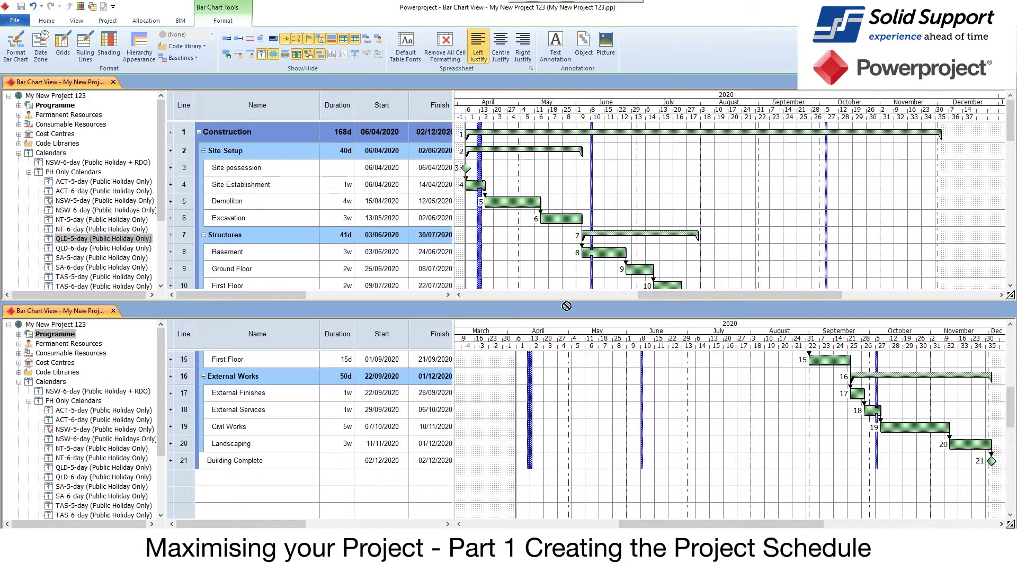
left_click_drag(567, 306, 531, 206)
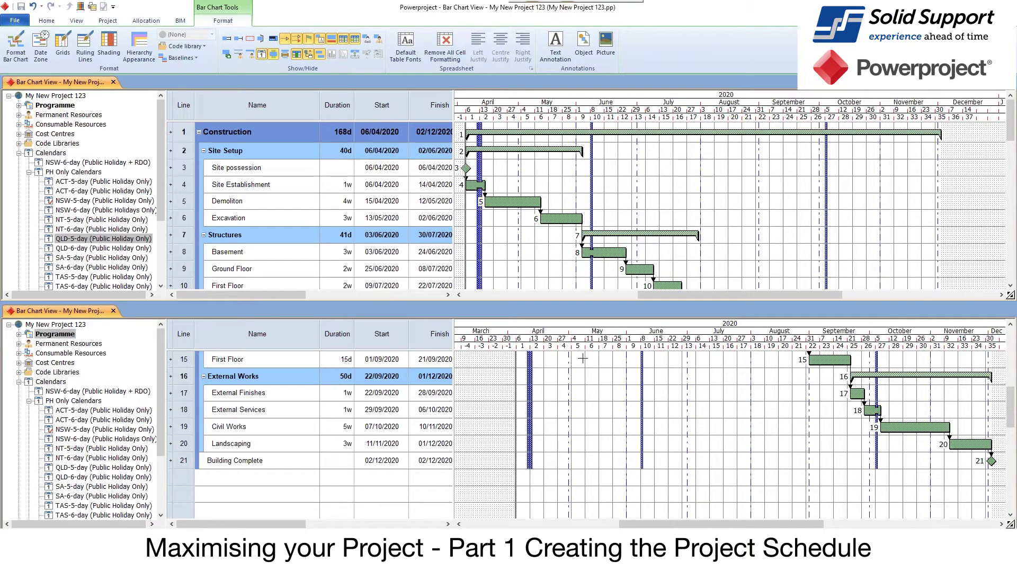
left_click(112, 311)
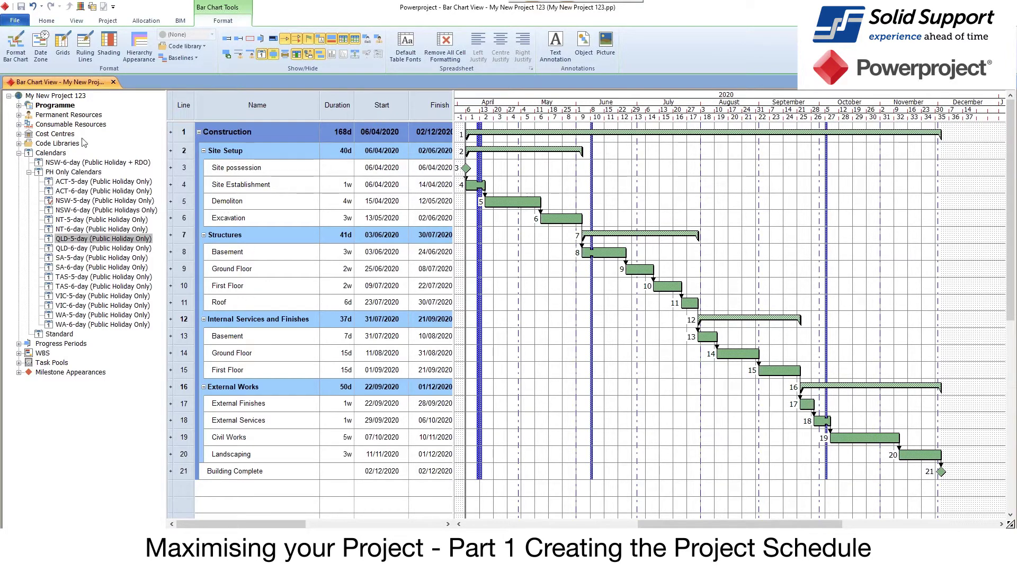
Extend the Demoliton bar to 5w 4d within the isolated Site Setup branch, and return to the whole programme.
left_click(20, 106)
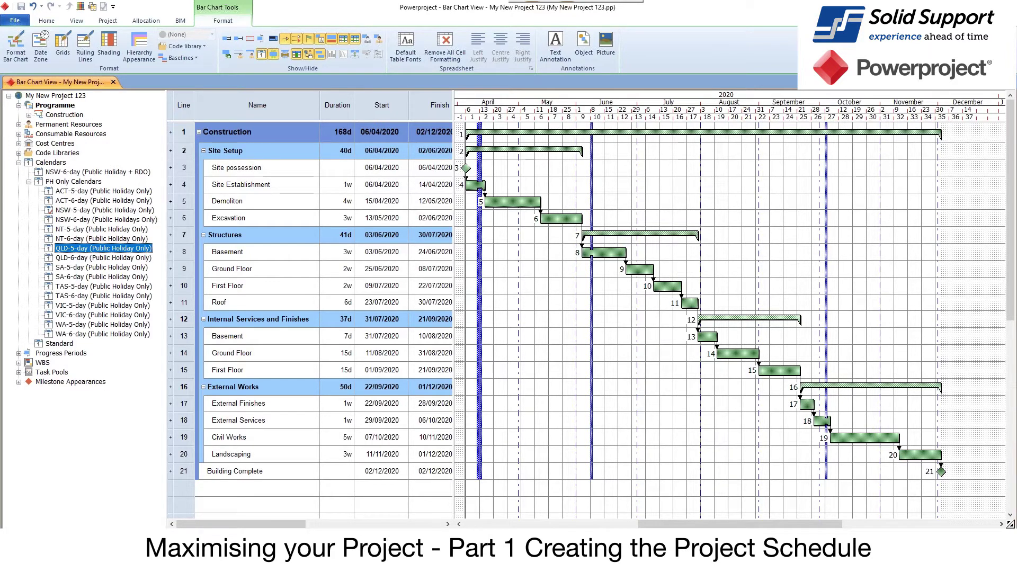
left_click(29, 115)
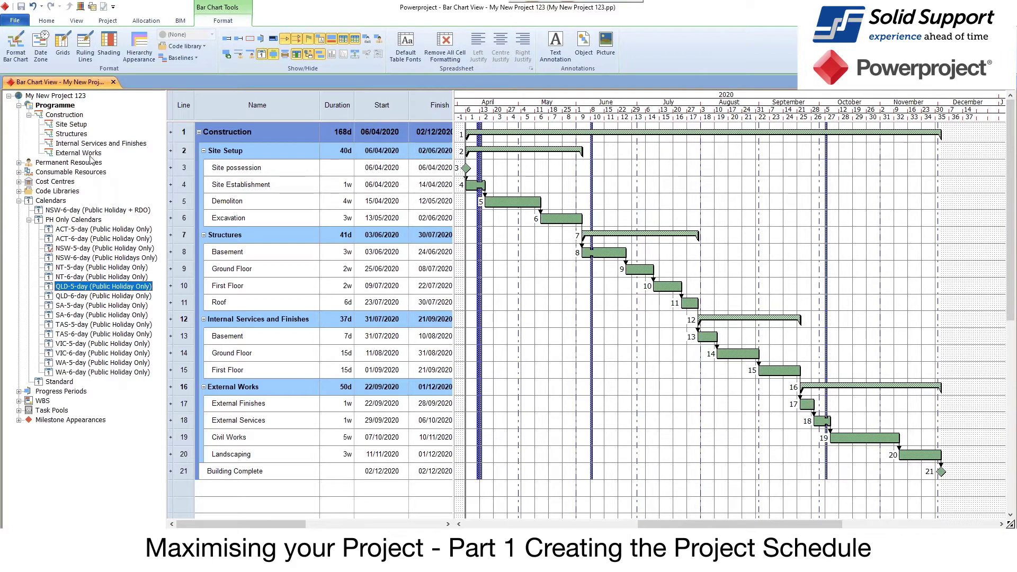
left_click(73, 124)
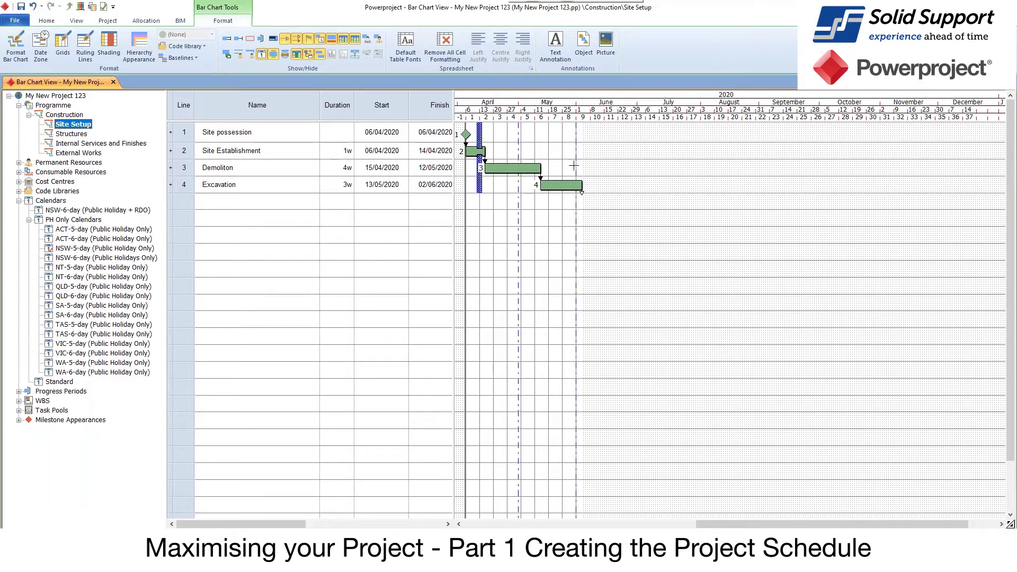
left_click_drag(545, 169, 565, 170)
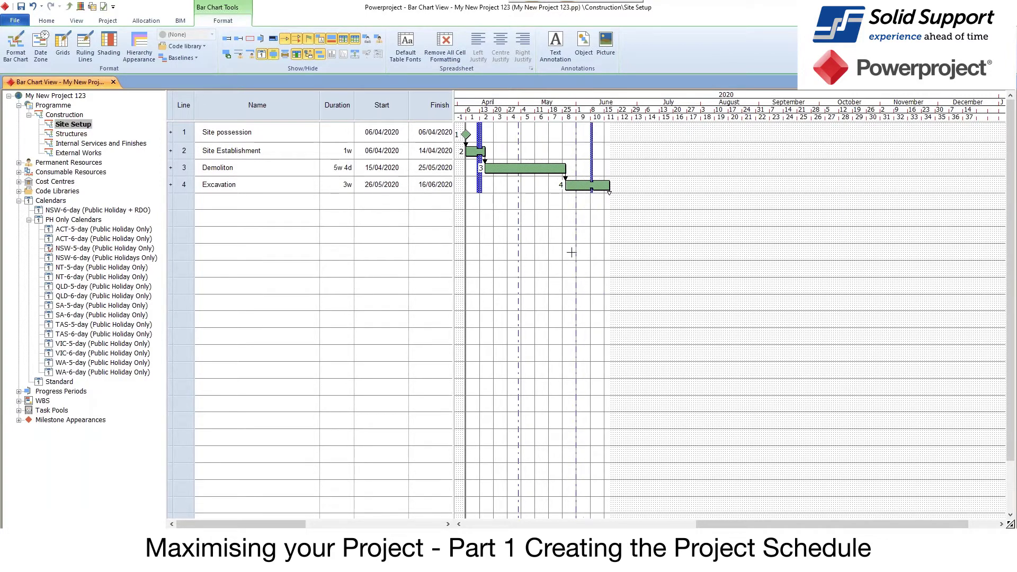
left_click(51, 115)
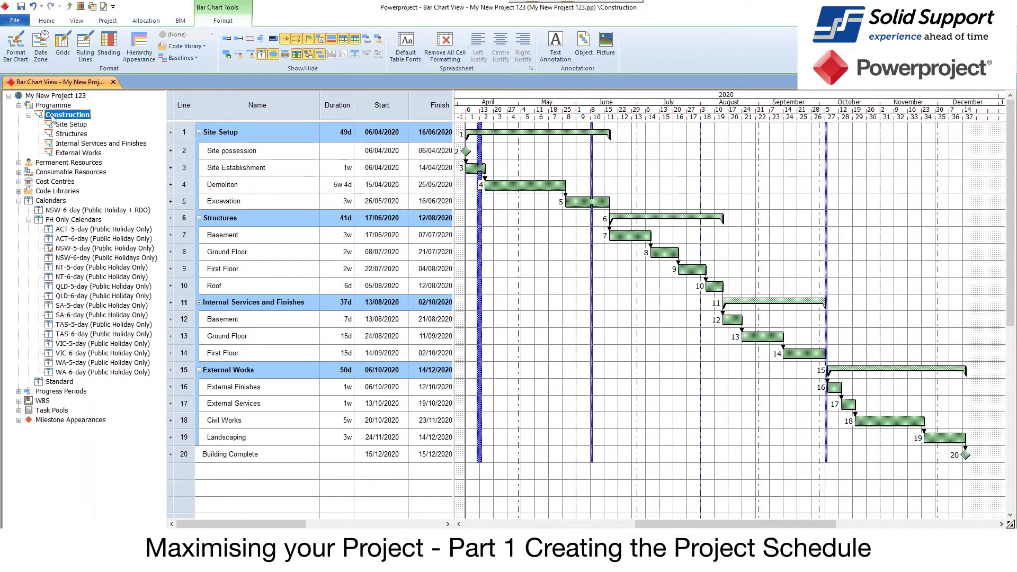
left_click(53, 105)
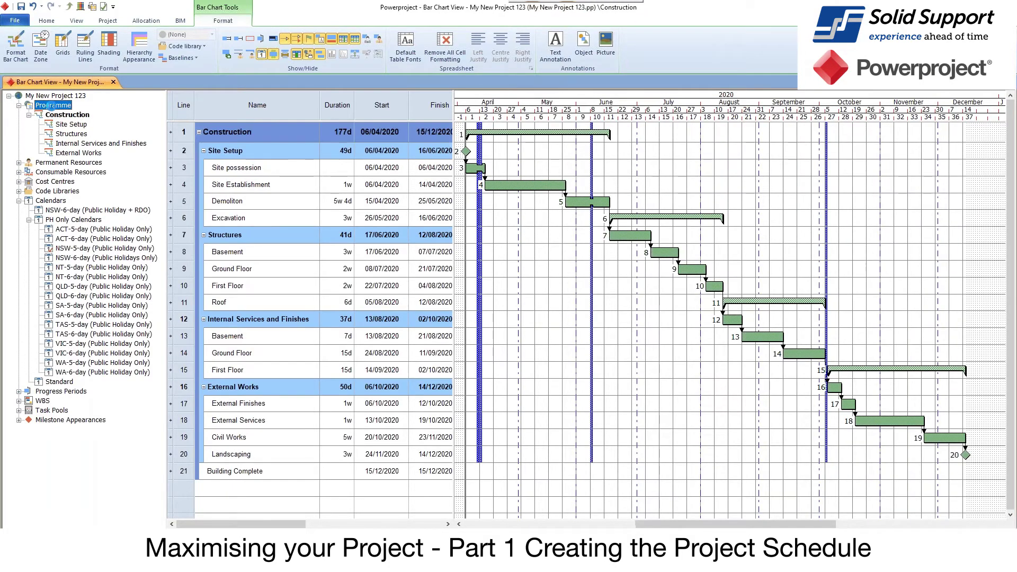
Display only the Site Setup and External Works tasks together, and restore the full programme view.
left_click(70, 124)
left_click(79, 153, "ctrl")
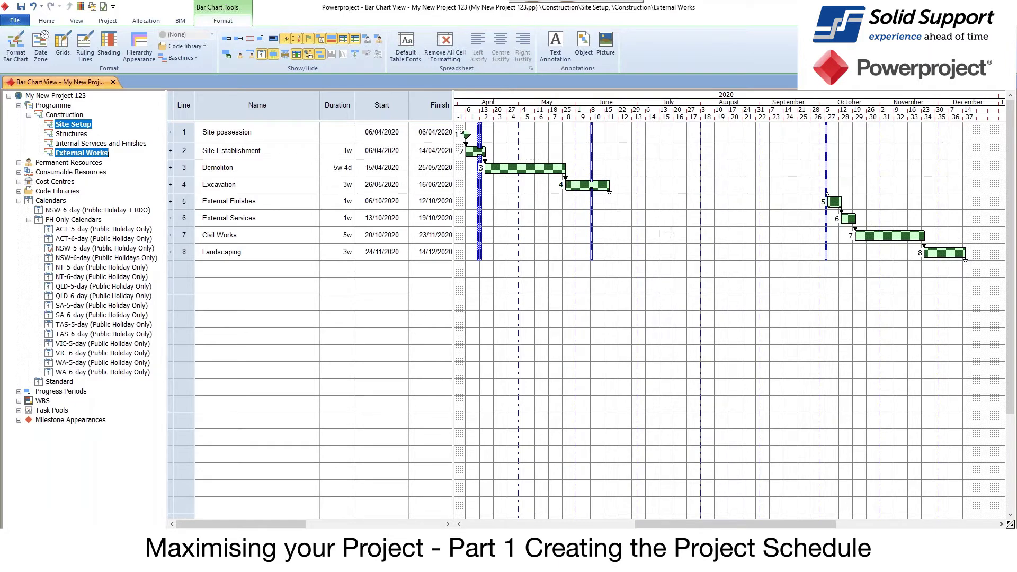
left_click(49, 117)
left_click(53, 105)
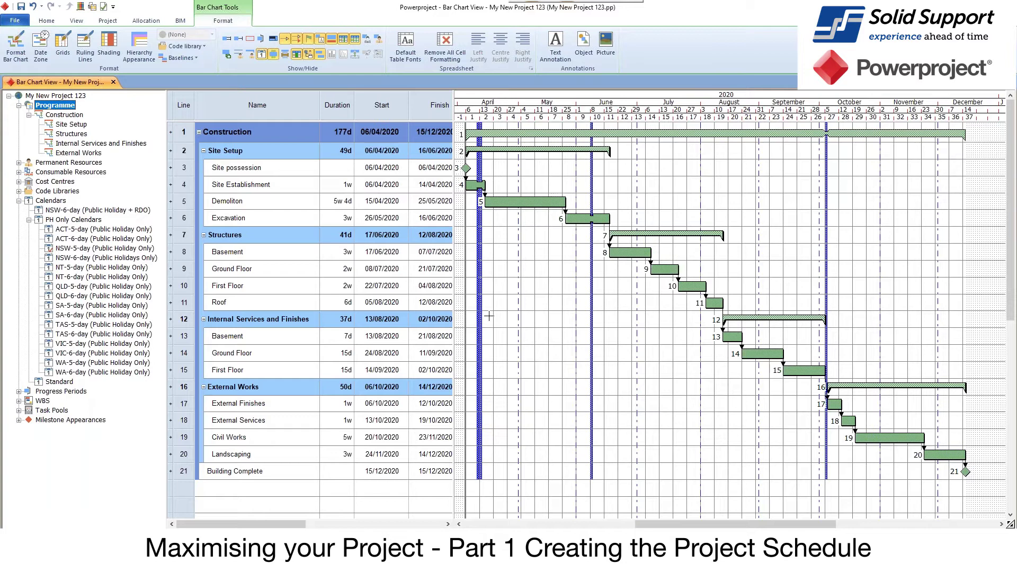
From the Trades Contractor code library, assign DD Groundworker to Site Establishment and Excavation, and H G Demolition to Demoliton.
left_click(19, 191)
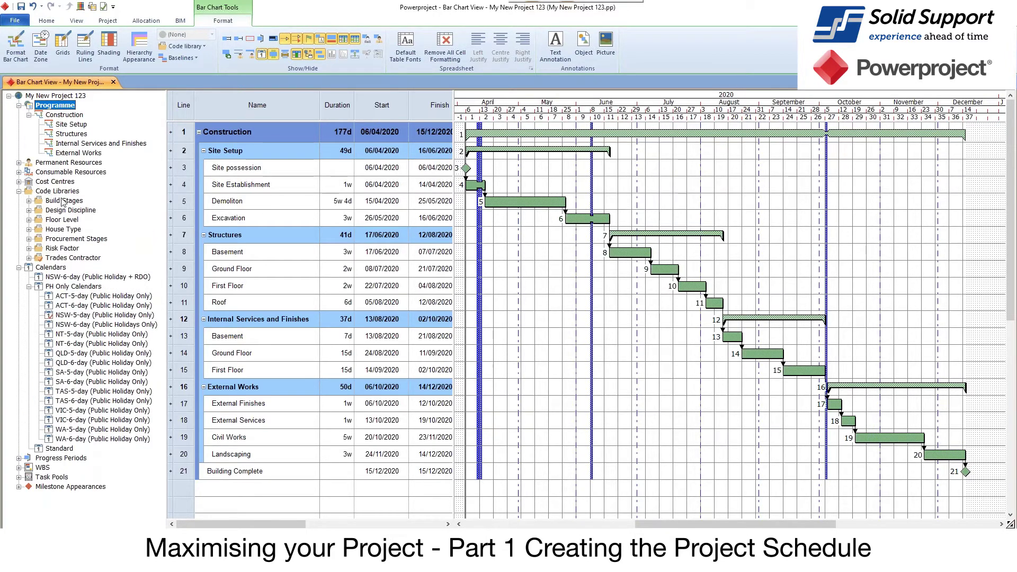
left_click(28, 258)
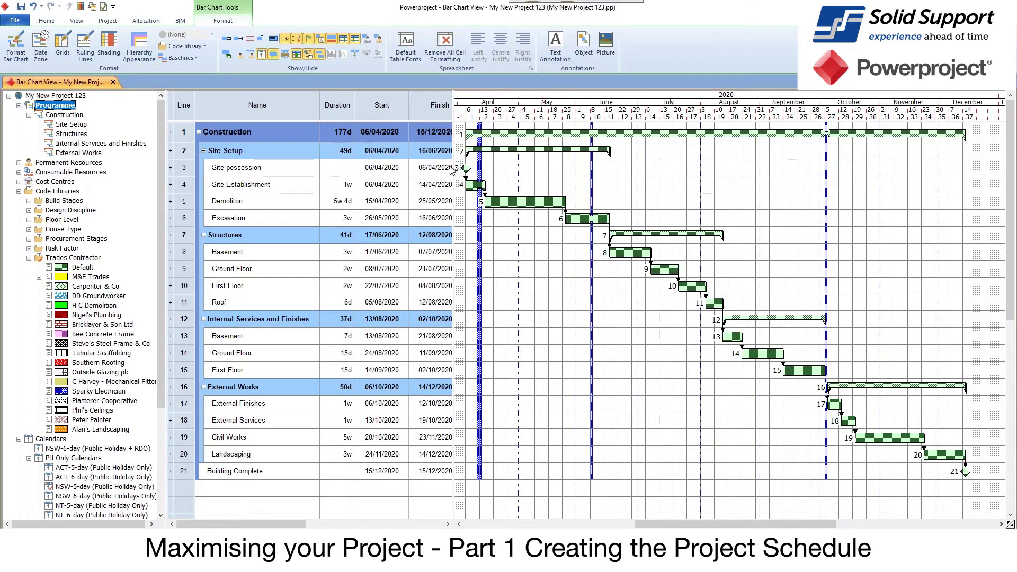
left_click(91, 297)
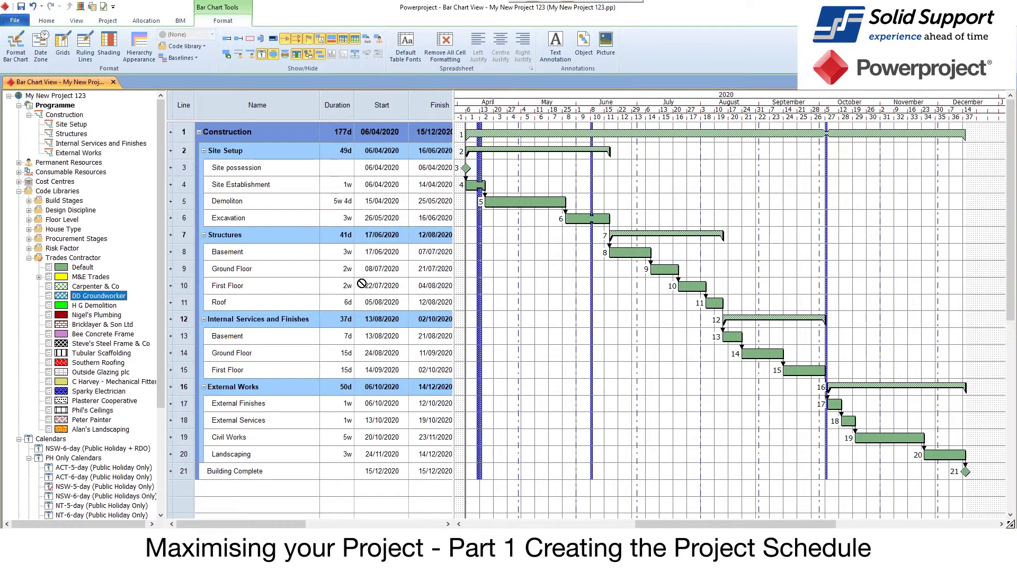
left_click_drag(464, 214, 509, 201)
left_click(531, 306)
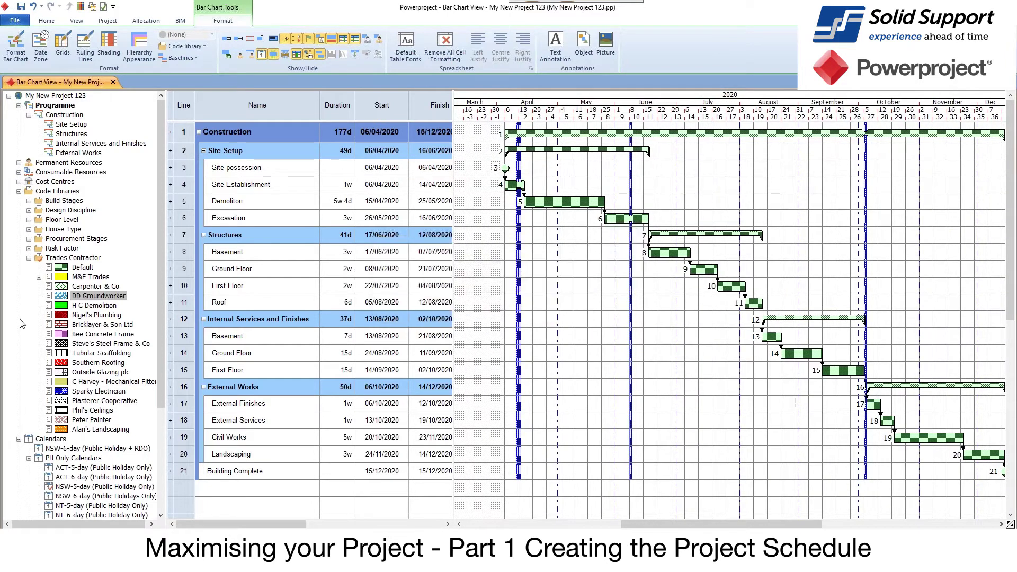
left_click_drag(70, 297, 512, 185)
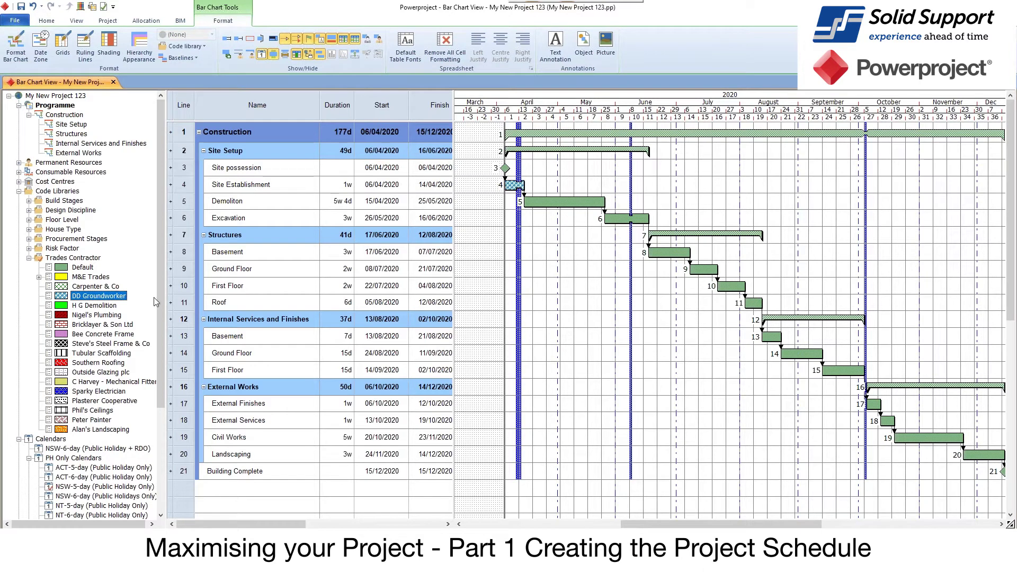
mouse_move(79, 296)
left_mouse_down()
mouse_move(206, 296)
mouse_move(565, 165)
mouse_move(631, 208)
mouse_move(629, 221)
left_mouse_up()
left_click_drag(86, 307, 604, 203)
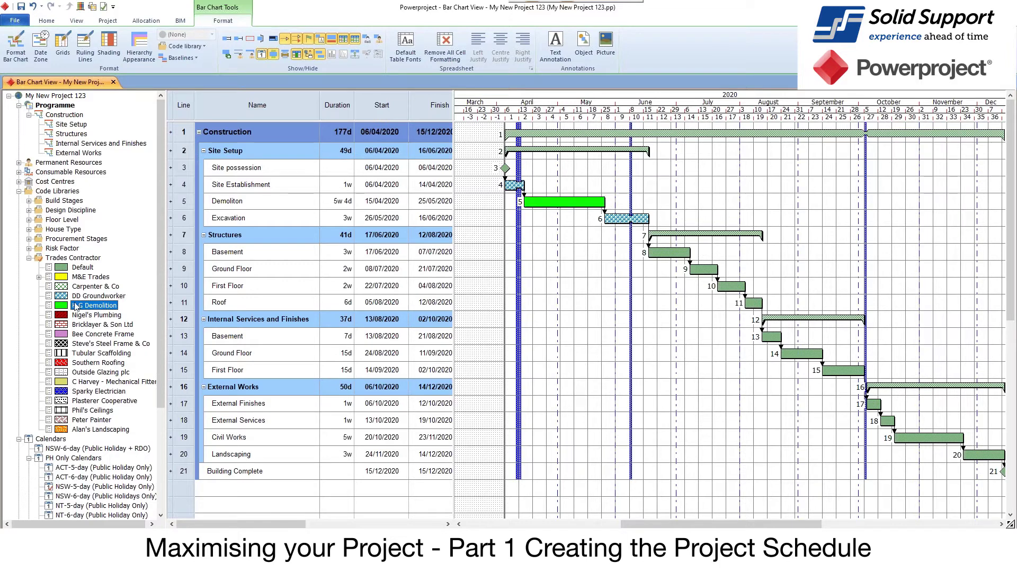
Under Structures, assign Bricklayer & Son Ltd to Basement, H G Demolition to Ground Floor and DD Groundworker to First Floor.
left_click_drag(91, 326, 675, 259)
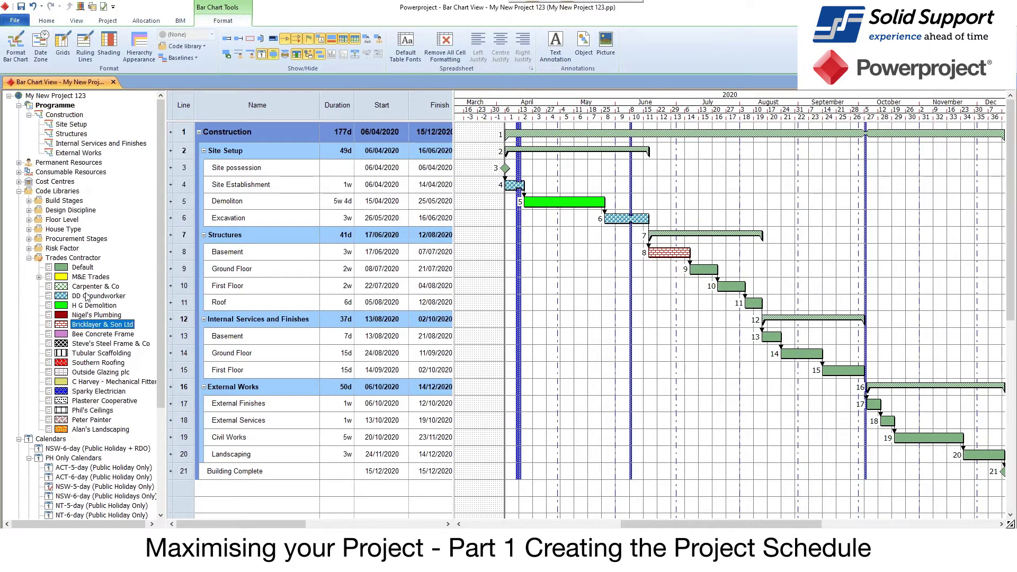
left_click_drag(88, 305, 713, 272)
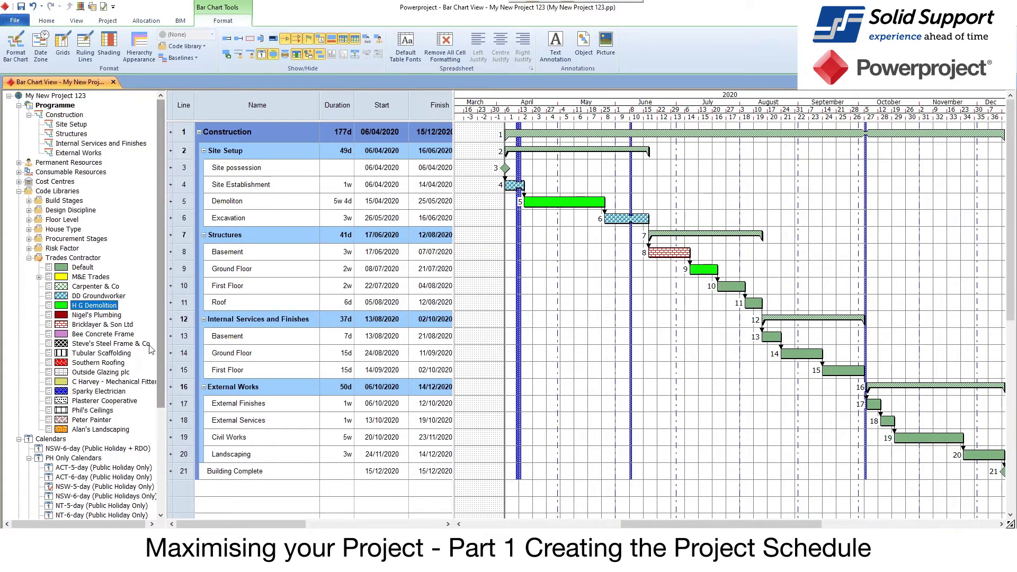
left_click_drag(99, 295, 726, 288)
Assign Bricklayer & Son Ltd to the Basement, Ground Floor and First Floor tasks under Internal Services and Finishes together.
left_click_drag(184, 337, 184, 367)
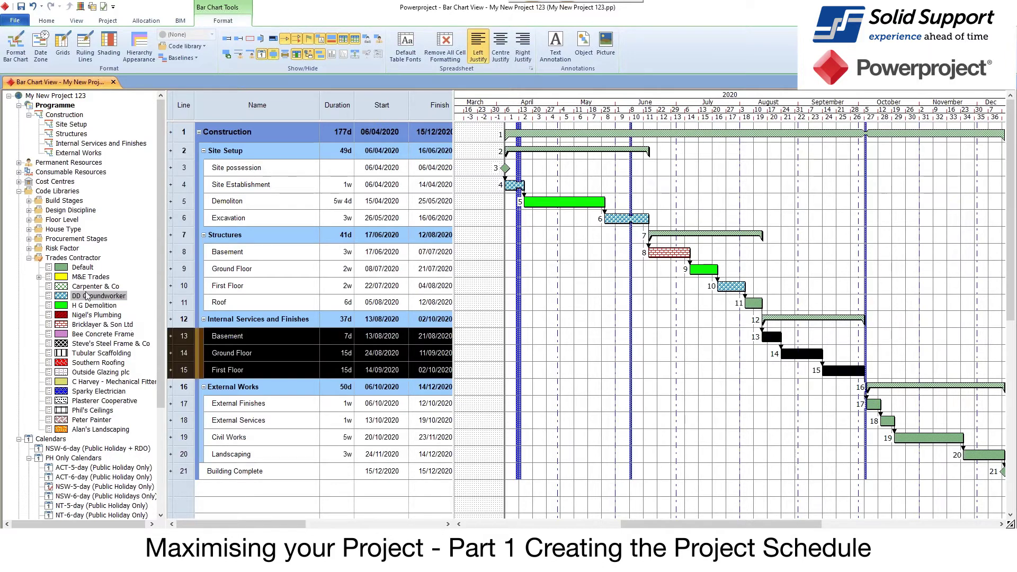
left_click_drag(100, 323, 770, 338)
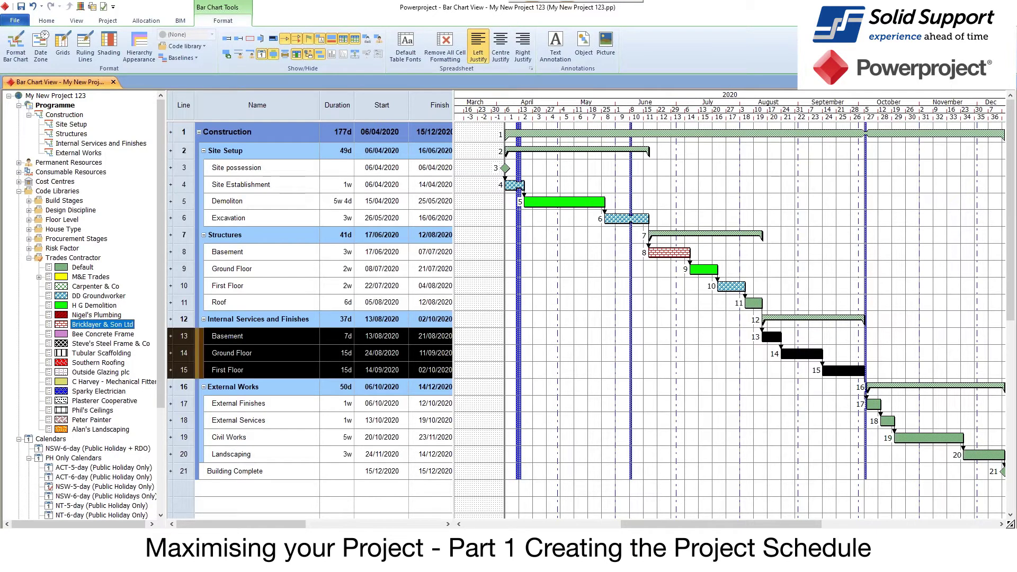
Display only the tasks assigned to Bricklayer & Son Ltd and the tasks grouped by trades contractor, and restore the full programme view.
left_click(719, 341)
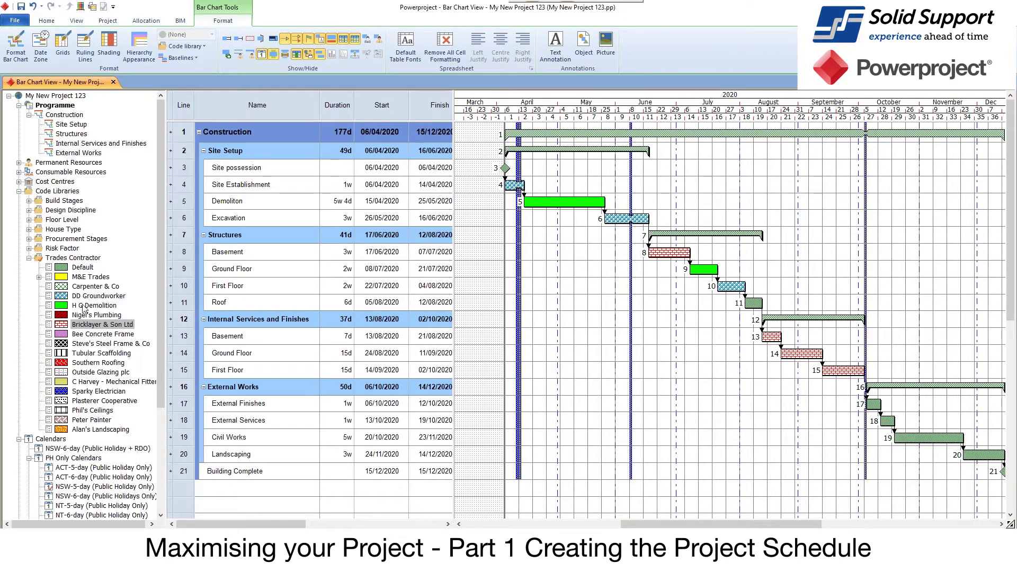
right_click(88, 327)
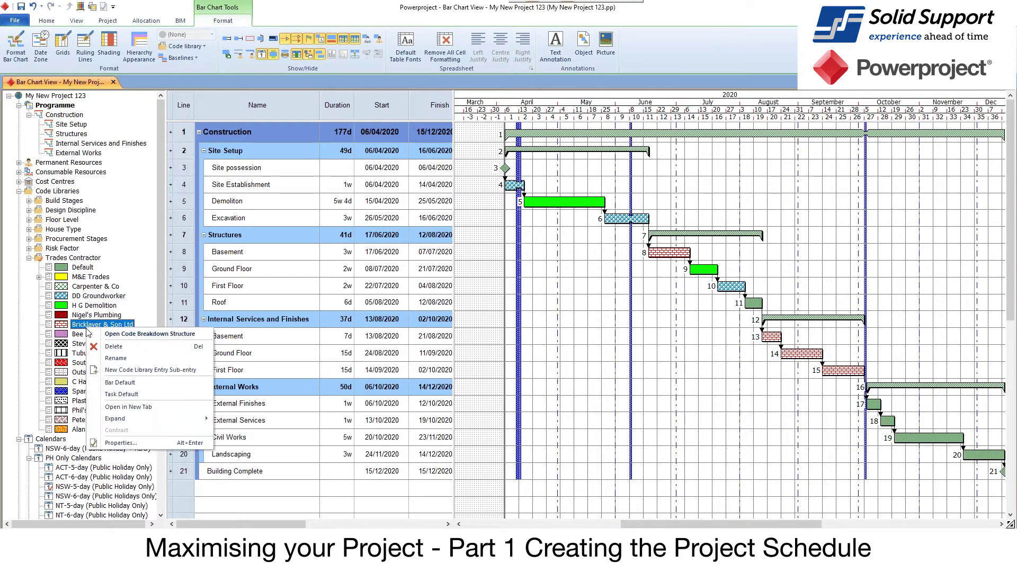
left_click(117, 335)
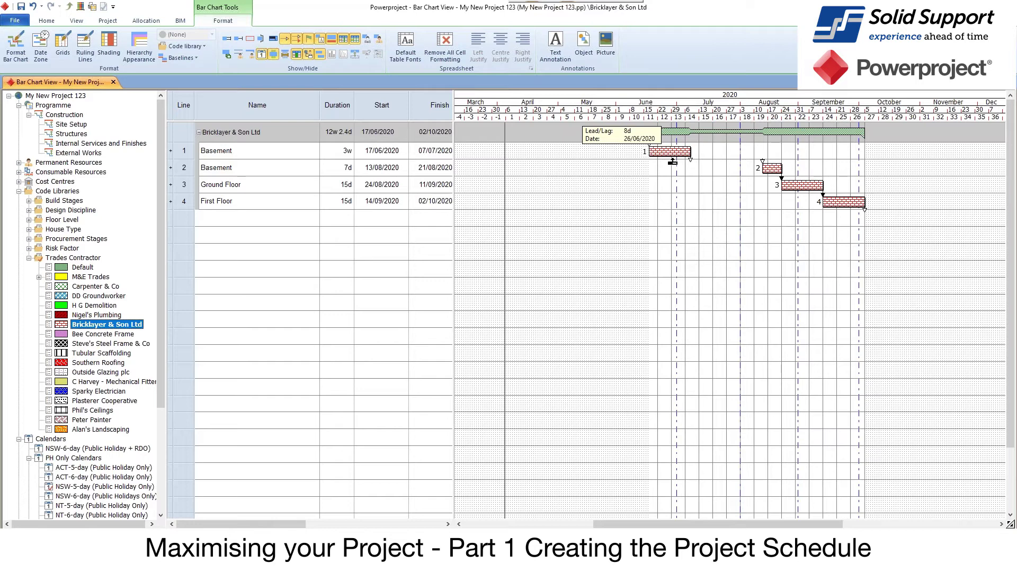
left_click_drag(673, 161, 673, 162)
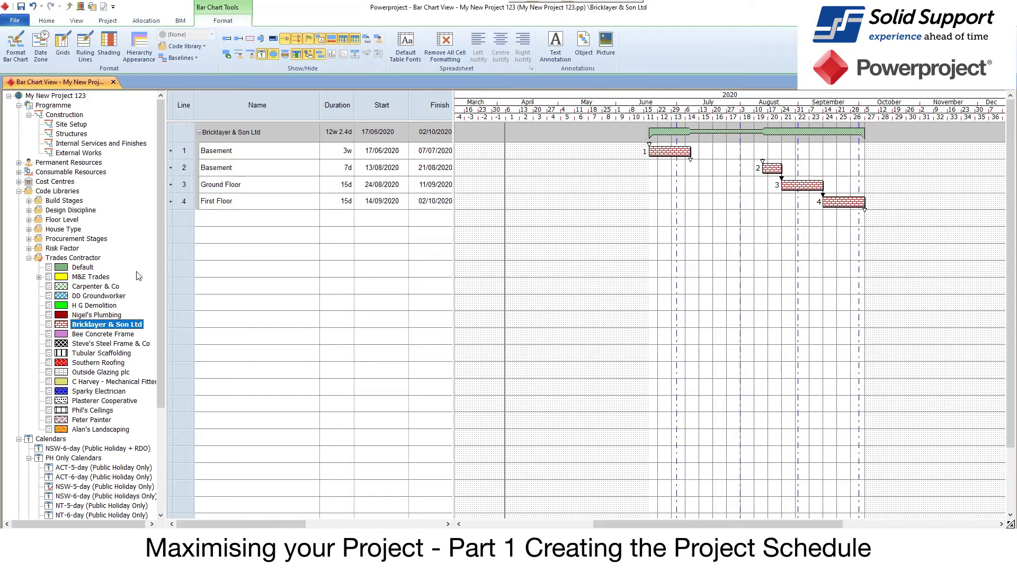
left_click(76, 258)
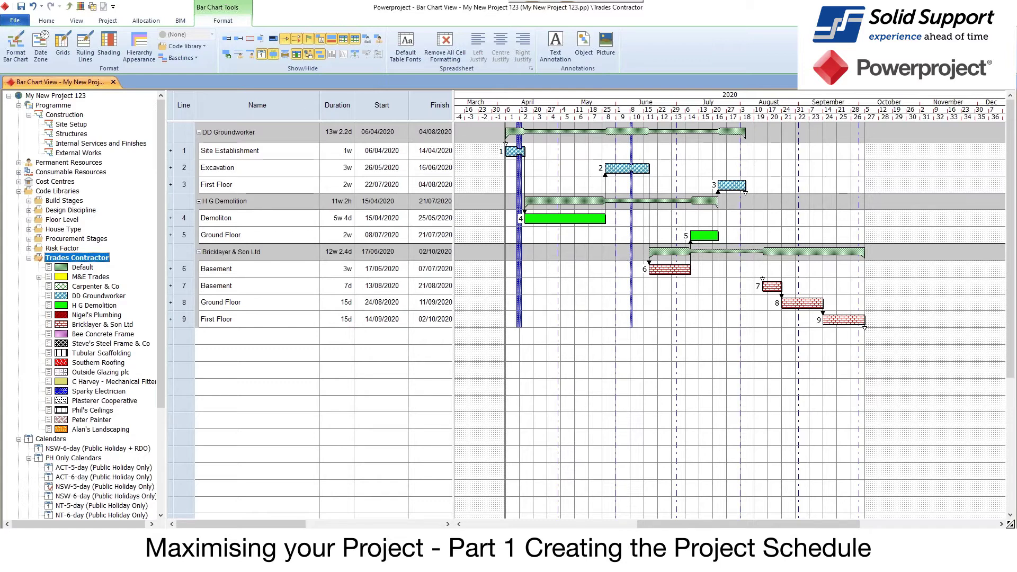
left_click(53, 105)
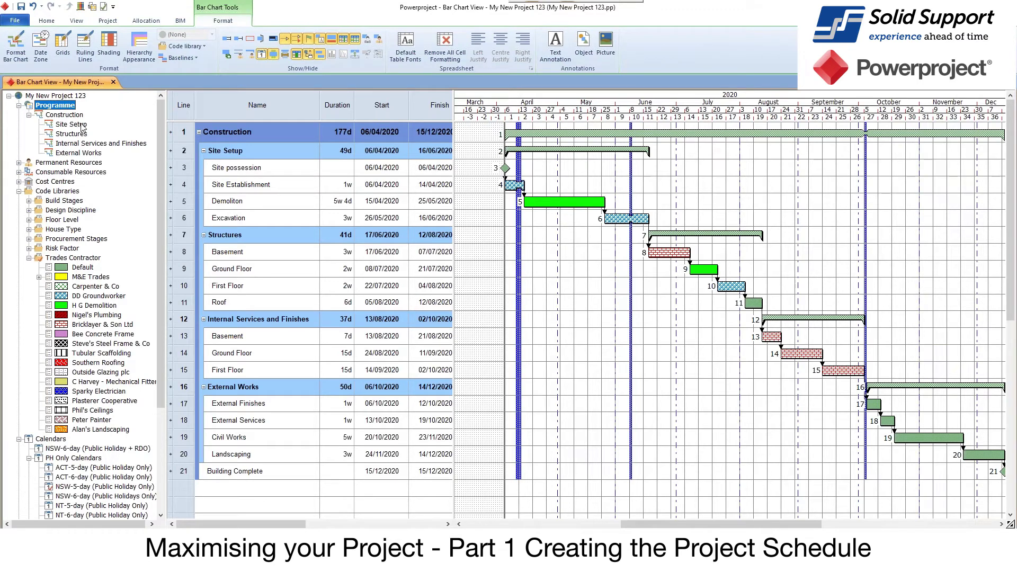
In the view grouped by trades contractor, extend Excavation to 4w 4d, and return to the full programme.
right_click(78, 260)
left_click(102, 268)
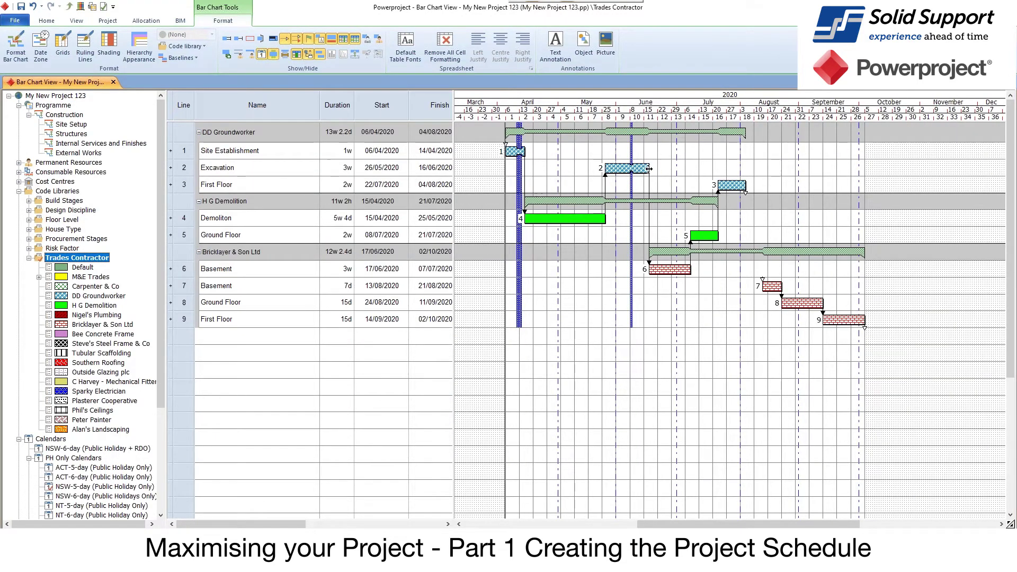
left_click_drag(650, 168, 675, 170)
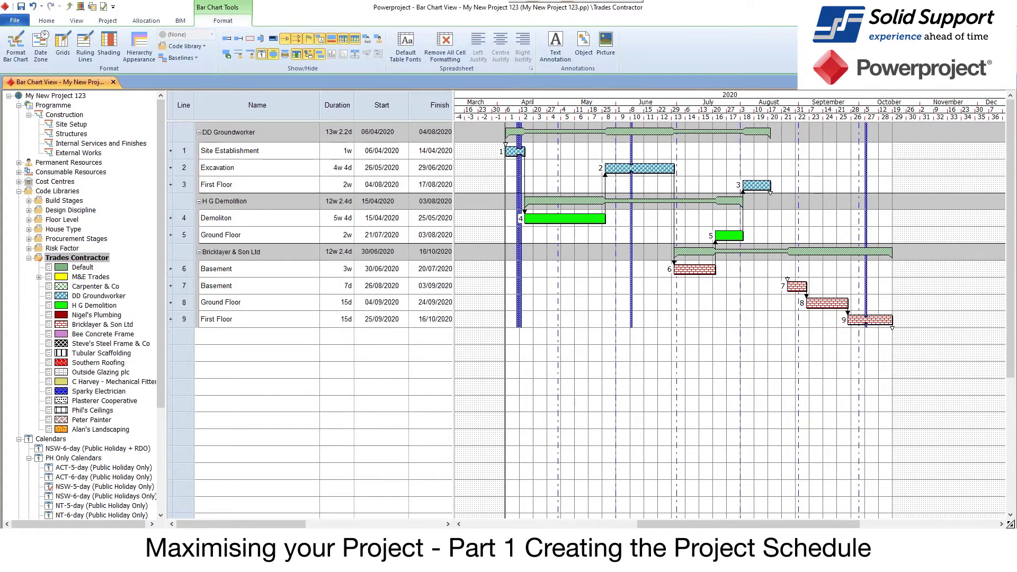
left_click(58, 106)
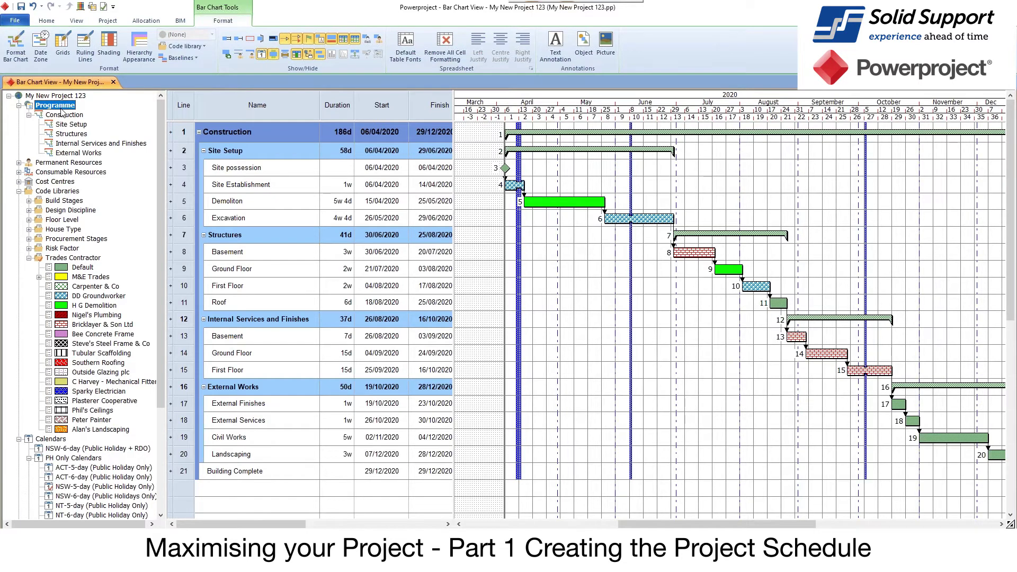
Examine the entries of the Floor Level, Build Stages and Risk Factor code libraries, and collapse the Trades Contractor library.
left_click(28, 219)
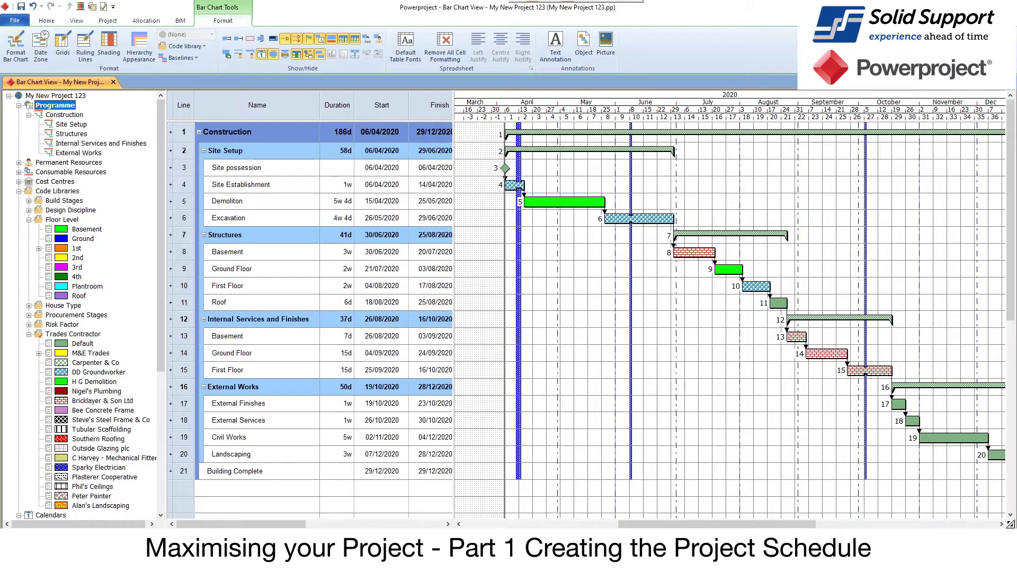
left_click(28, 220)
left_click(28, 200)
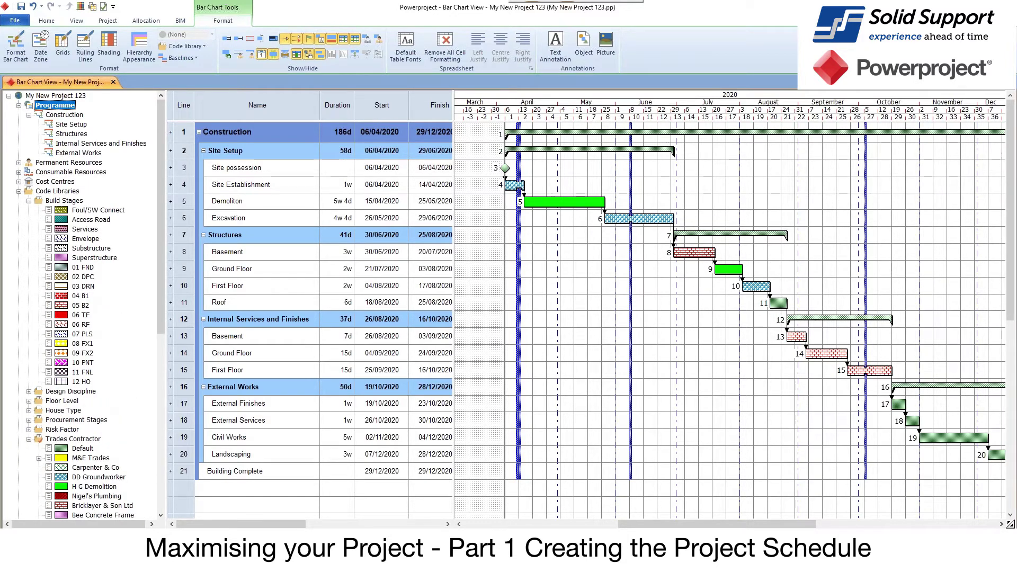
left_click(29, 200)
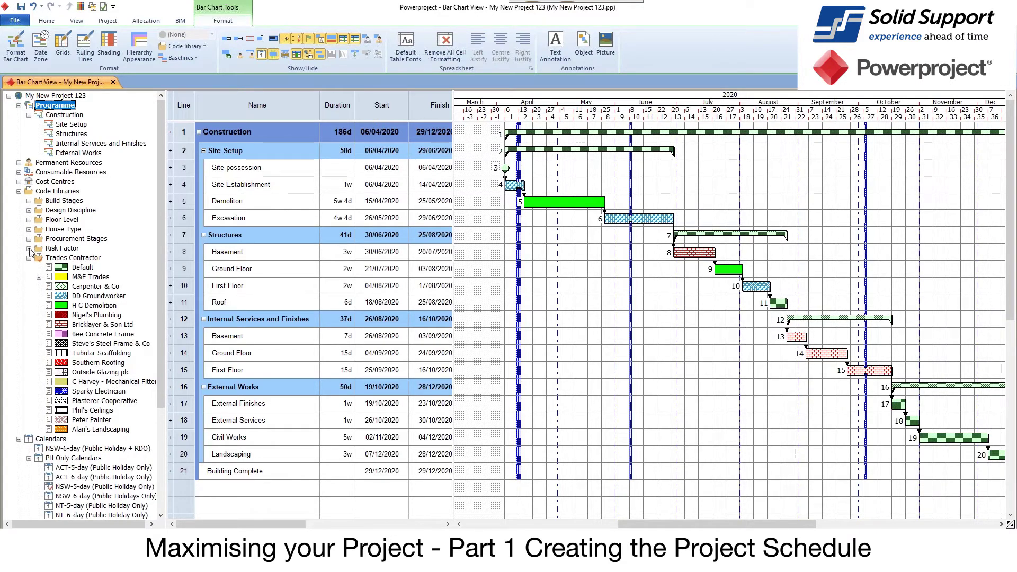
left_click(29, 249)
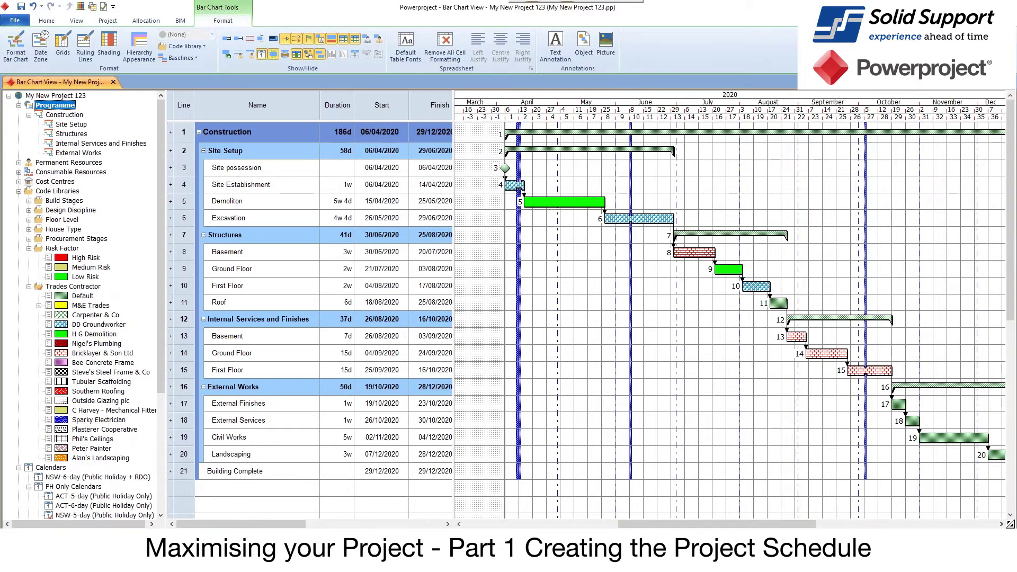
left_click(28, 248)
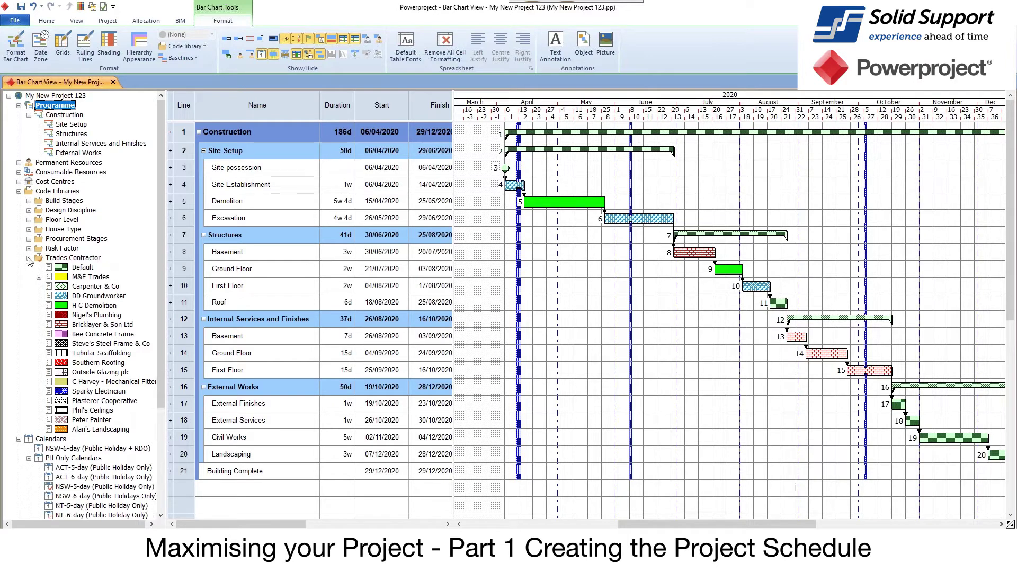
left_click(29, 258)
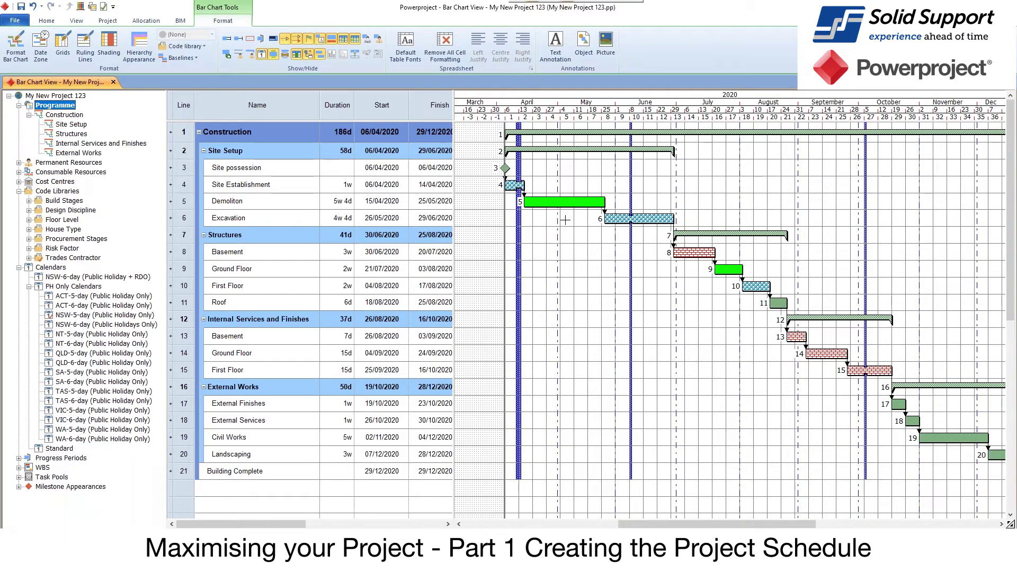
Save the project and collapse the Site Setup, Structures, Internal Services and Finishes, and External Works summary groups.
left_click(20, 7)
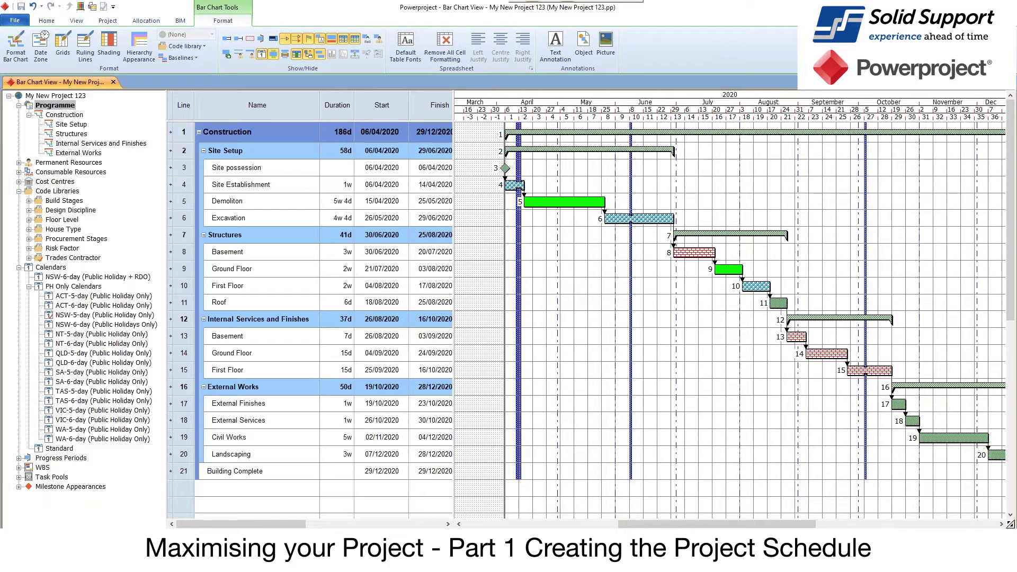
double_click(552, 152)
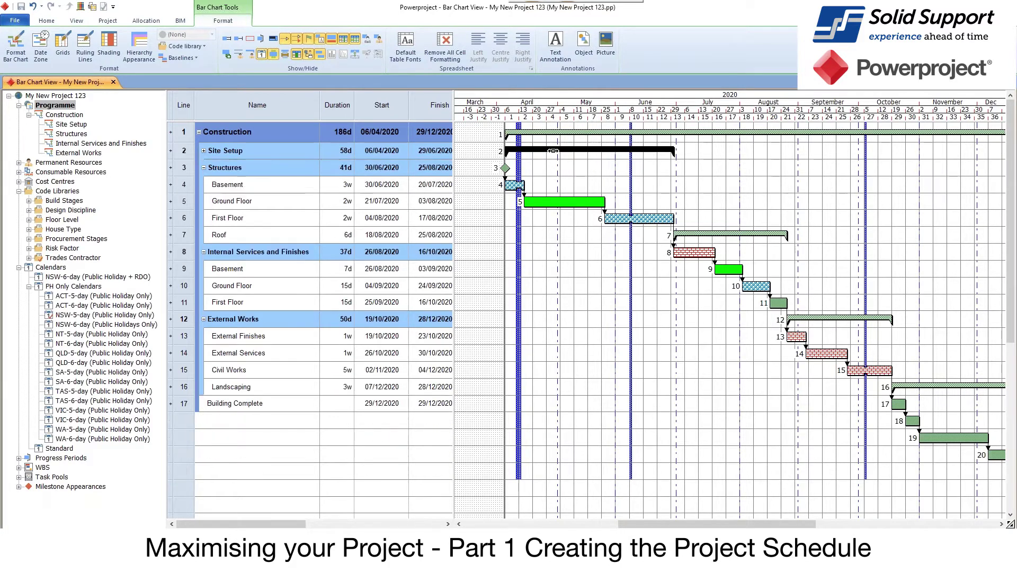
double_click(689, 166)
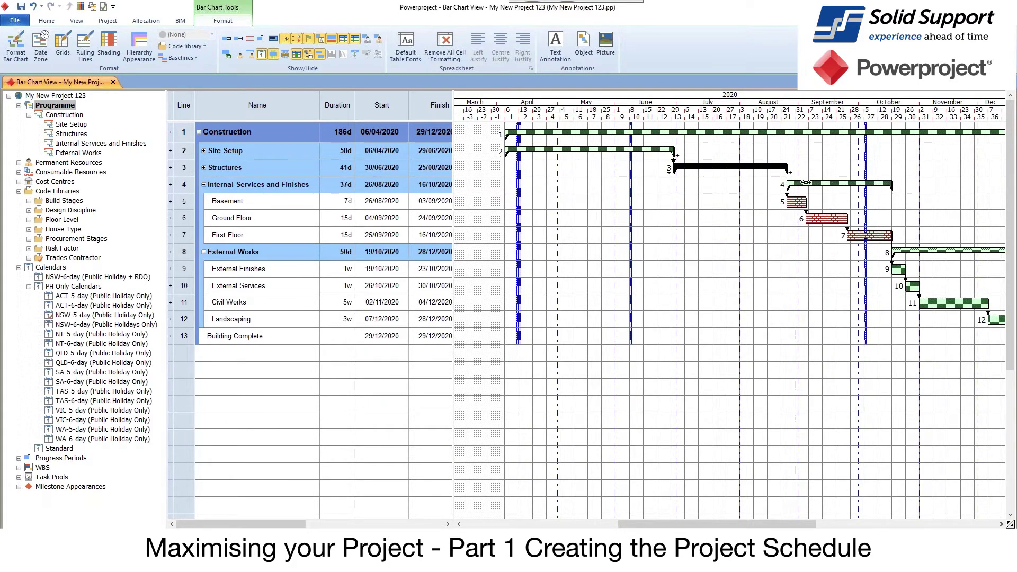
double_click(847, 185)
double_click(924, 200)
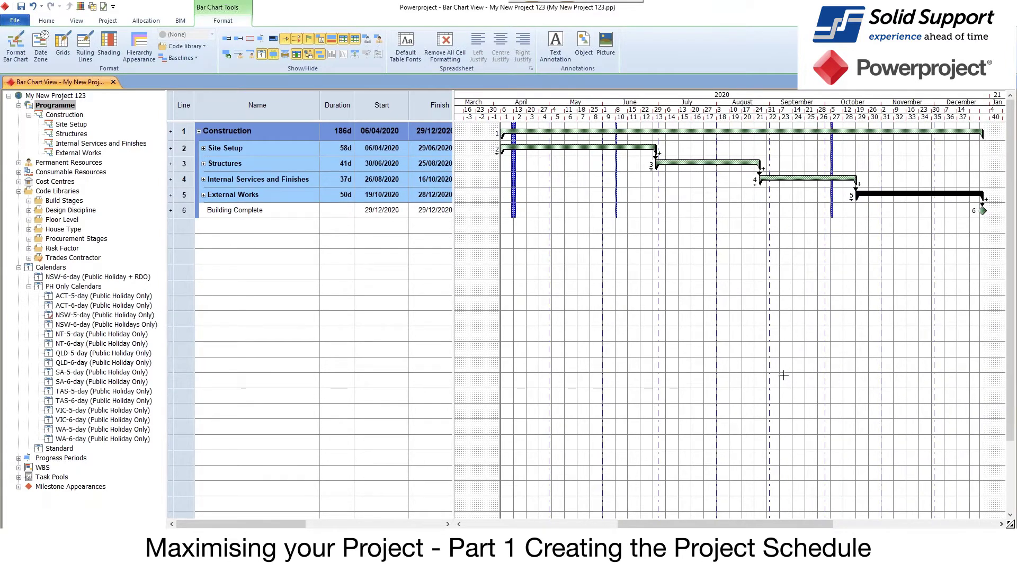
left_click(783, 375)
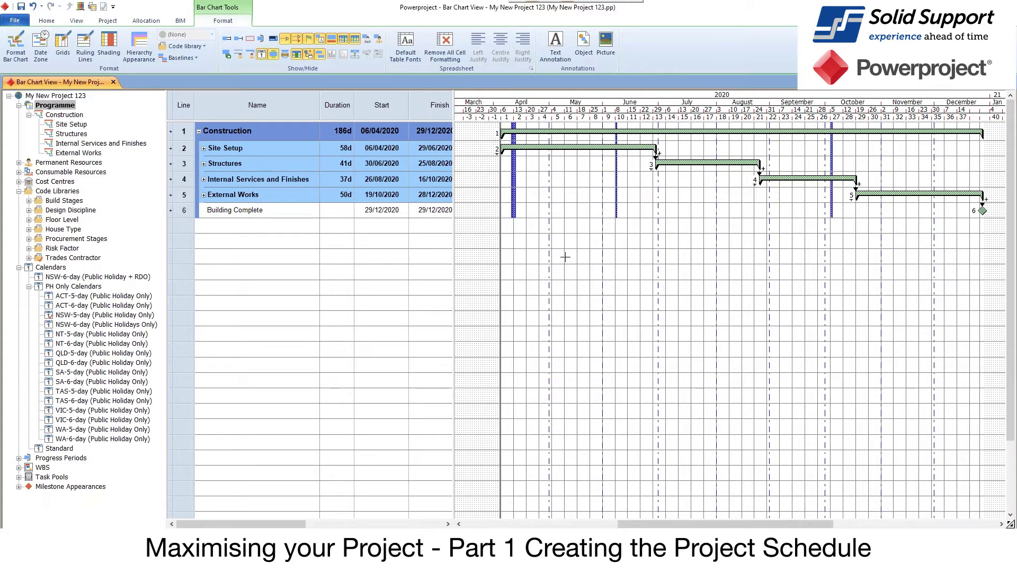
Expand the Site Setup and Structures summary groups in the bar chart.
double_click(582, 146)
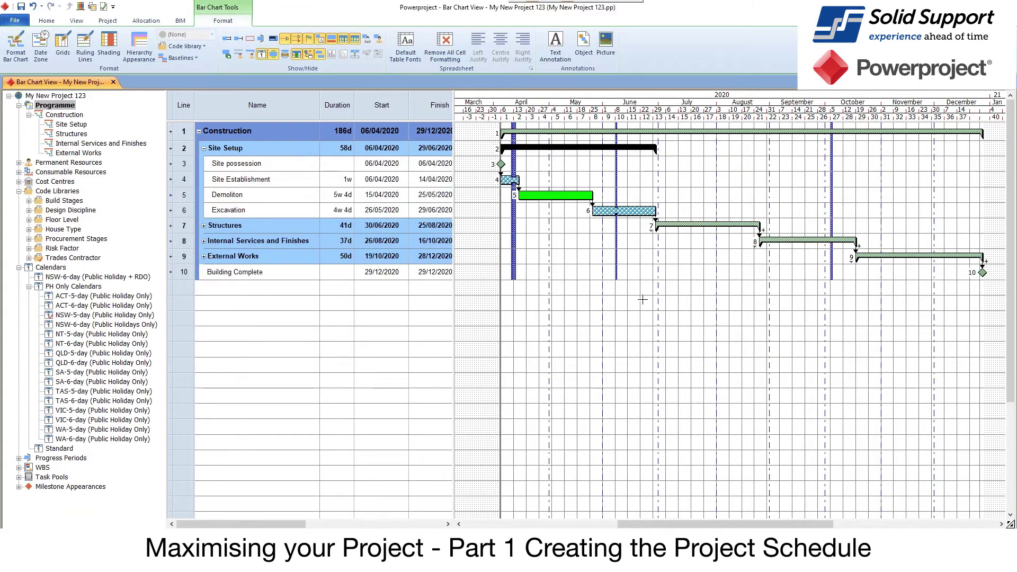
double_click(689, 225)
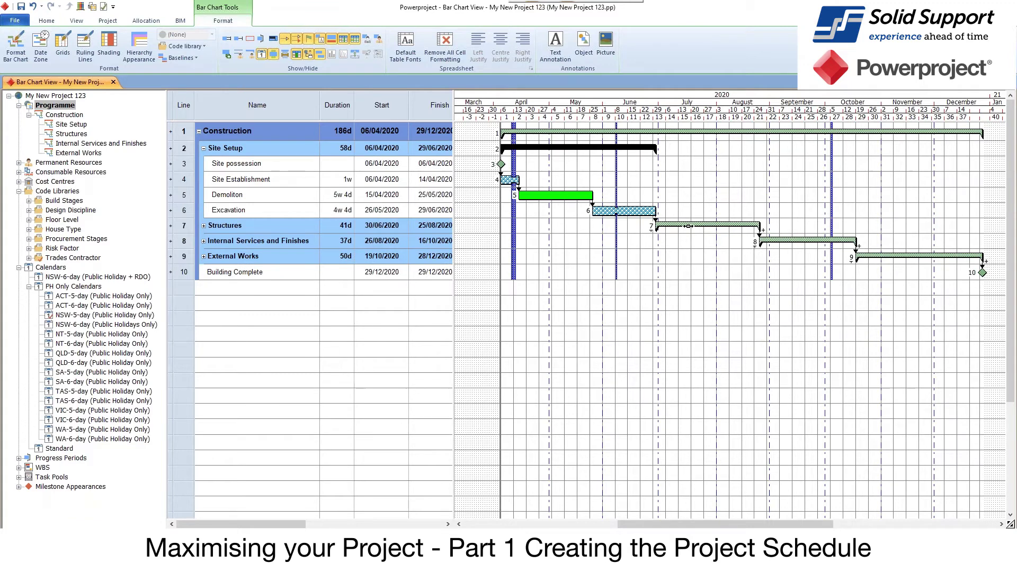
left_click(682, 382)
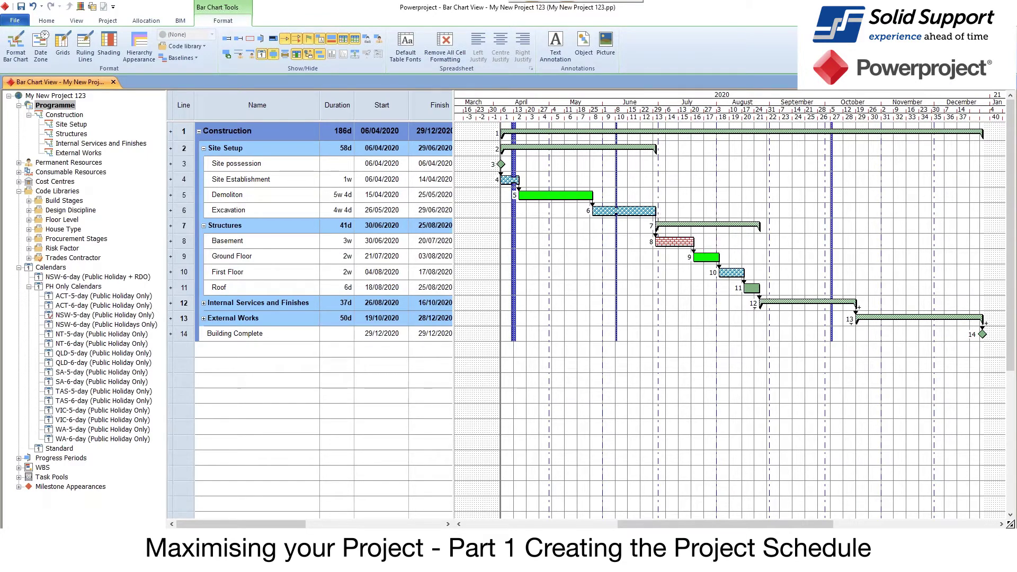
right_click(187, 258)
left_click(231, 324)
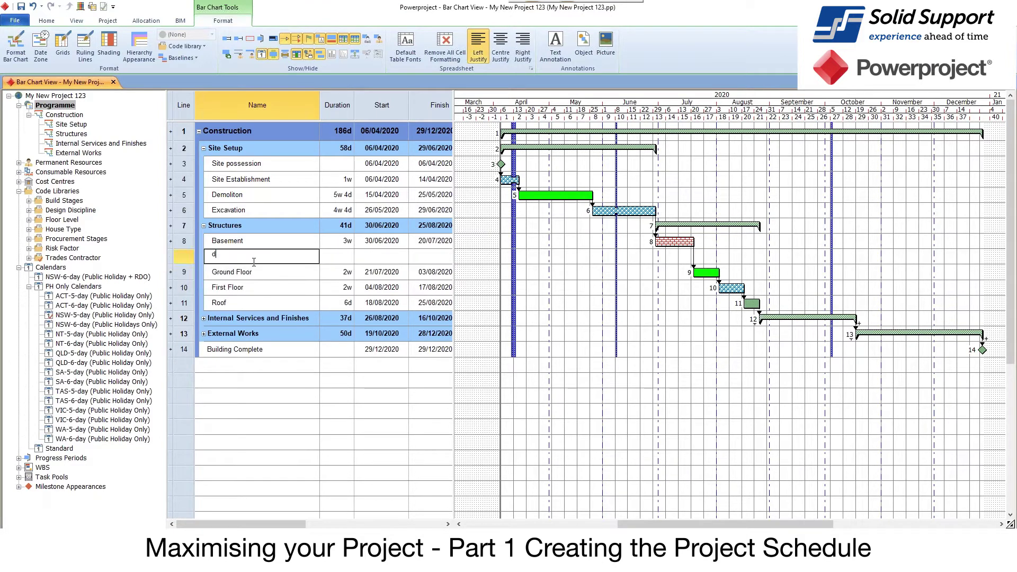
type("dELA")
key("BackSpace")
key("BackSpace")
key("BackSpace")
key("BackSpace")
left_click(195, 258)
key("Delete")
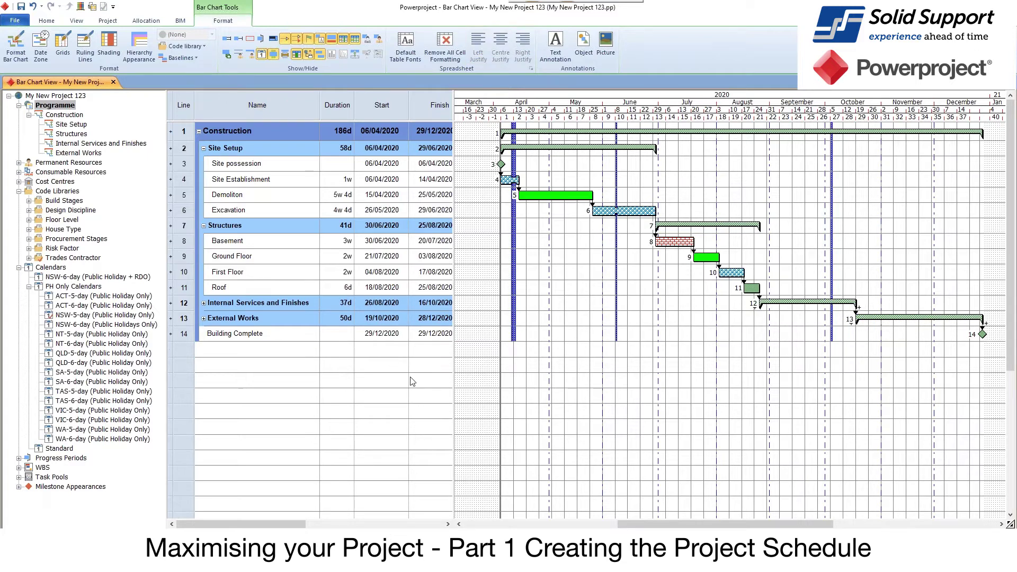
Add a task named Client Delay Order below Building Complete with a duration of 10 days.
left_click(253, 368)
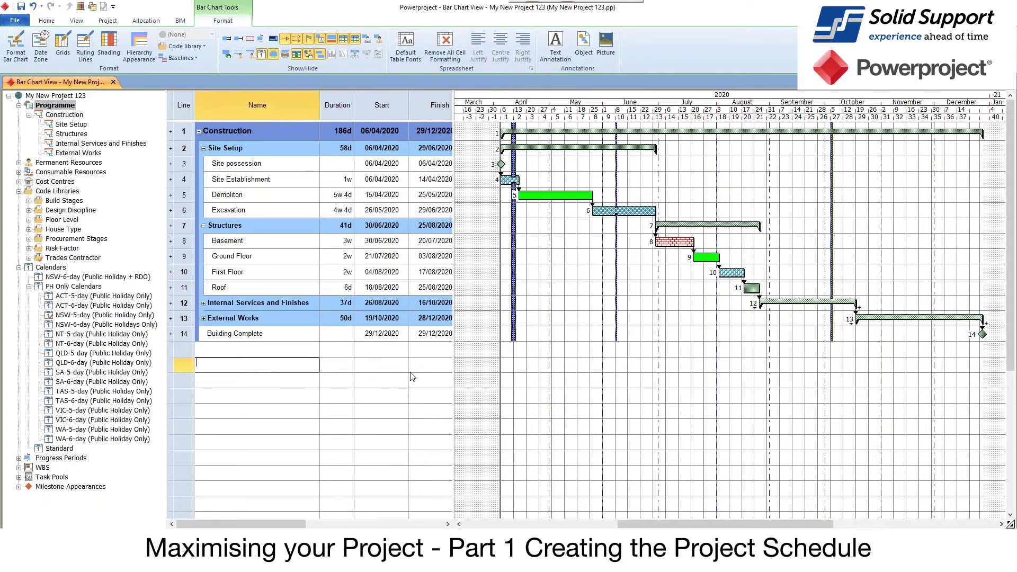
type("Client Delay Order")
key("Return")
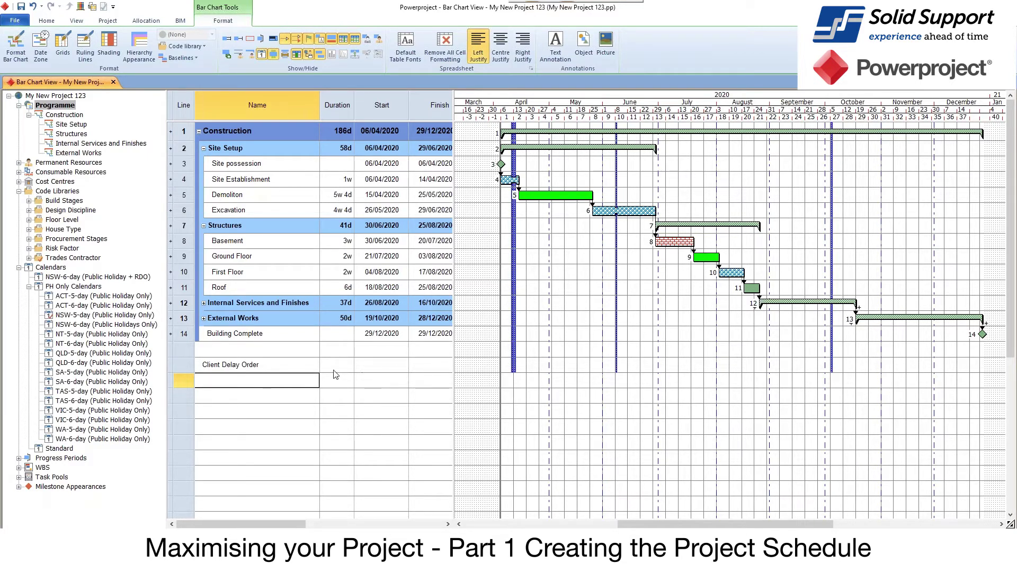
key("Up")
key("Right")
type("10")
key("Return")
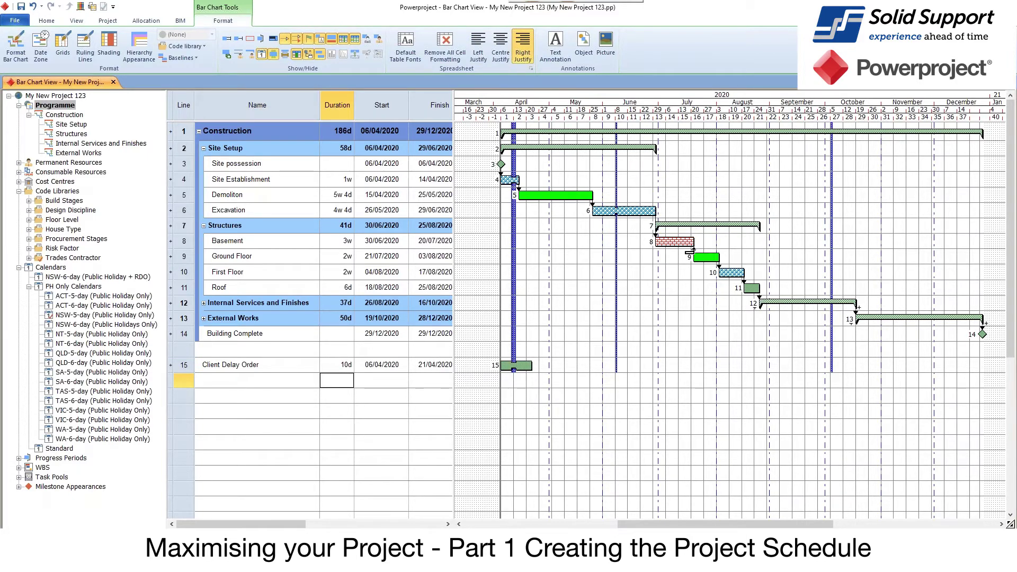
Link the Structures Basement task to Client Delay Order and that to Ground Floor, deleting the stray bar on the Internal Services and Finishes row.
left_click_drag(690, 249, 506, 371)
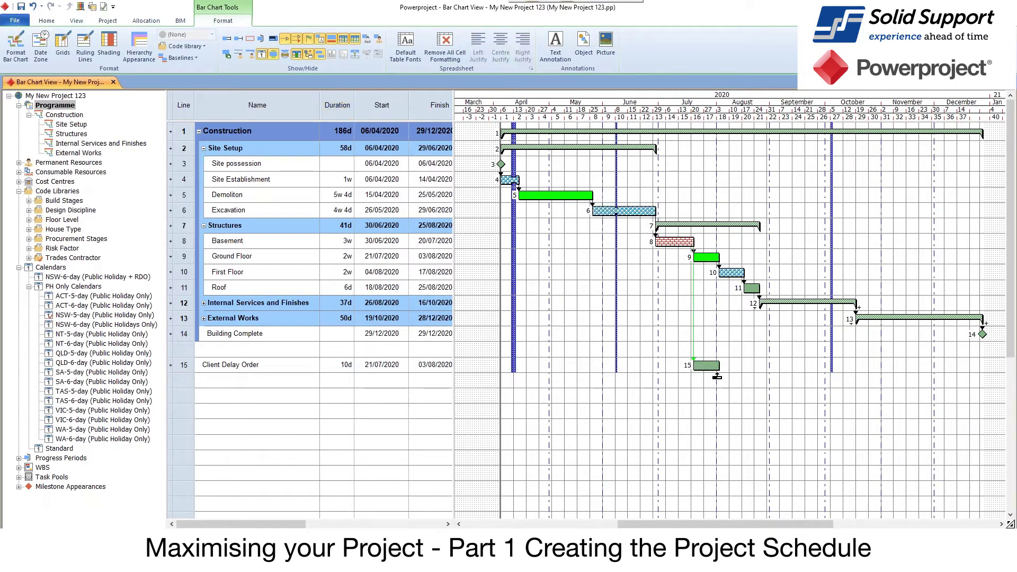
left_click_drag(718, 366, 722, 303)
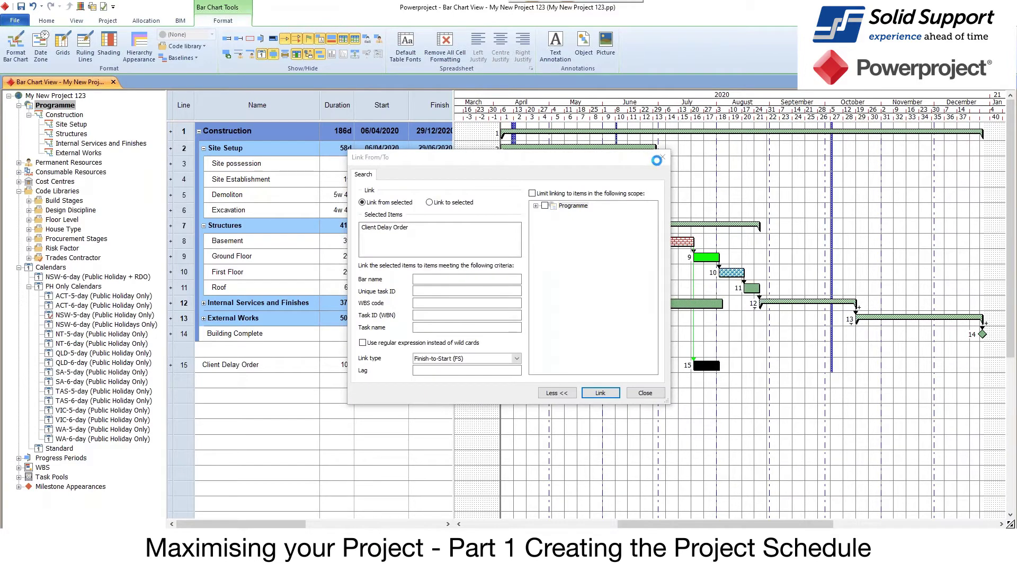
left_click(662, 157)
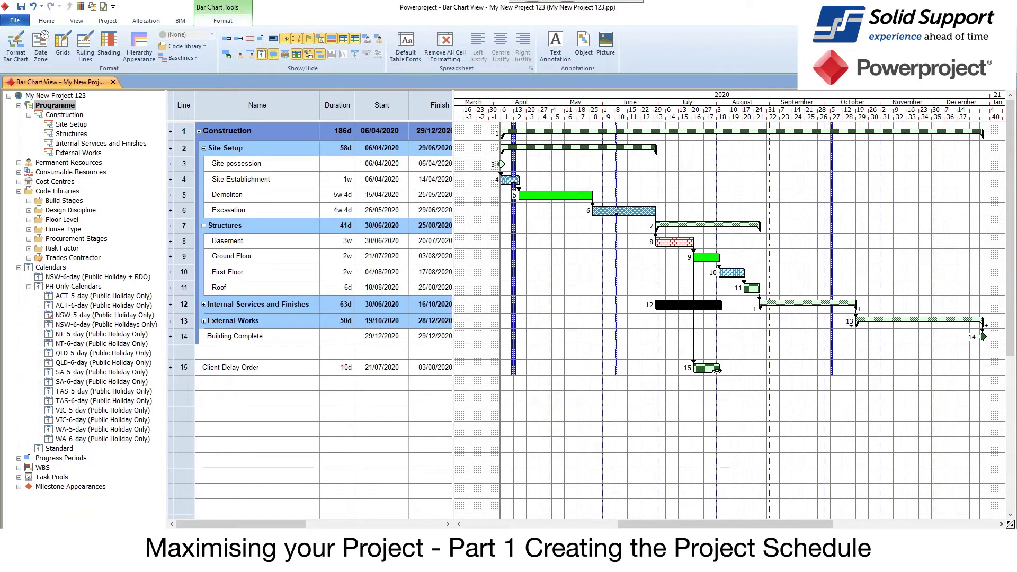
left_click_drag(715, 377, 698, 265)
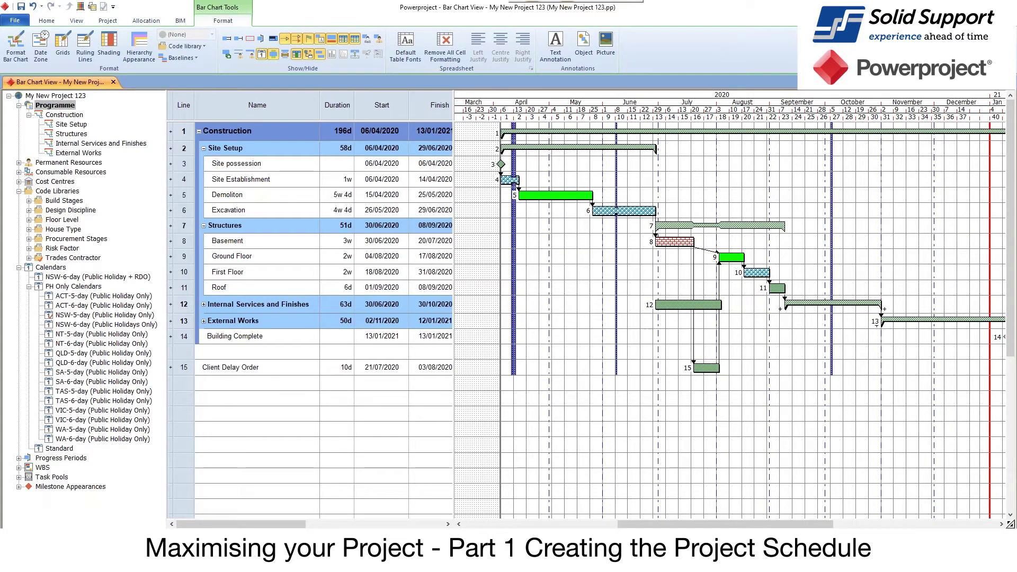
left_click(678, 306)
key("Delete")
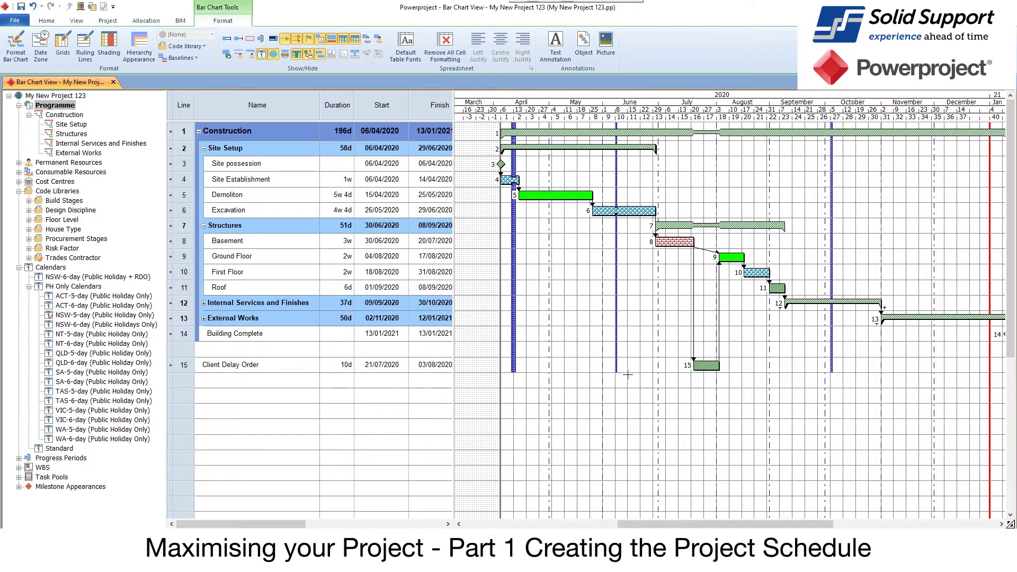
Hide the vertical grid lines in the bar chart.
left_click_drag(707, 367, 709, 335)
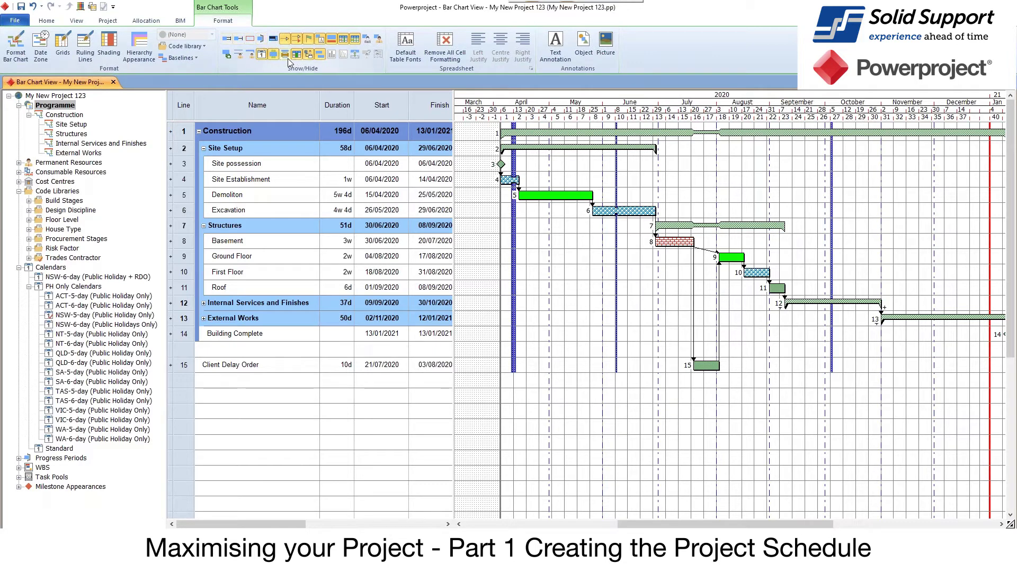
left_click(343, 39)
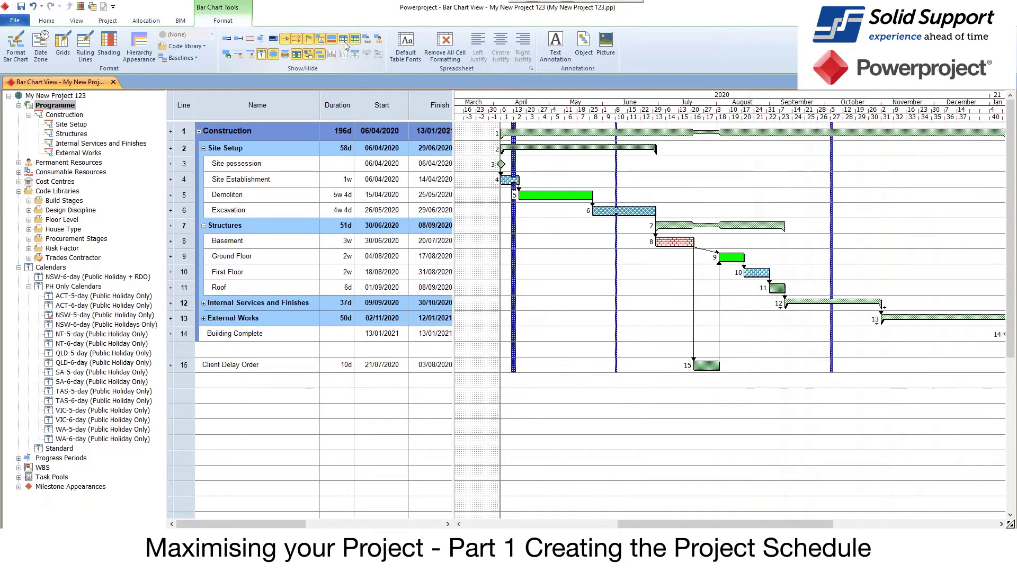
Set the link category of the Client Delay Order to Ground Floor link to Possible Delay.
left_click(719, 306)
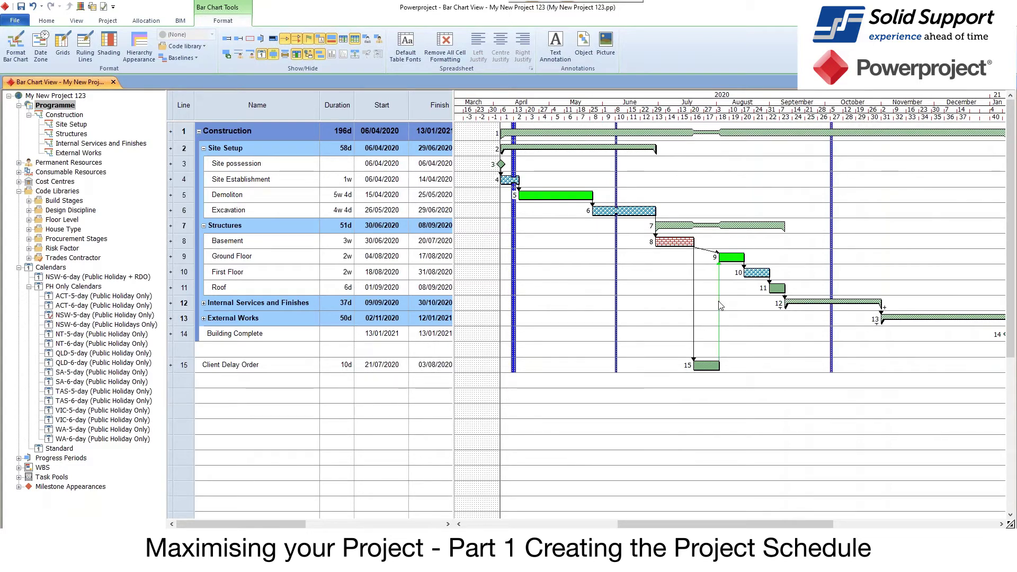
double_click(719, 305)
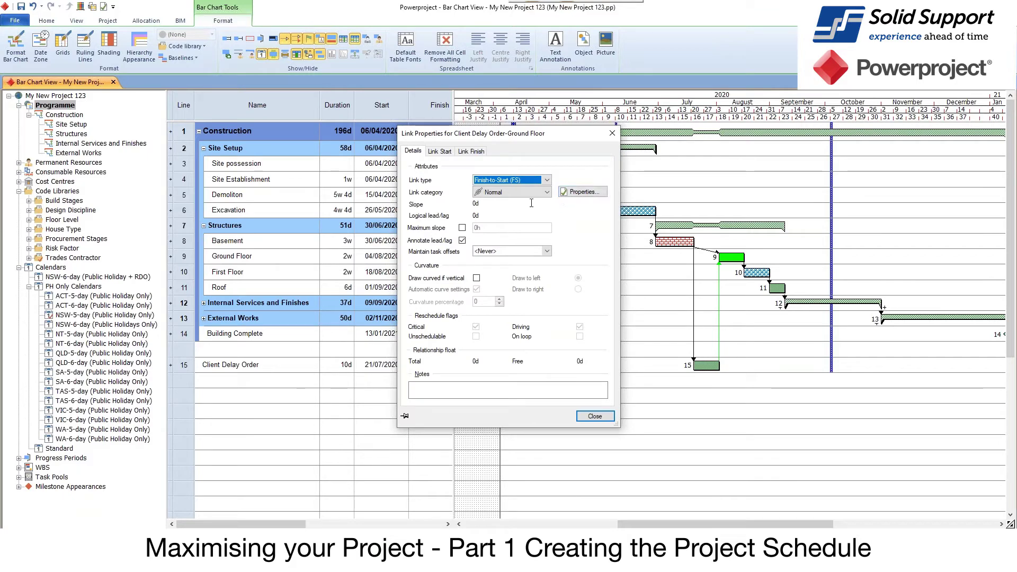
left_click_drag(479, 134, 380, 118)
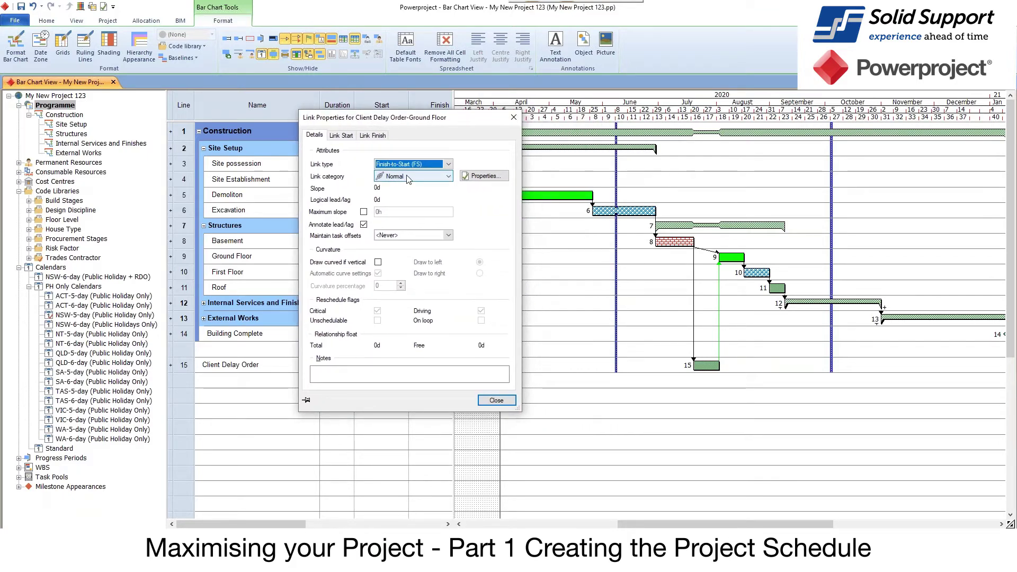
left_click(408, 178)
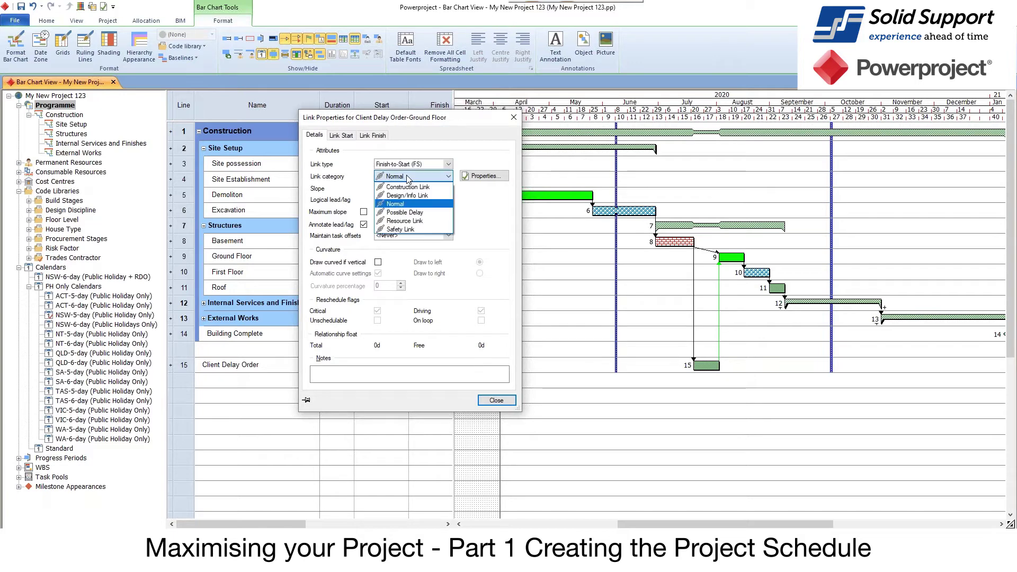
left_click(407, 213)
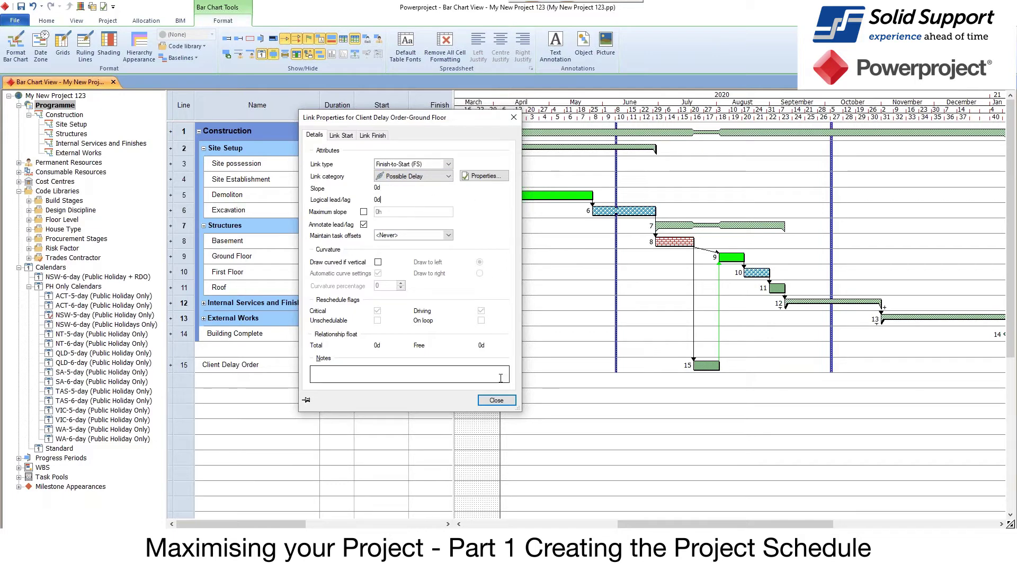
left_click(498, 399)
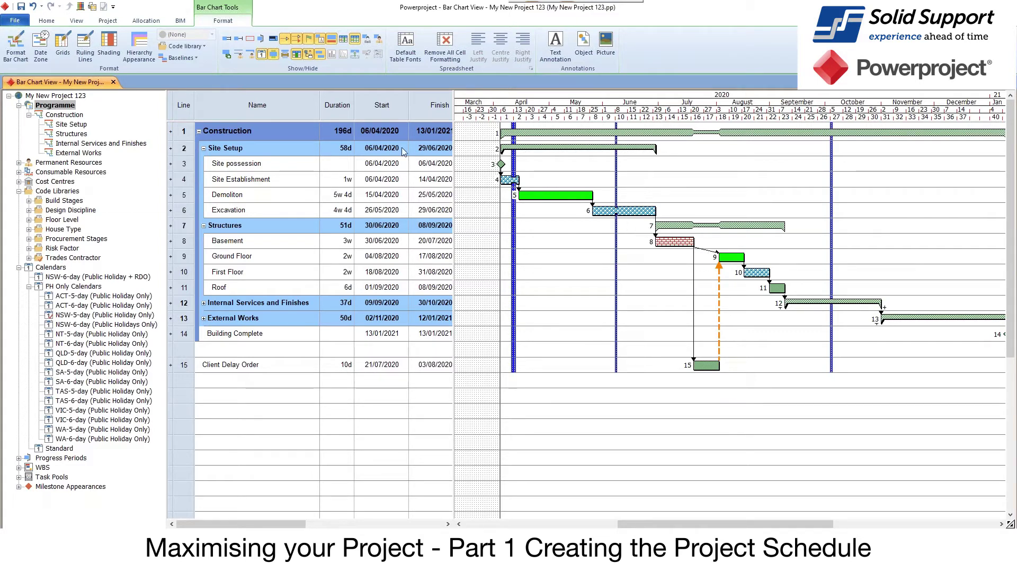
Set the reschedule options to ignore Possible Delay links and reschedule the programme with no progress line straightening.
left_click(57, 22)
left_click(185, 60)
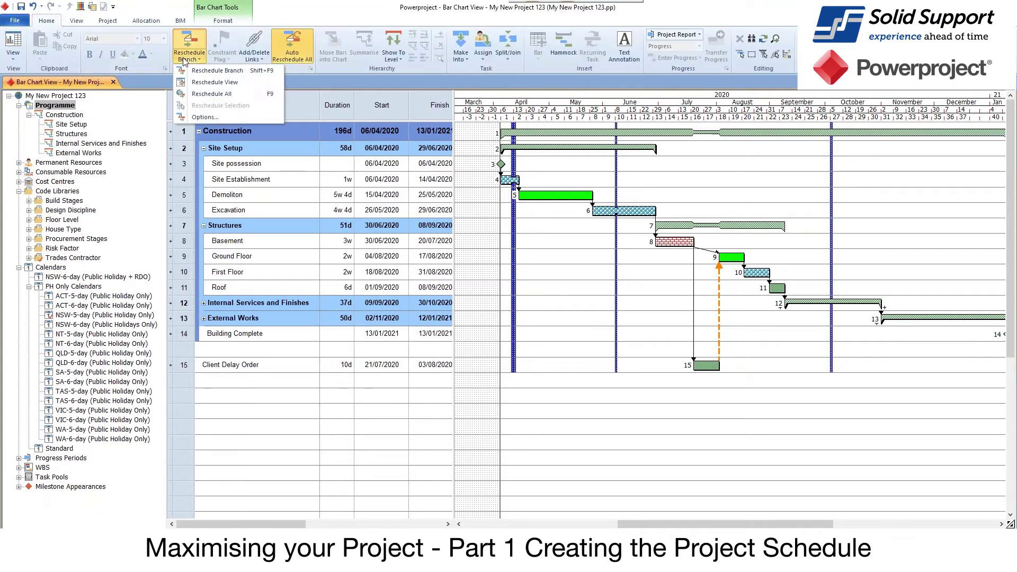
left_click(209, 119)
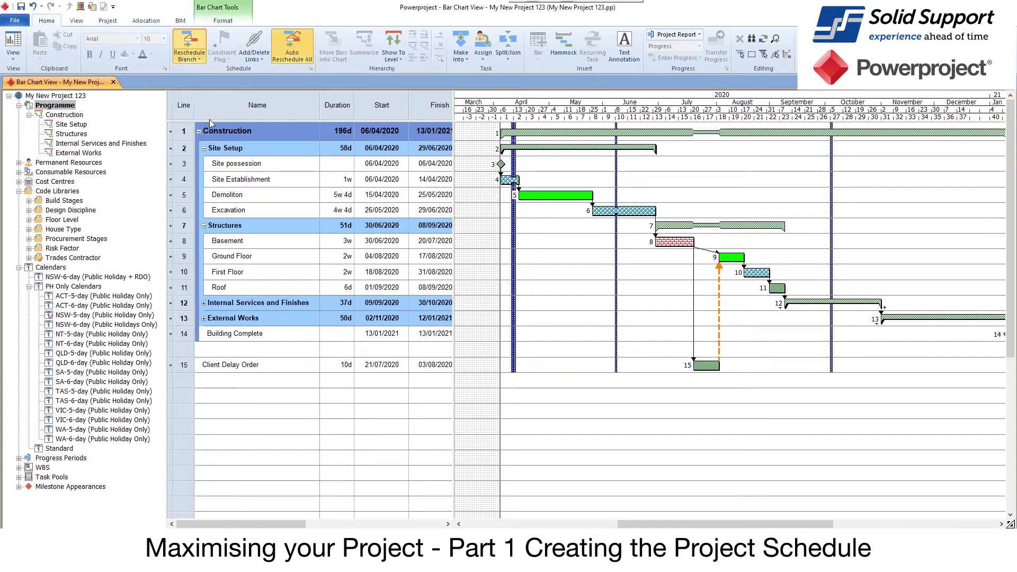
left_click_drag(439, 132, 281, 108)
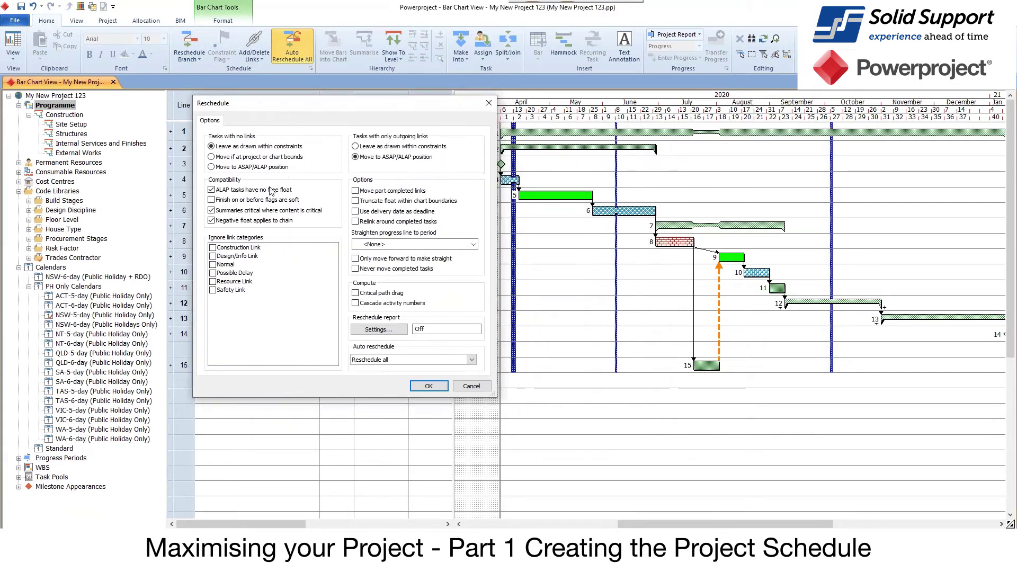
left_click(212, 273)
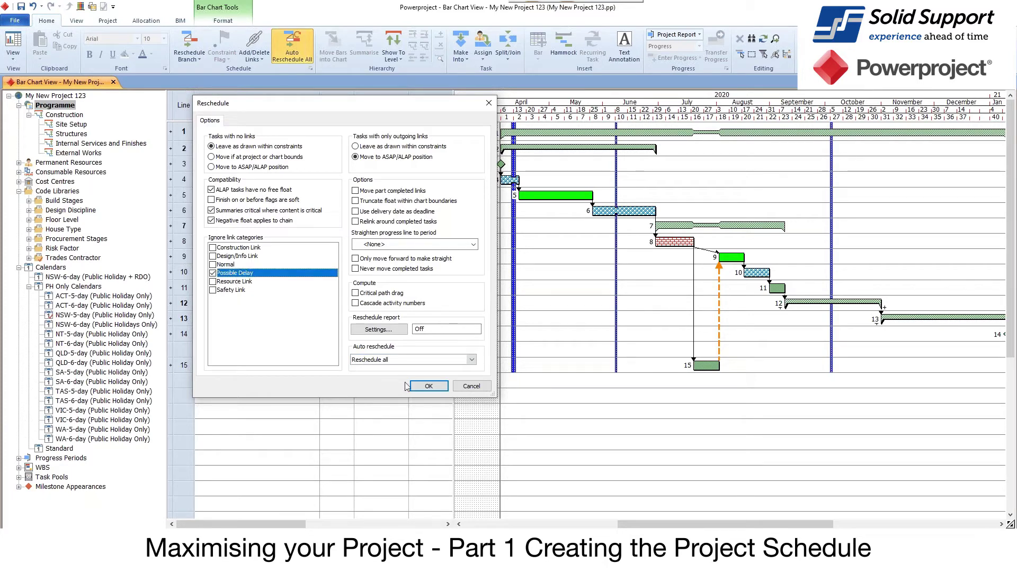
left_click(428, 386)
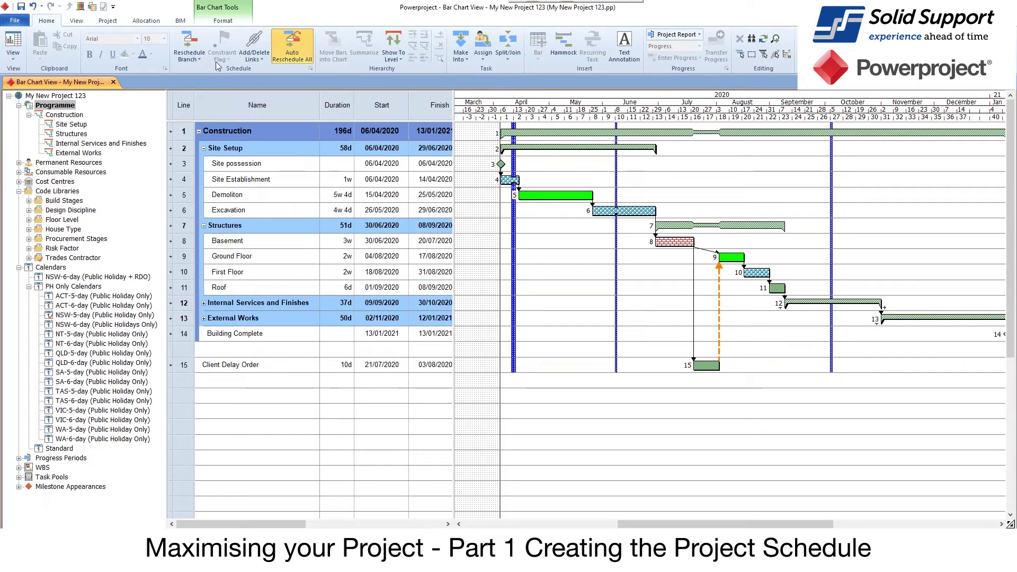
left_click(199, 47)
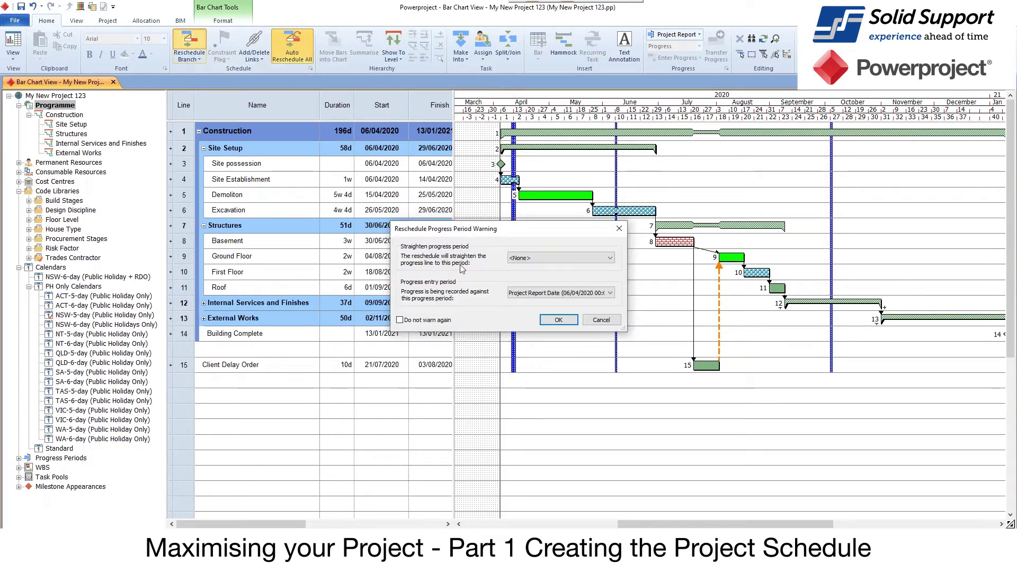
left_click(546, 320)
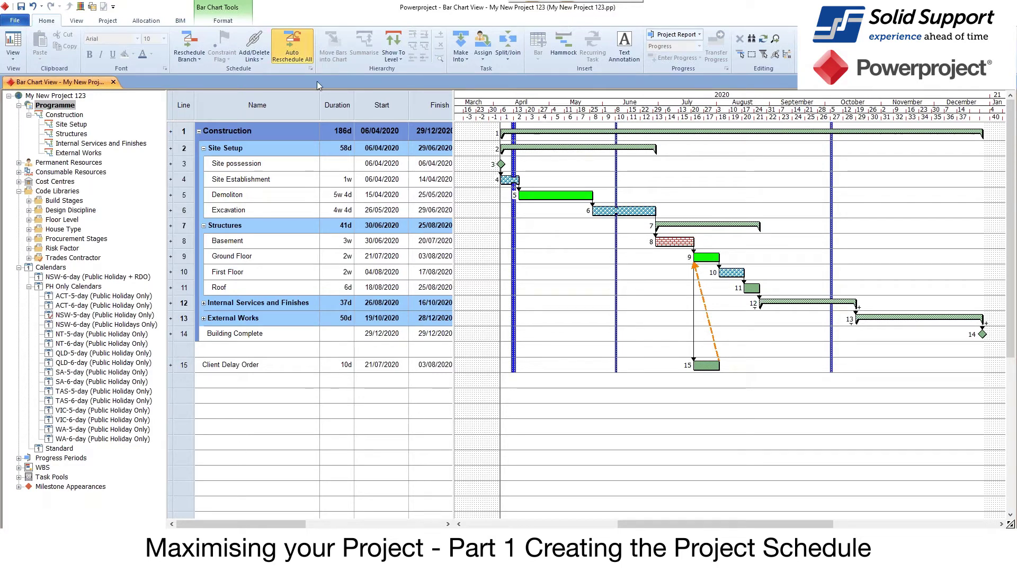
Stop ignoring the Possible Delay link category in the reschedule options and reschedule the programme again.
left_click(189, 57)
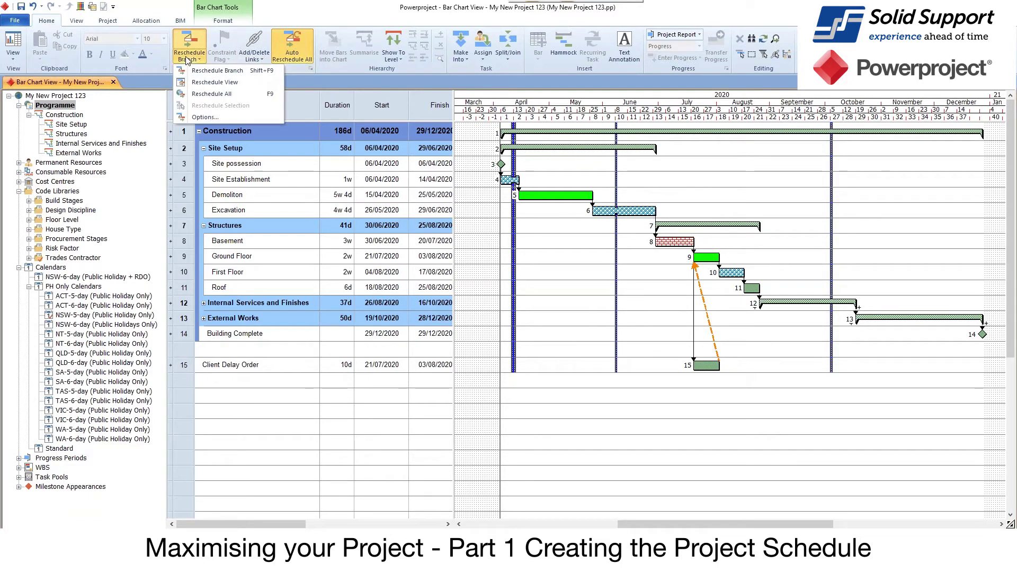
left_click(196, 117)
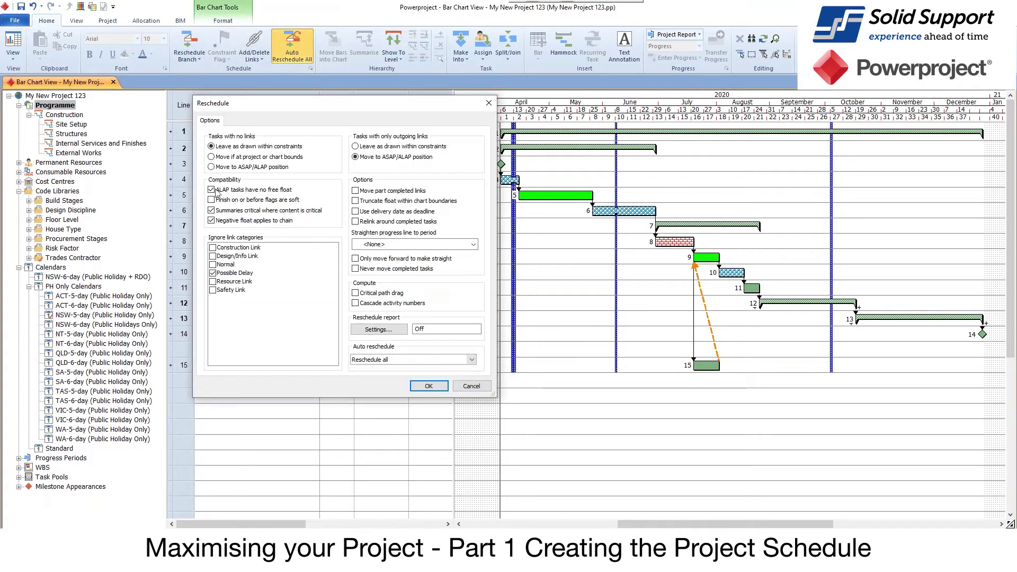
left_click(215, 273)
left_click(428, 386)
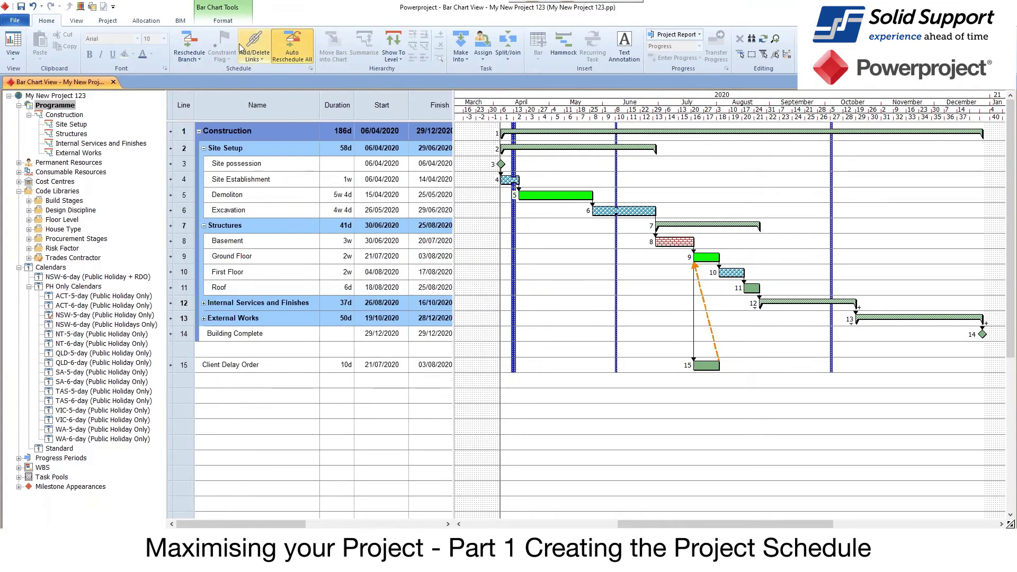
left_click(189, 42)
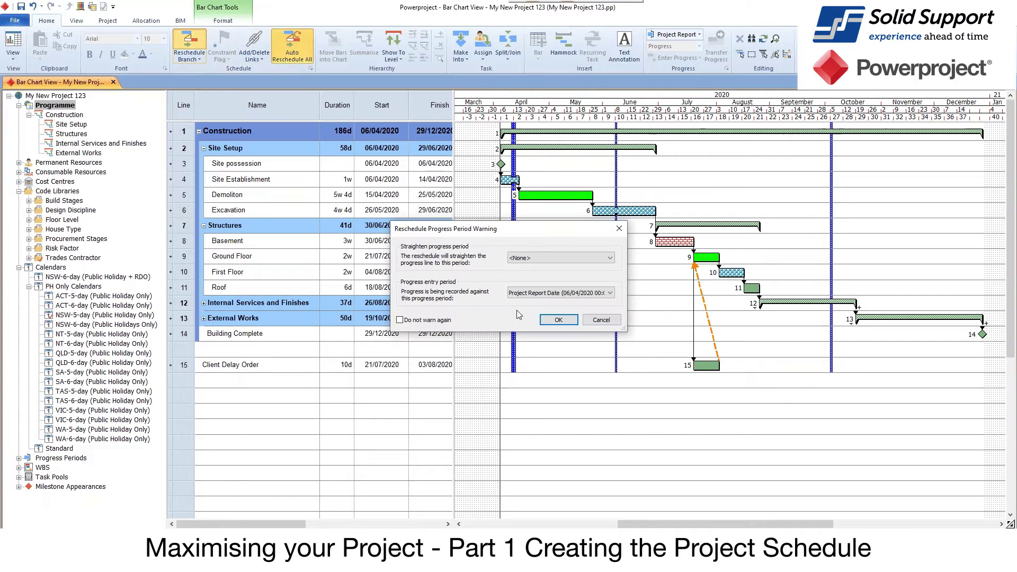
left_click(559, 322)
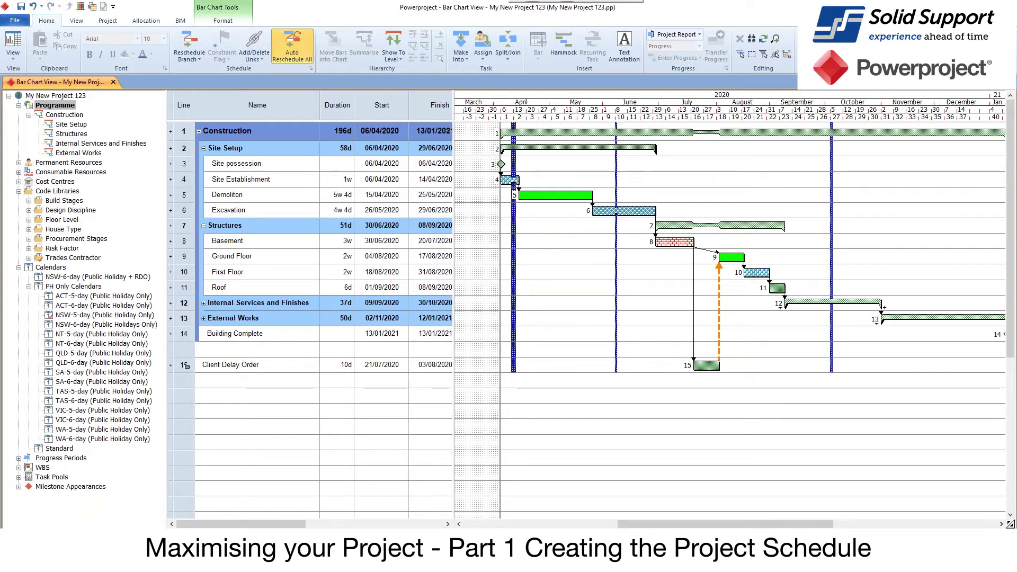
Summarise the Client Delay Order task under a new summary named Change Order #12345.
left_click(254, 364)
left_click(364, 47)
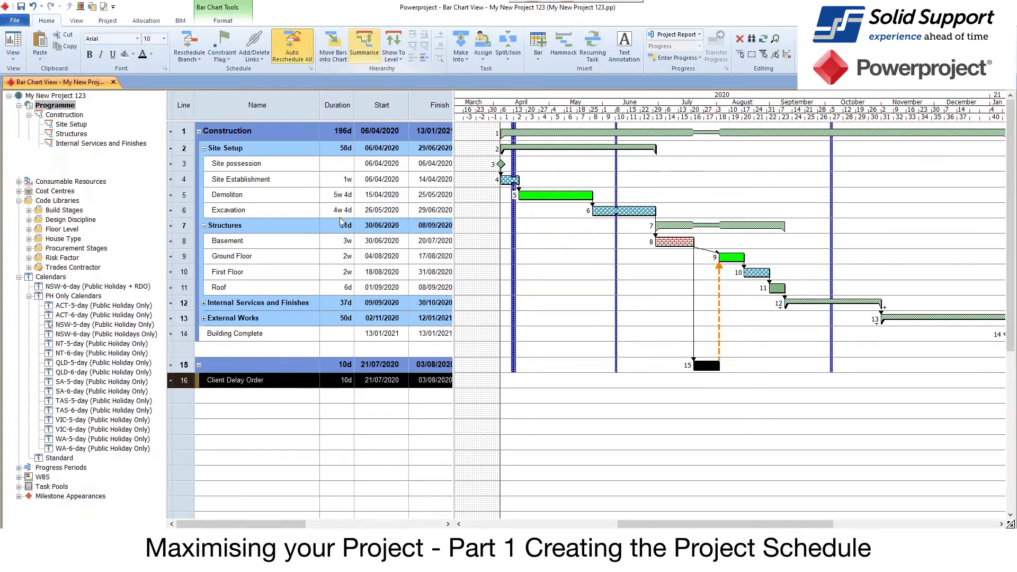
left_click(241, 366)
type("Change Order #12")
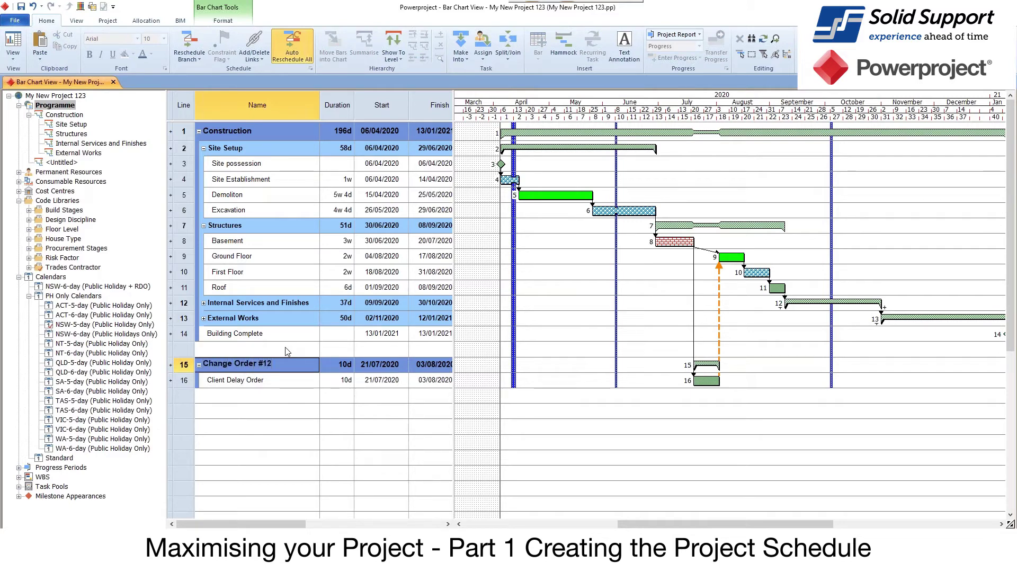
type("345")
key("Return")
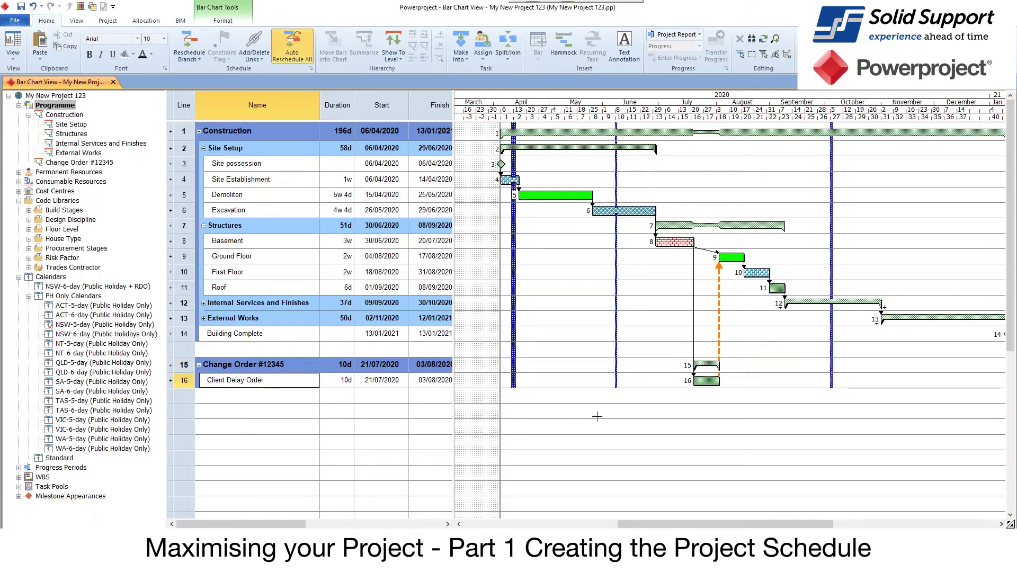
Summarise the Change Order #12345 group under a higher-level summary named Change Orders.
left_click(184, 365)
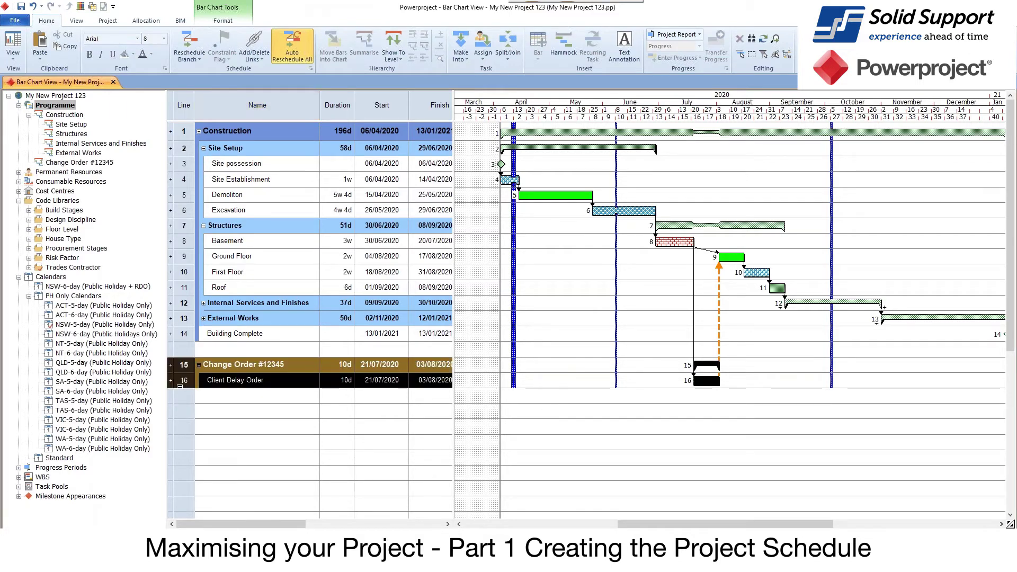
left_click(364, 45)
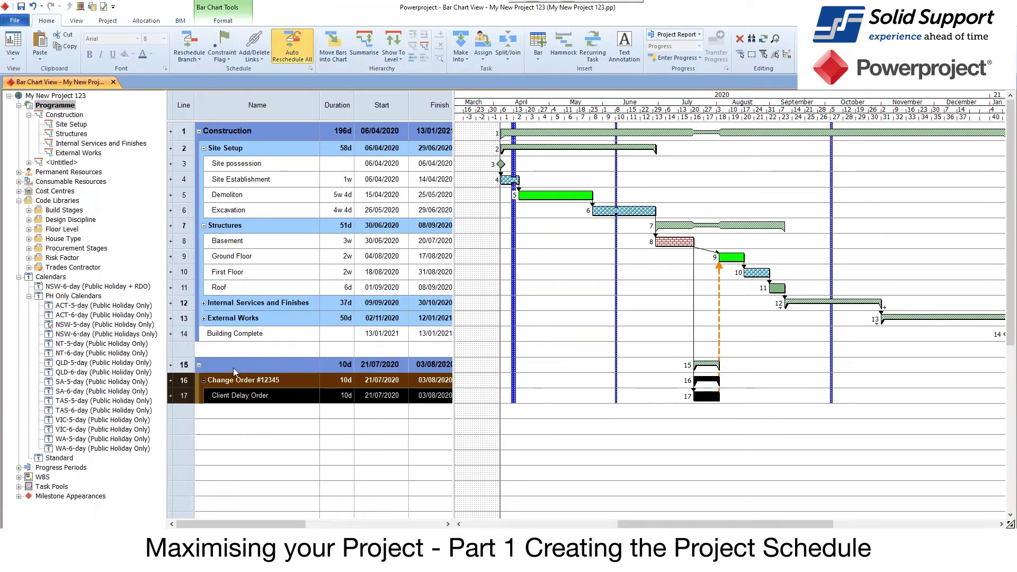
left_click(233, 368)
type("Change Or")
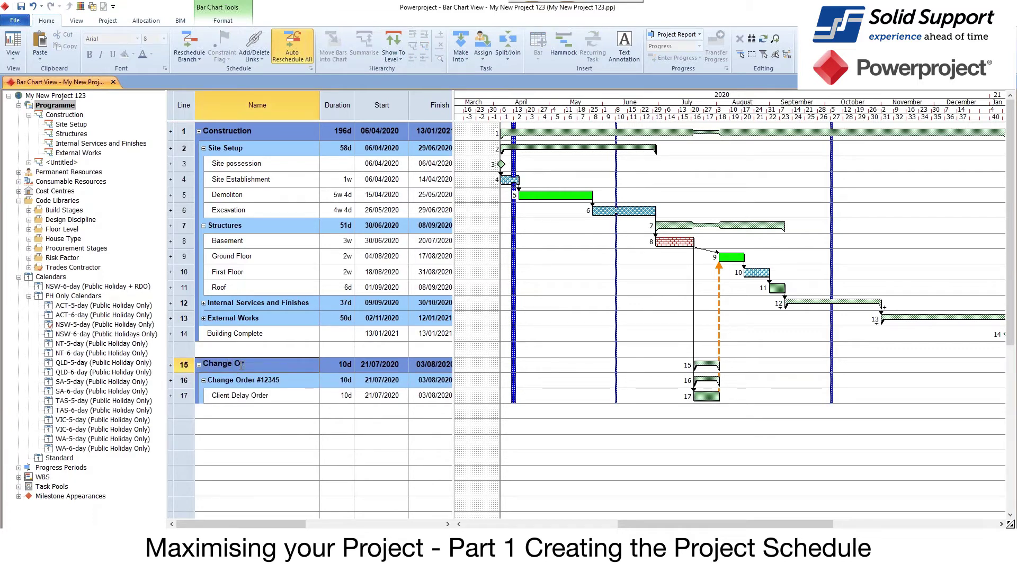
type("ders")
key("Return")
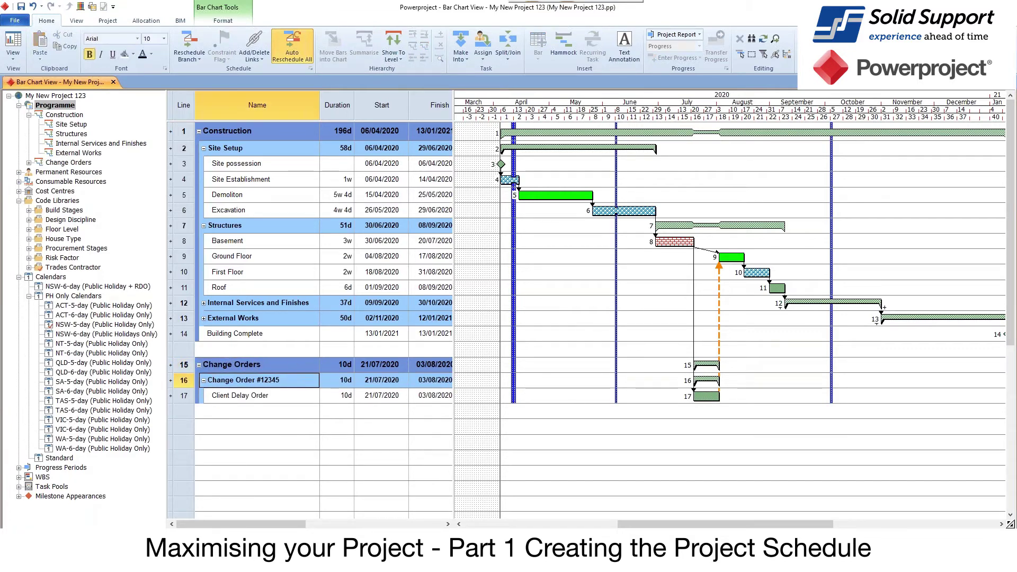
Expand Change Orders in the project tree, then delete that whole group and the blank row above it from the bar chart.
left_click(29, 163)
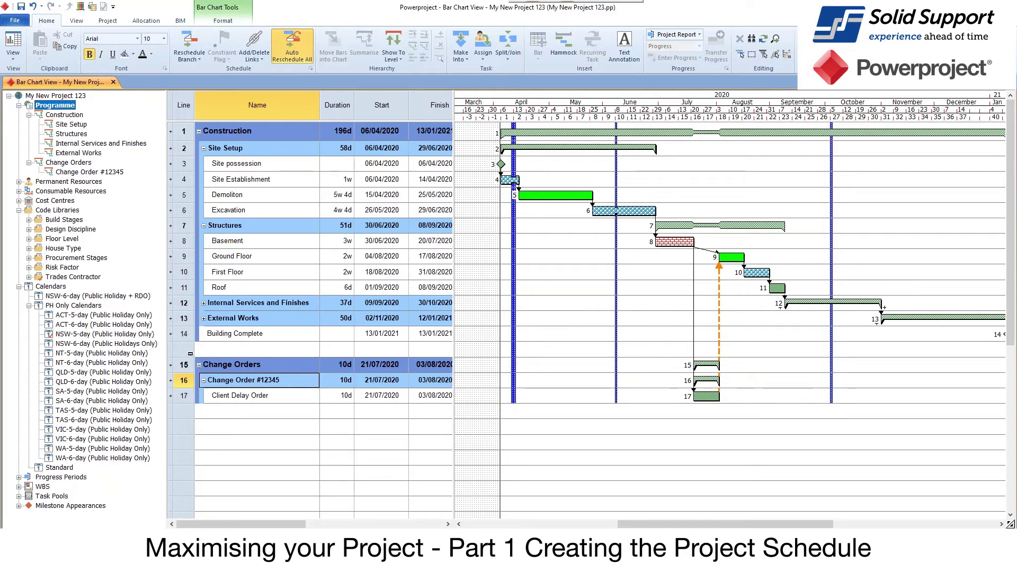
left_click_drag(190, 353, 189, 403)
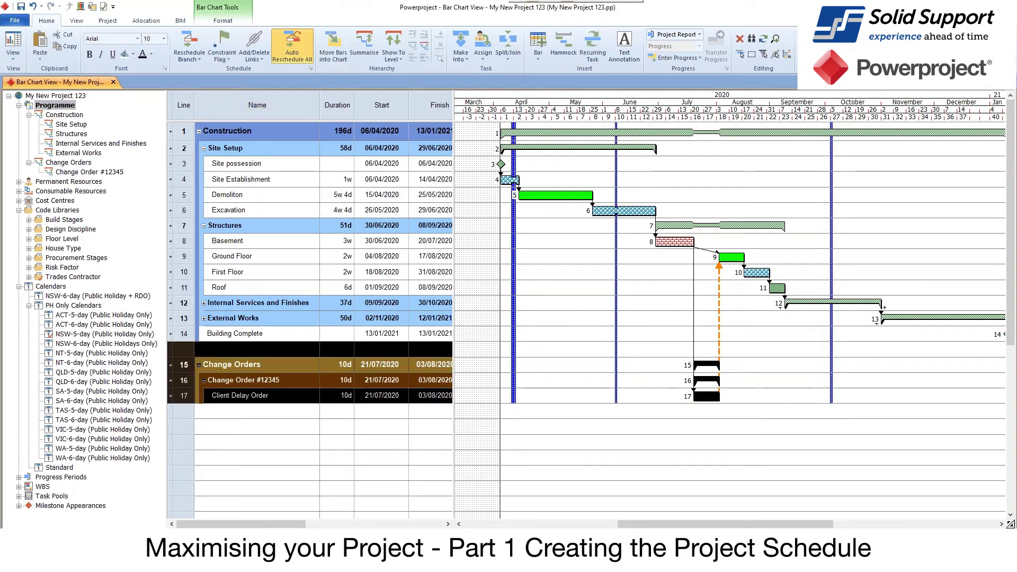
key("Delete")
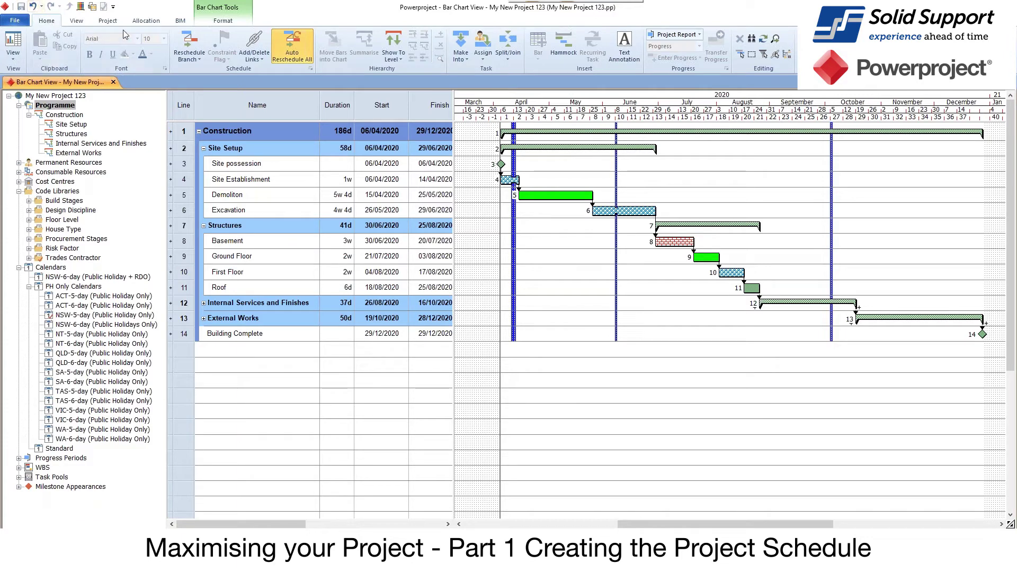
Create a new baseline named Contract with the default issue date.
left_click(107, 22)
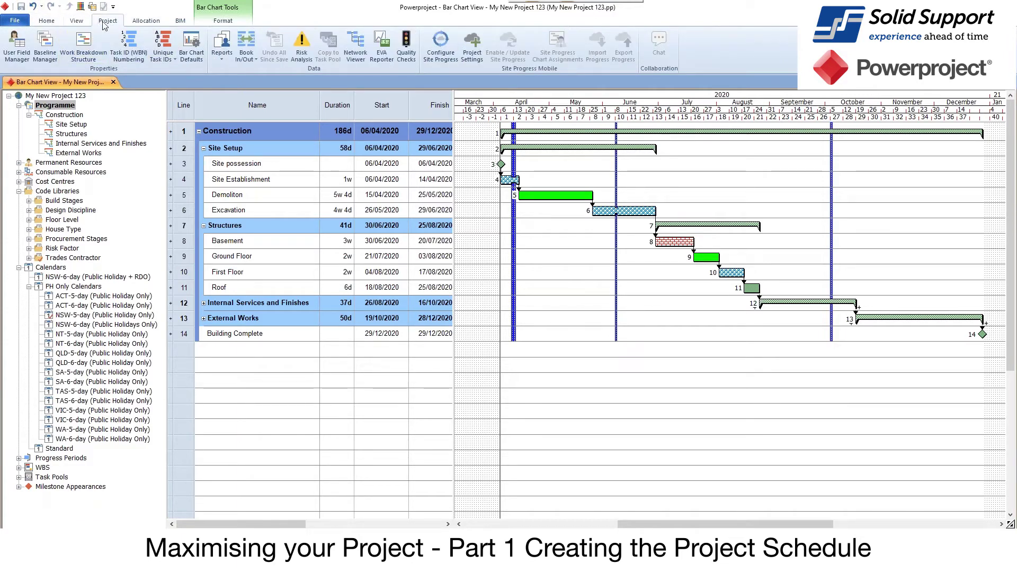
left_click(43, 55)
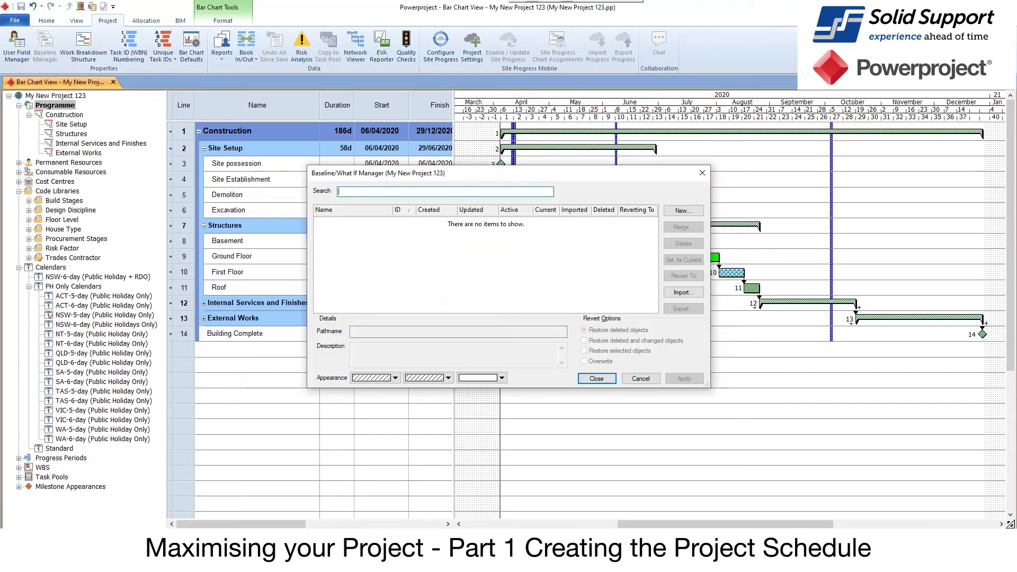
left_click_drag(474, 178, 456, 200)
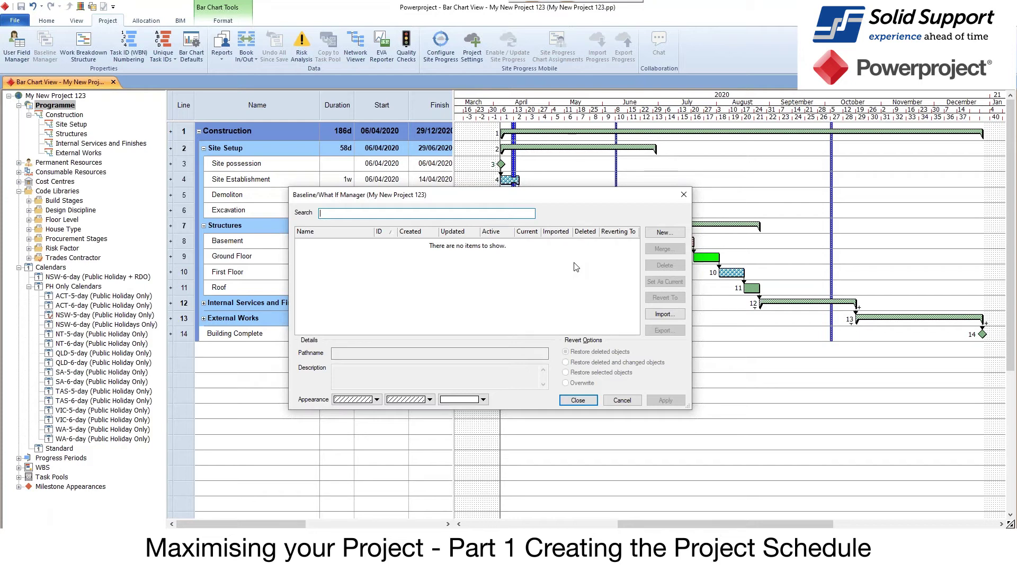
left_click(663, 232)
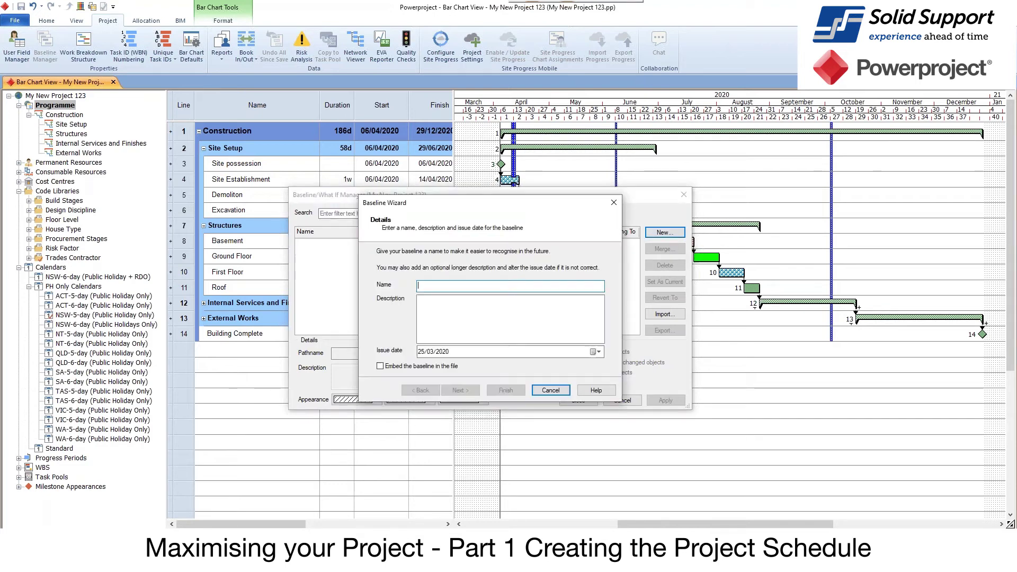
type("Cotr")
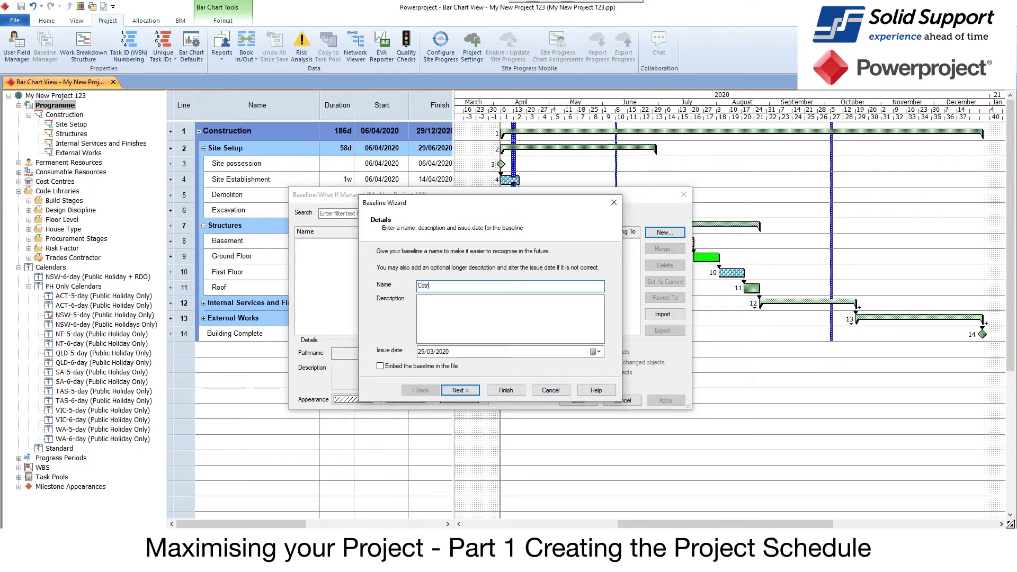
key("BackSpace")
type("tract")
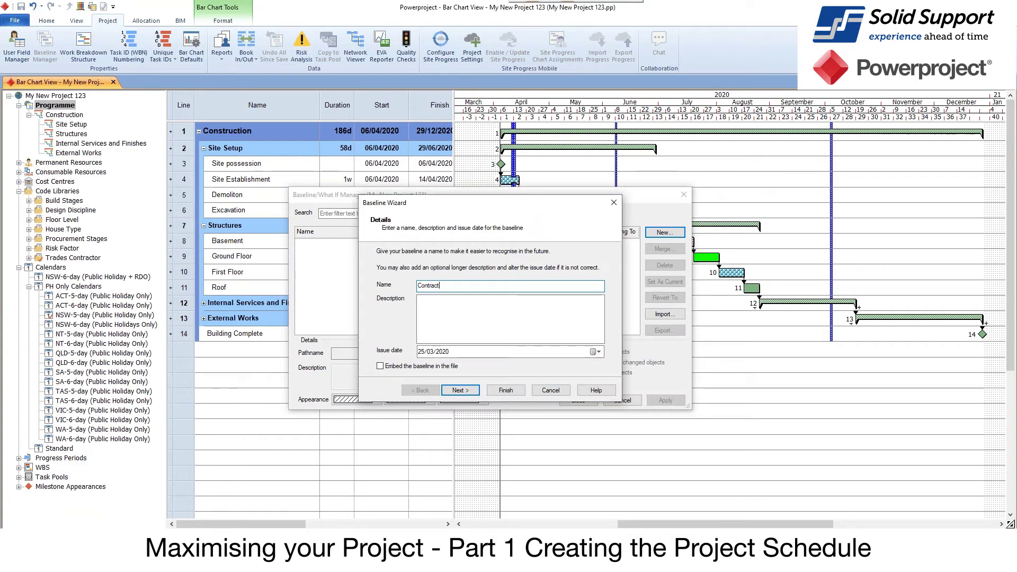
left_click(505, 391)
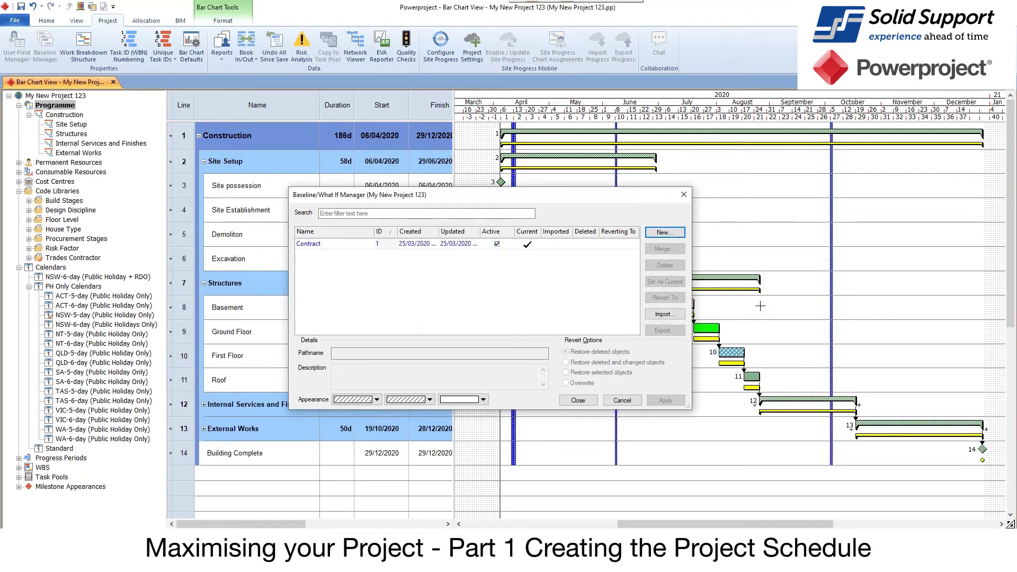
Set the Contract baseline's bar colour to orange in its appearance settings and close the baseline manager.
left_click(318, 244)
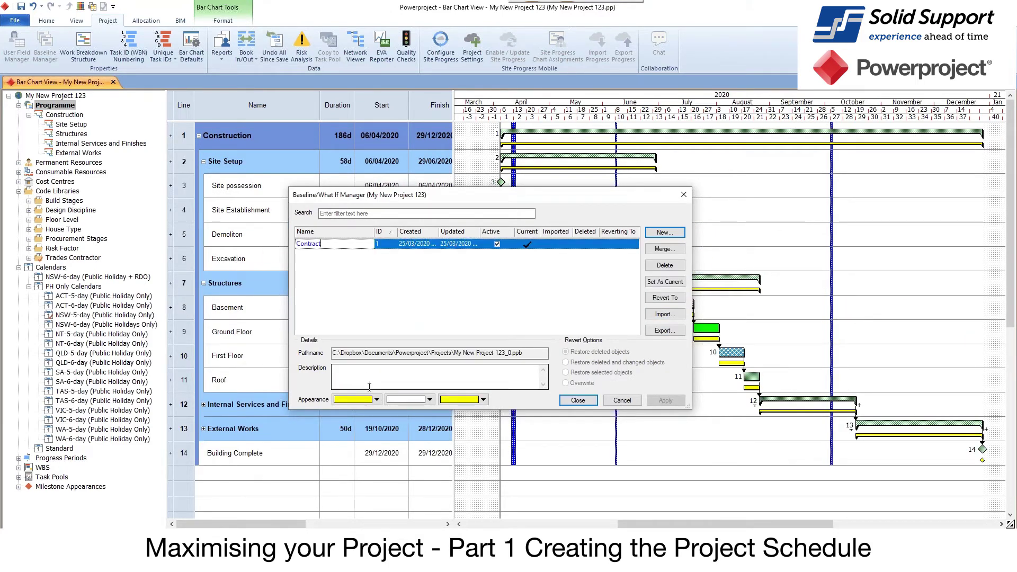
left_click(377, 402)
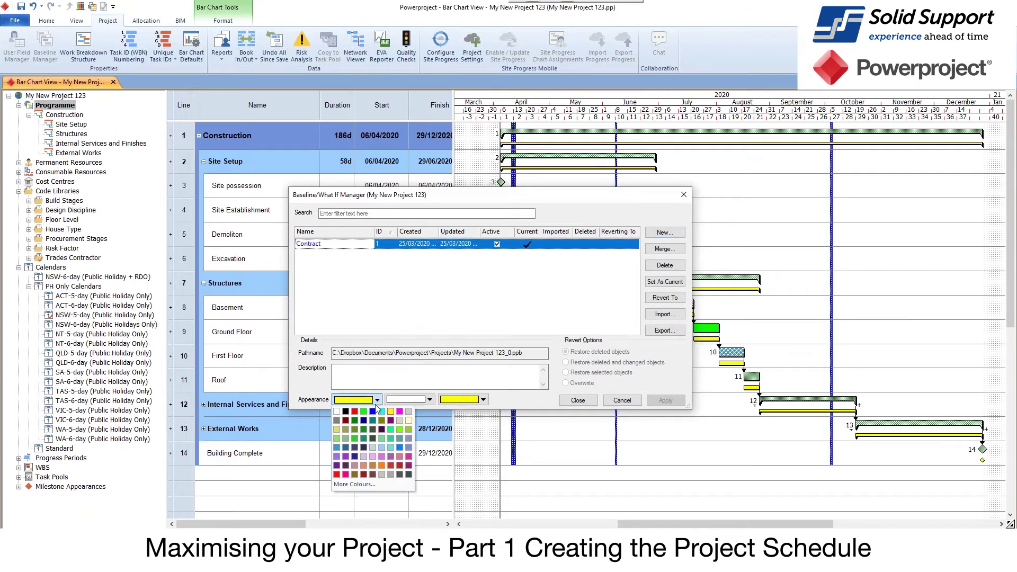
left_click(381, 466)
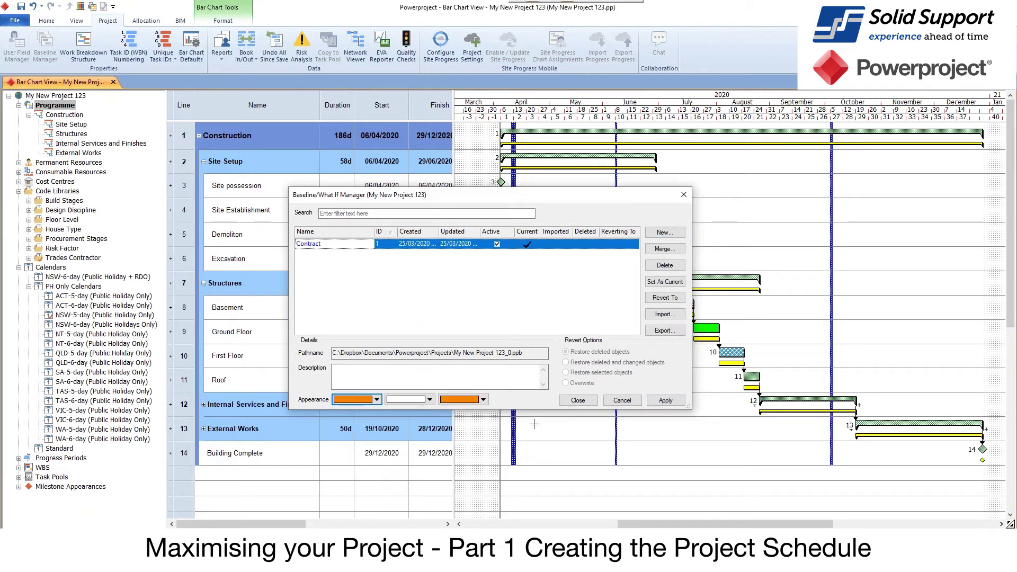
left_click(567, 404)
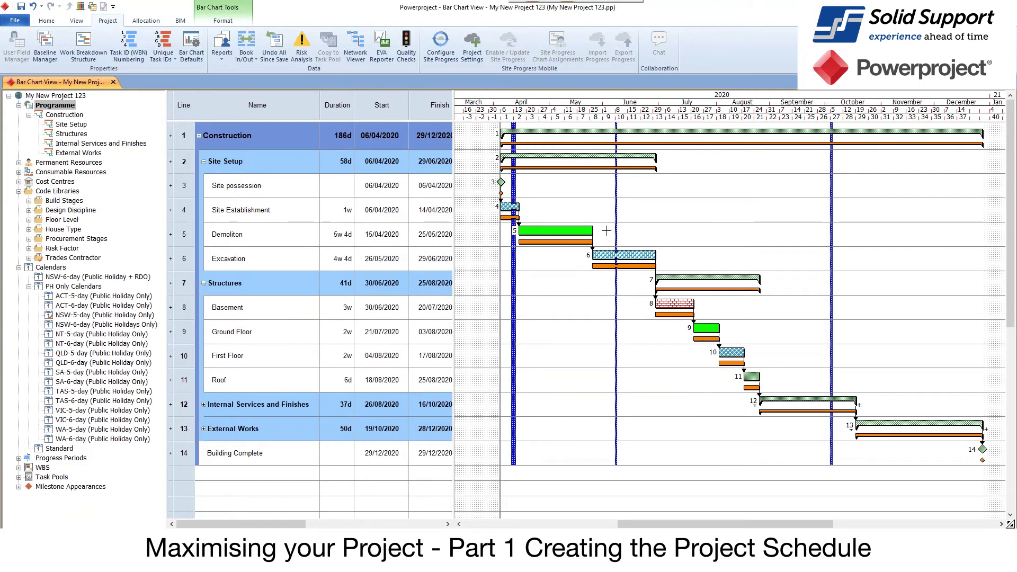
Hide the Contract baseline bars in the bar chart.
left_click(223, 21)
left_click(181, 57)
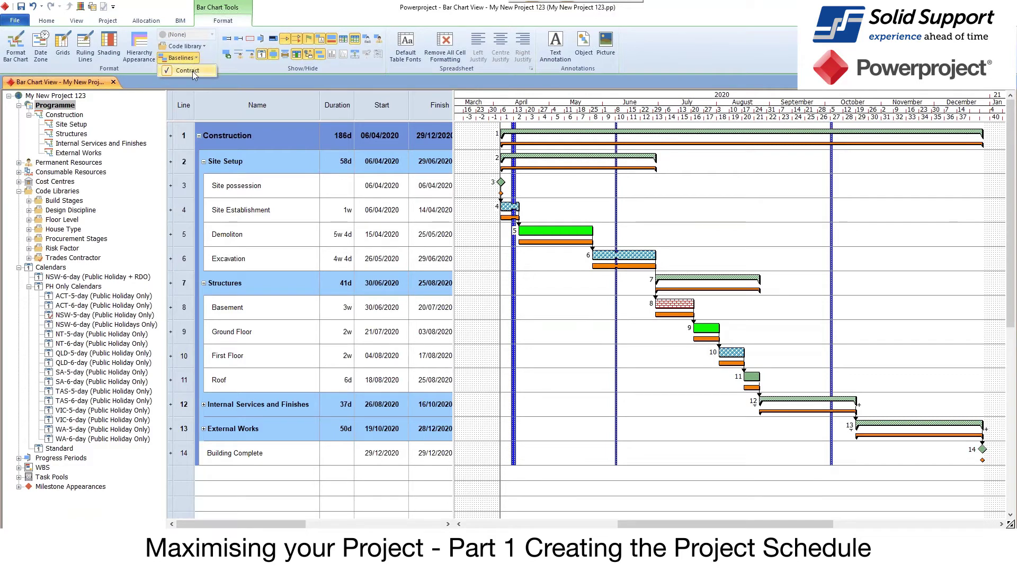
left_click(192, 71)
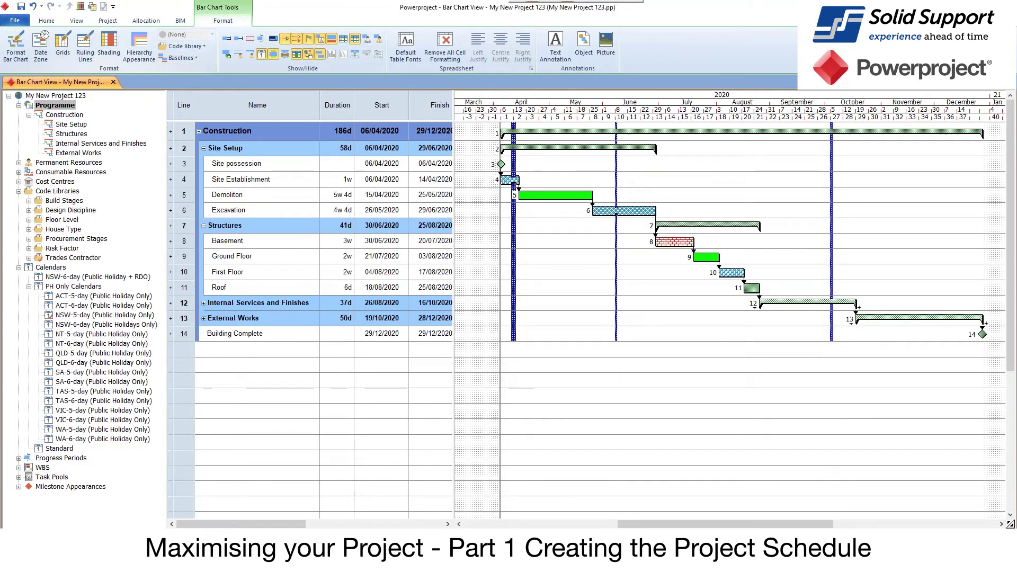
Add a second Start date column before the existing one, keeping its Live data, and widen it so the dates fit on one line.
left_click(381, 105)
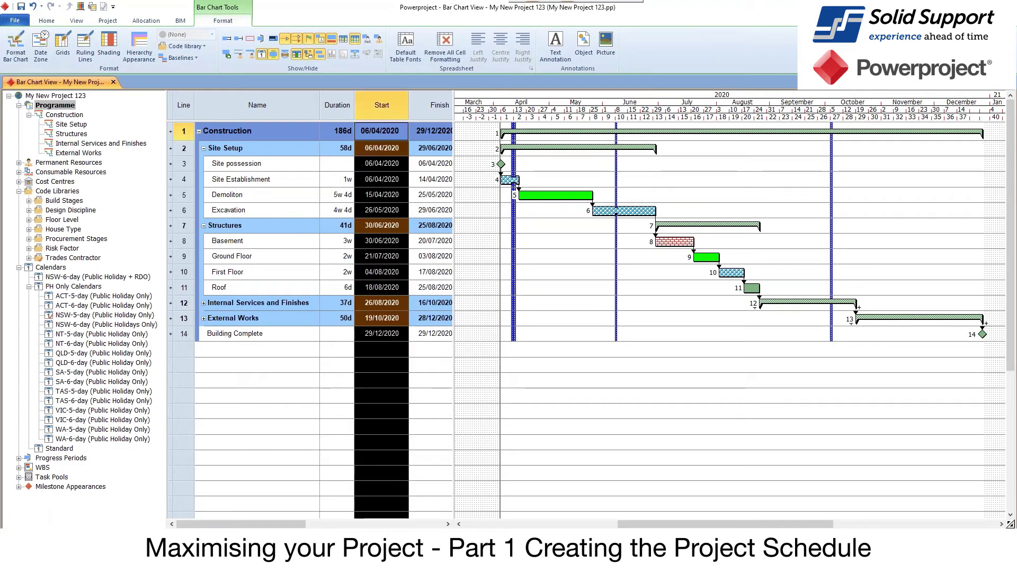
right_click(382, 105)
mouse_move(424, 207)
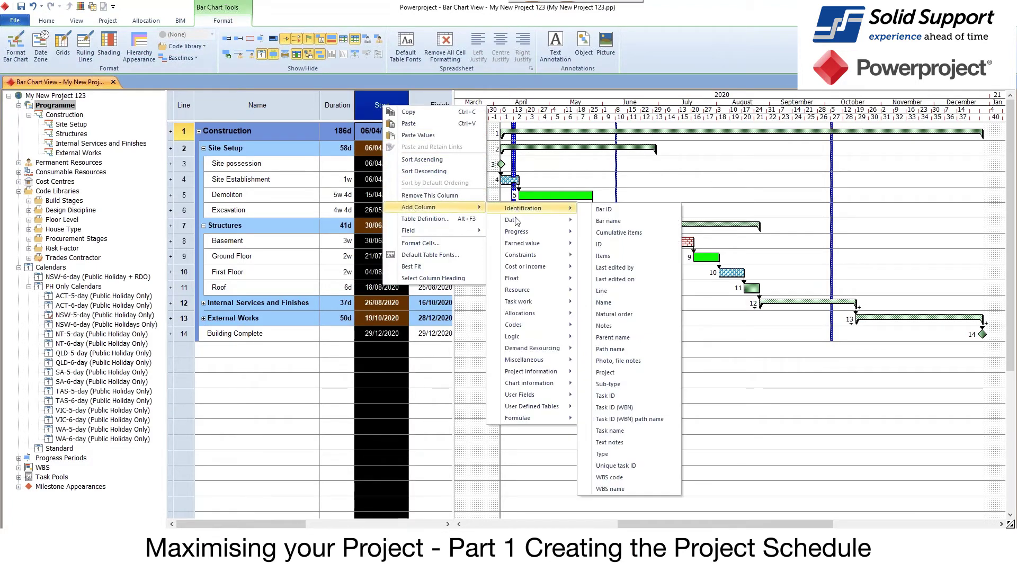
mouse_move(515, 221)
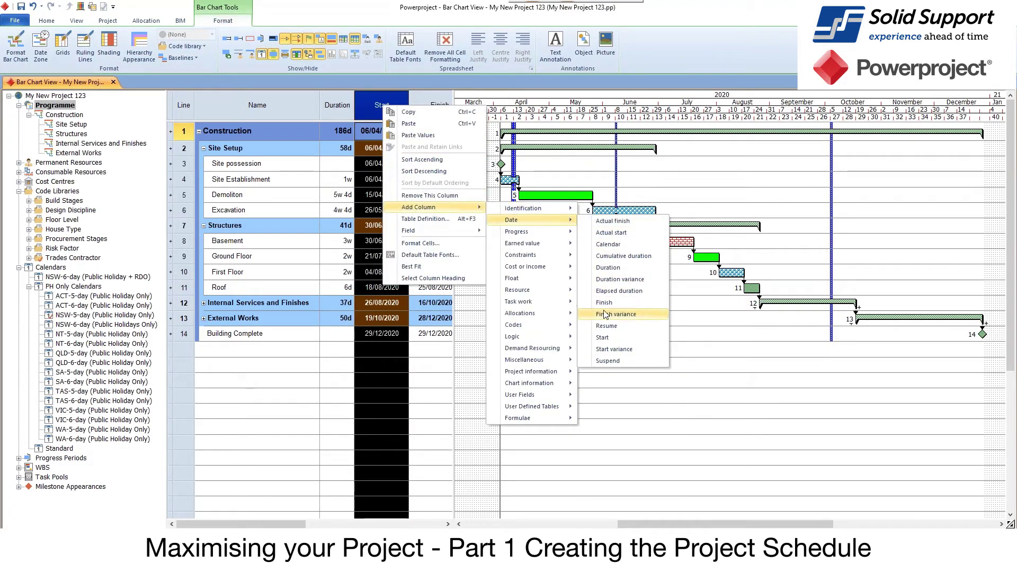
left_click(604, 337)
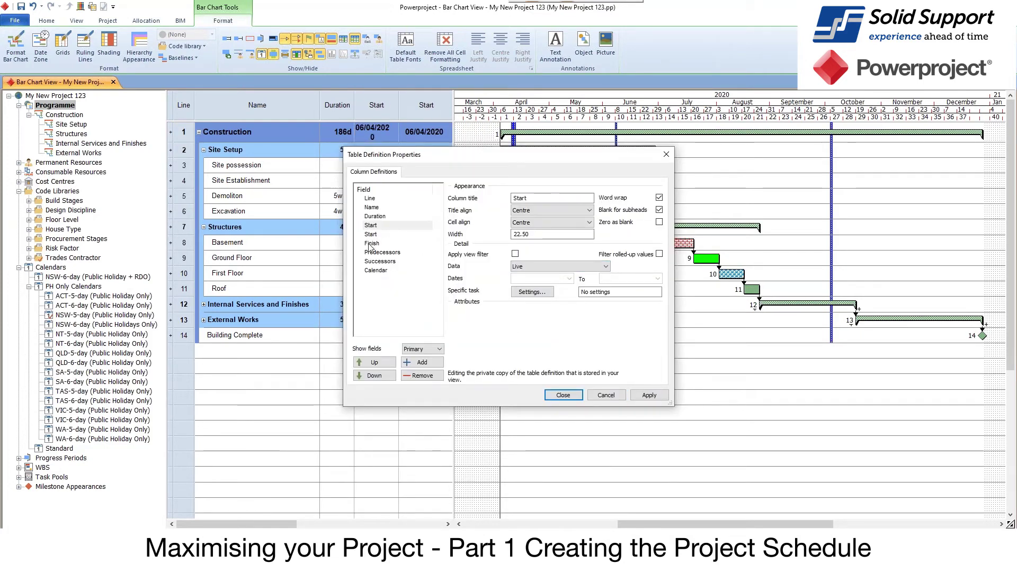
left_click(537, 268)
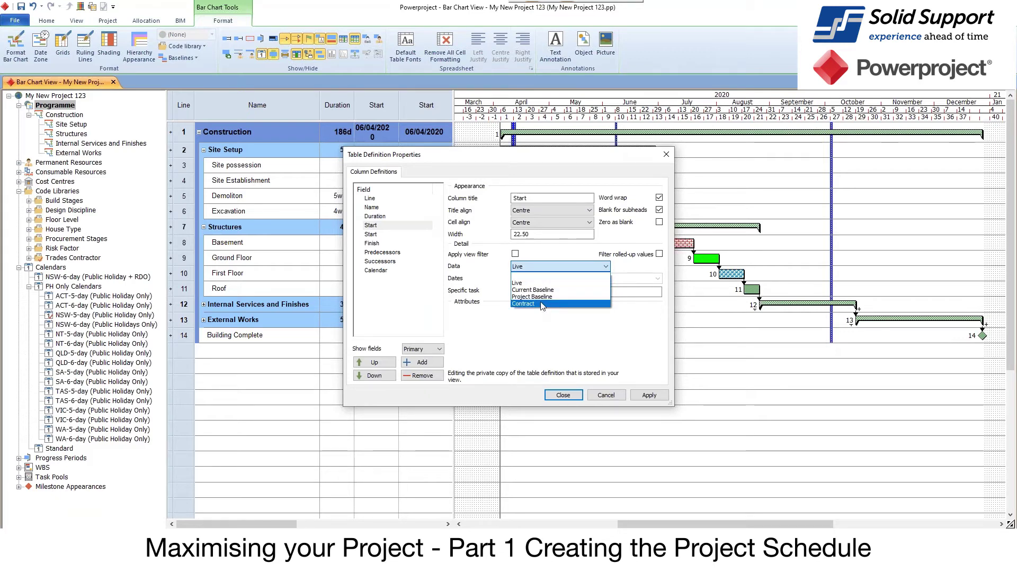
left_click(604, 397)
left_click(604, 396)
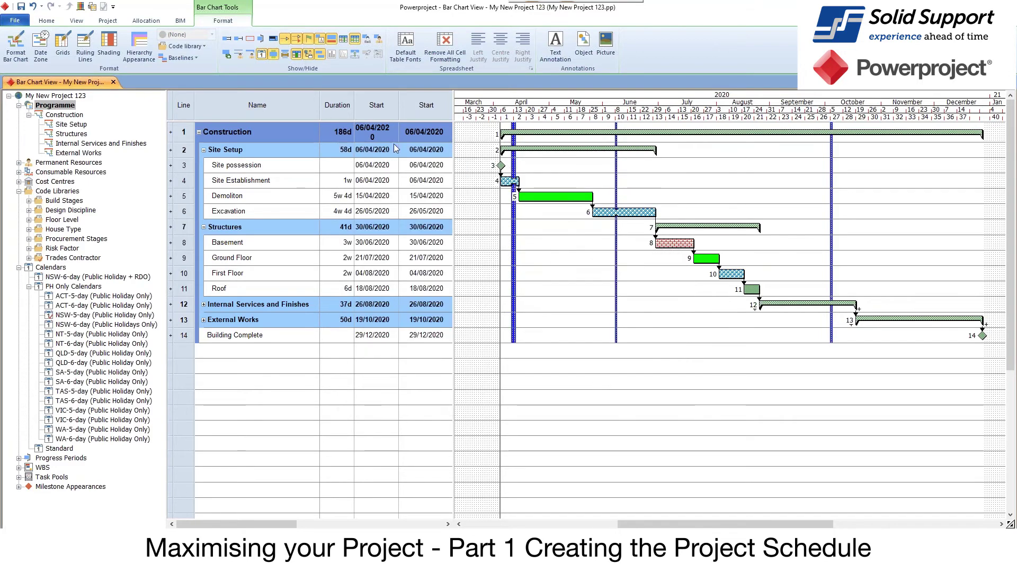
left_click_drag(398, 107, 404, 107)
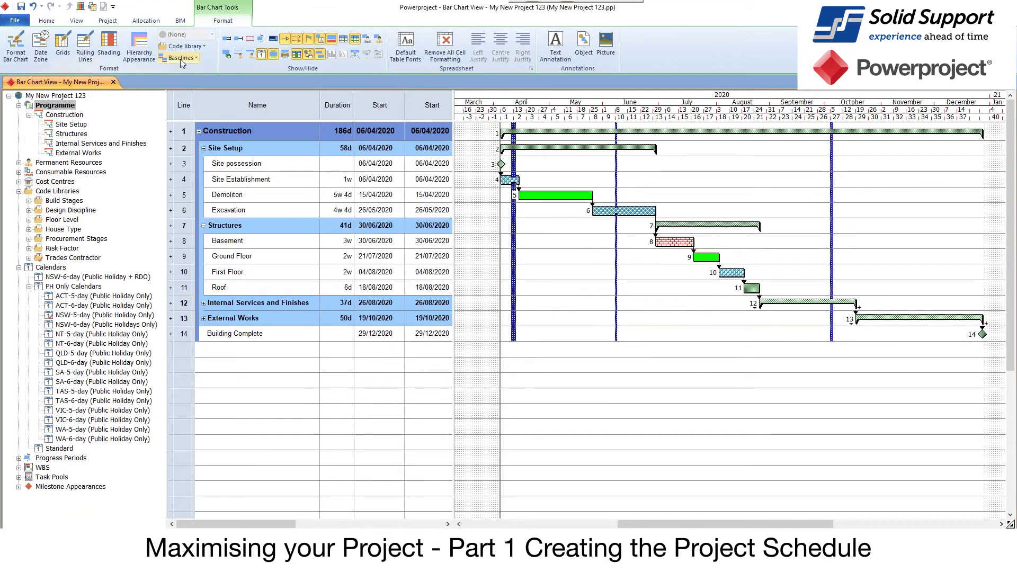
Show the Contract baseline bars again and extend the Excavation task's duration to 8w 2d.
left_click(180, 58)
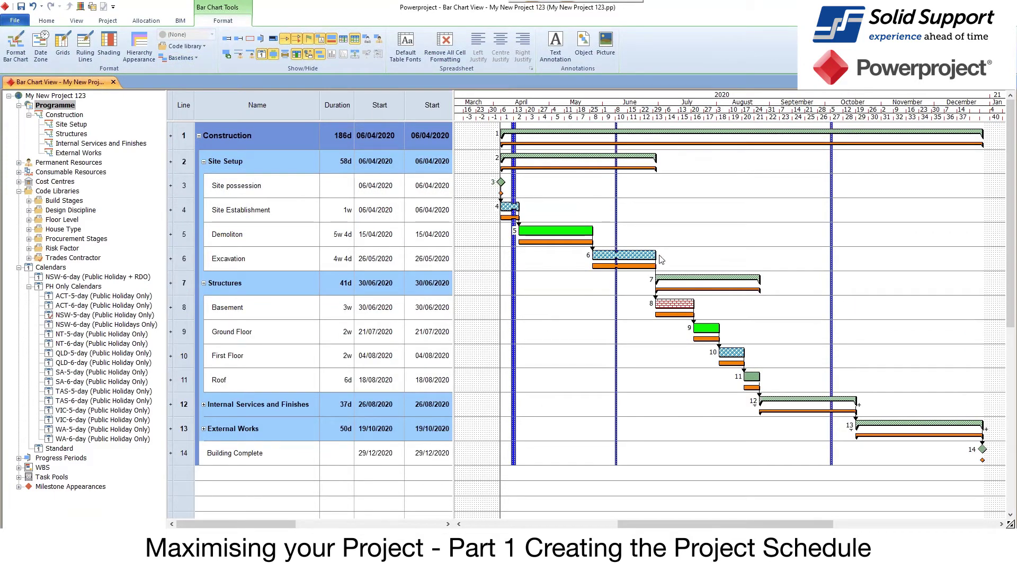
left_click_drag(657, 256, 701, 255)
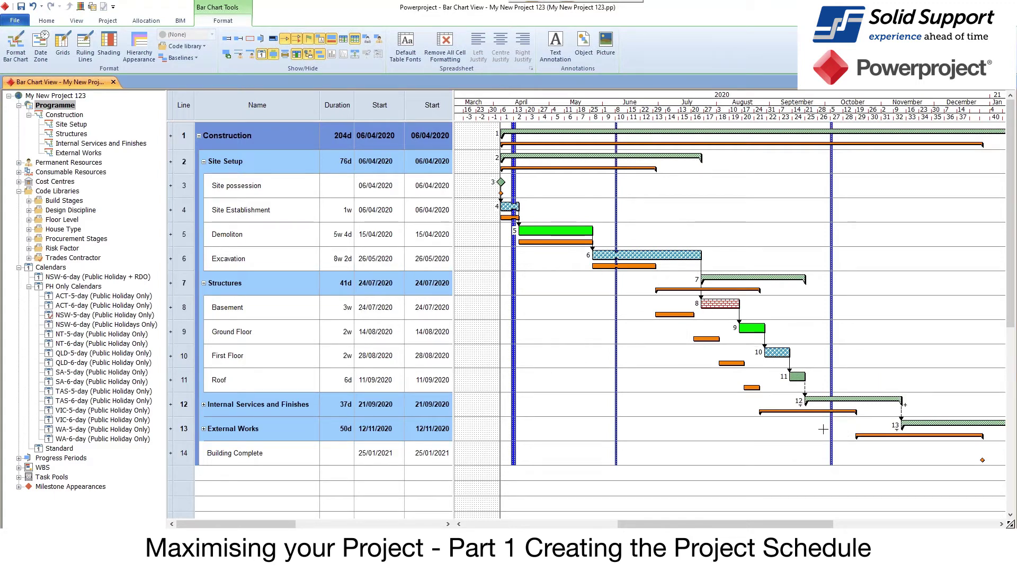
Add a Finish variance date column before the Start columns, with Current Baseline as its data source.
right_click(364, 110)
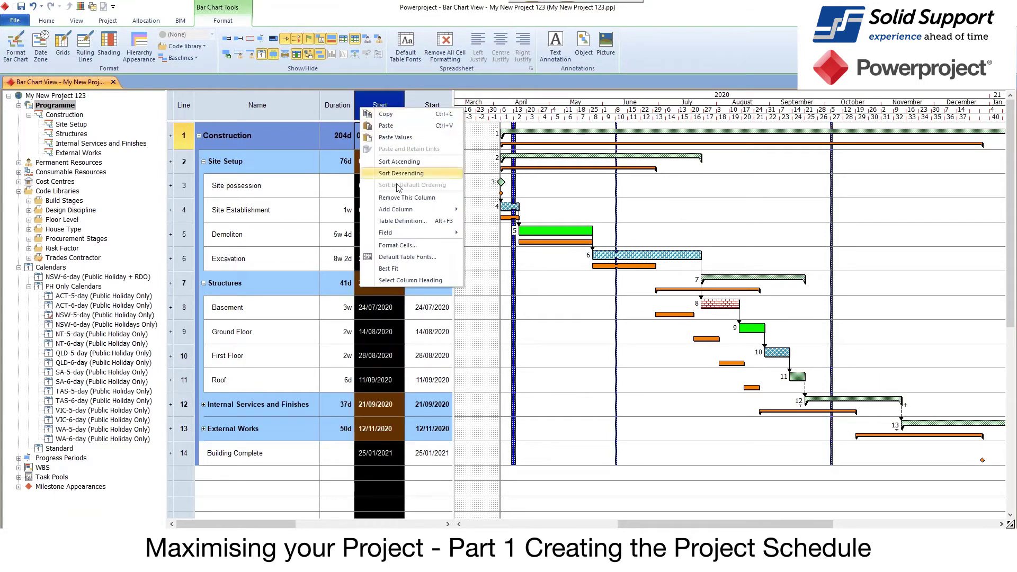
mouse_move(405, 211)
mouse_move(496, 225)
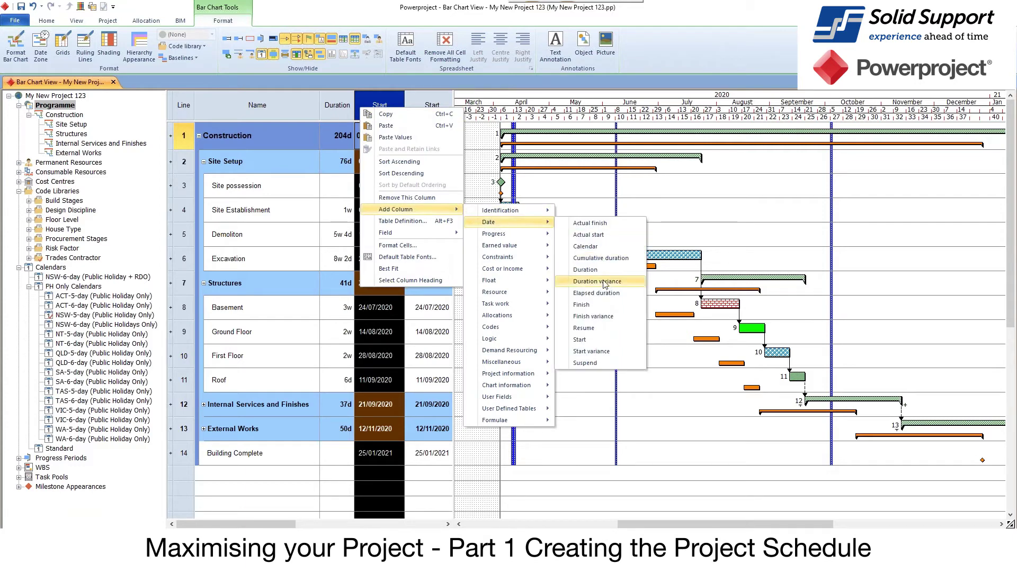
left_click(614, 317)
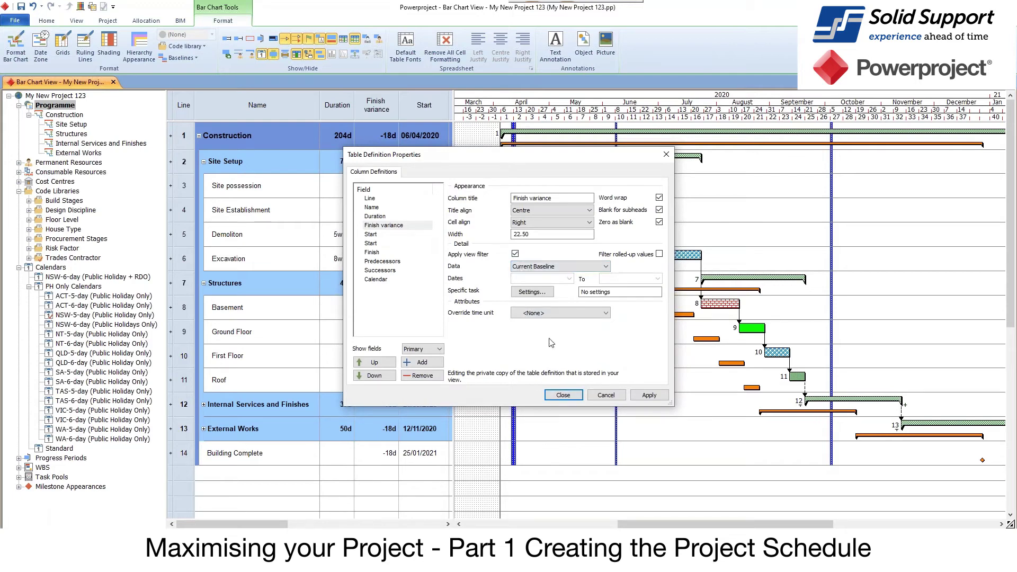
left_click(563, 395)
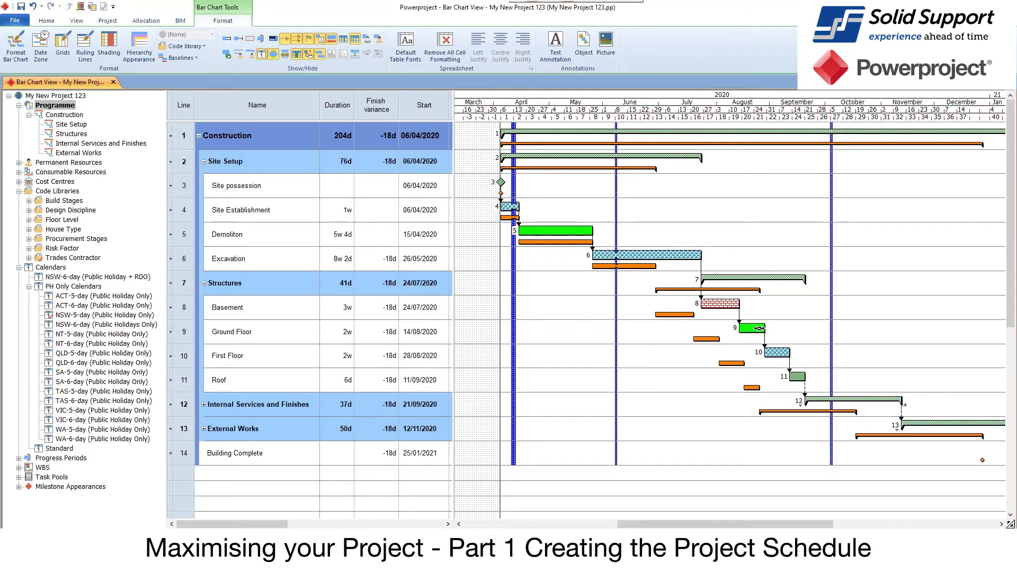
Shorten the Ground Floor task under Structures to 1w 1d and the First Floor task to 1w 2d.
left_click_drag(766, 328, 772, 361)
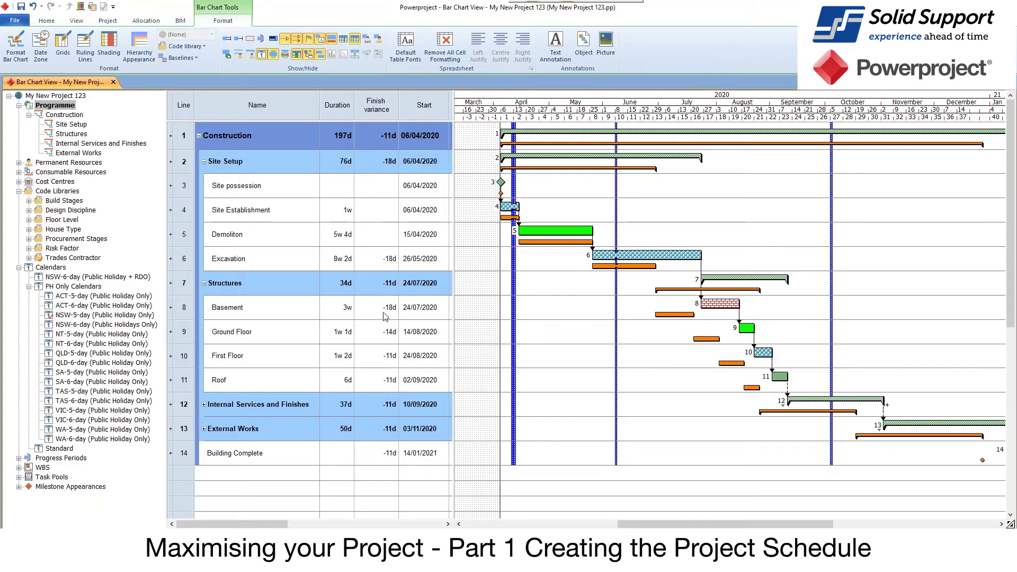
Expand the Internal Services and Finishes summary and turn off the display of the Contract baseline.
double_click(860, 401)
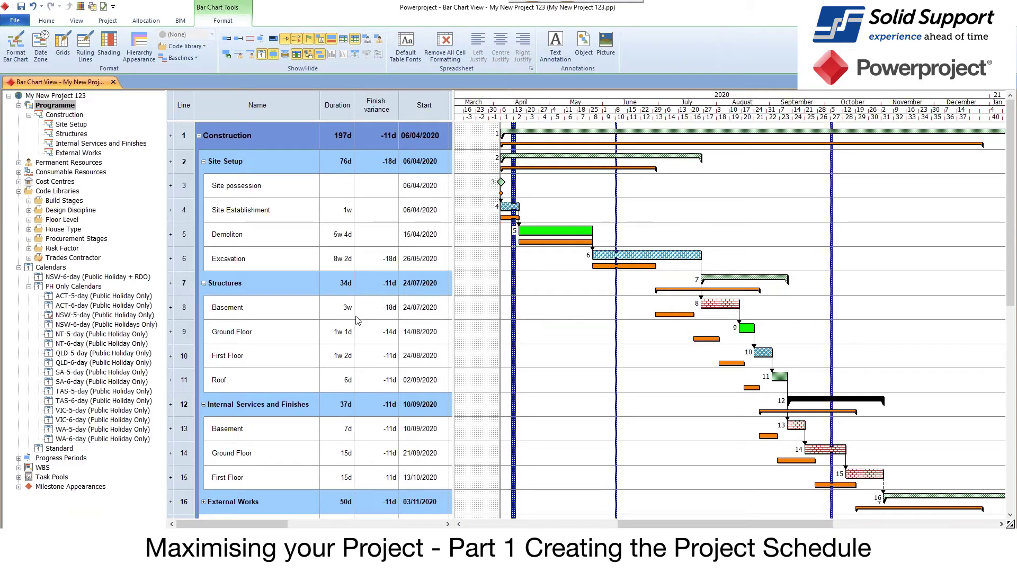
left_click(182, 59)
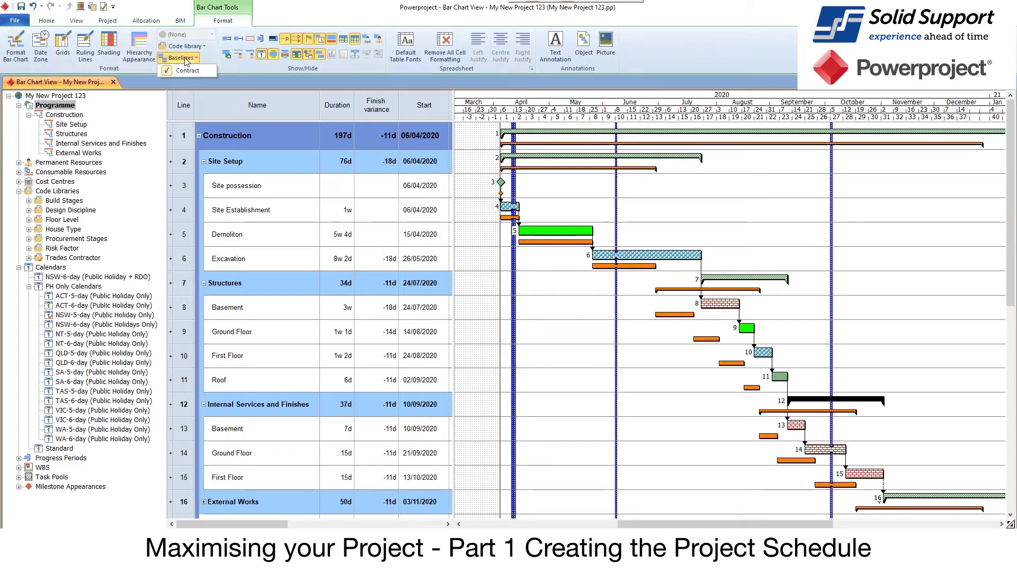
left_click(185, 70)
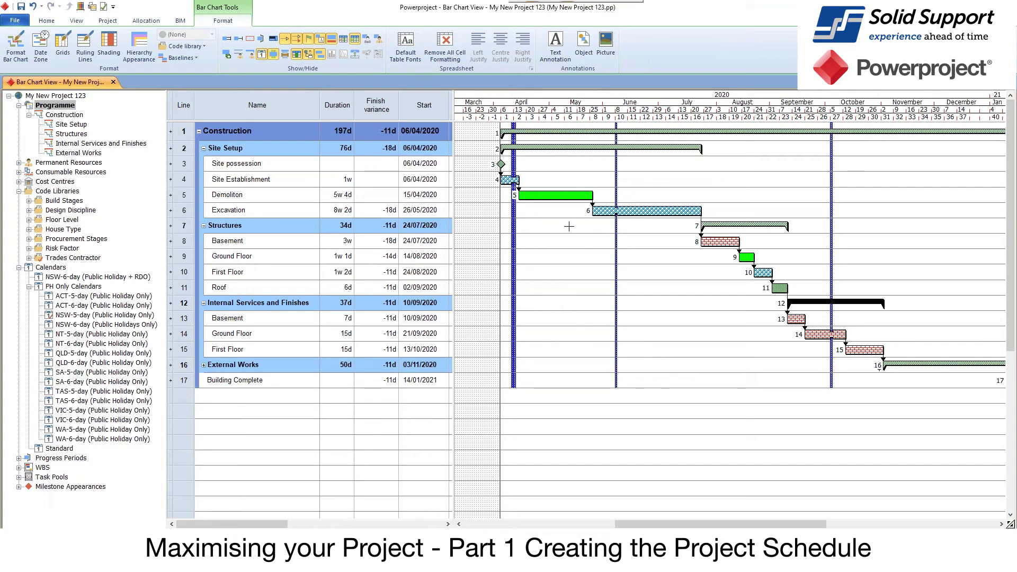
View the Site Setup chart on its own before returning to the whole Programme, and collapse Calendars in the project tree.
left_click(79, 125)
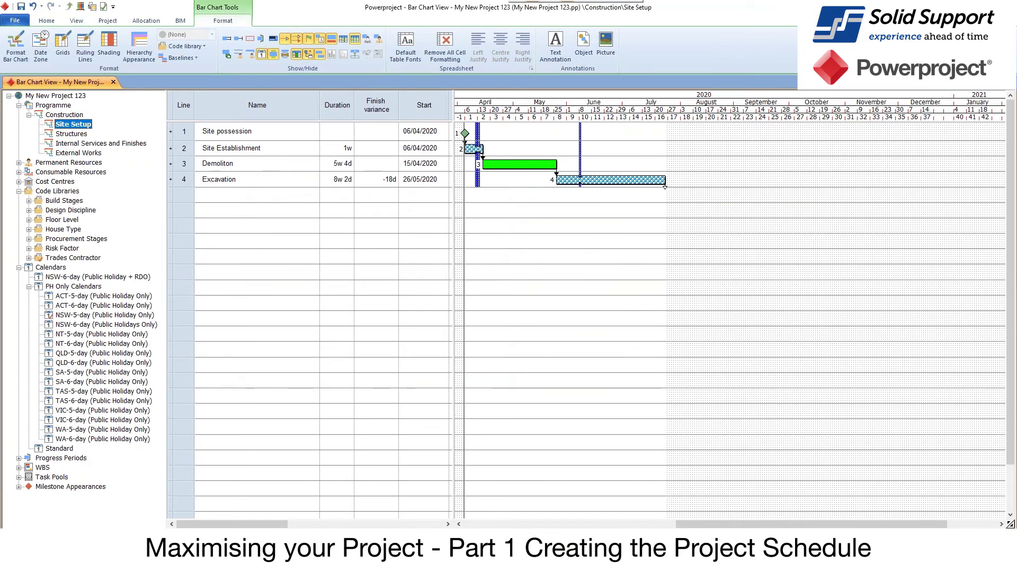
left_click(60, 106)
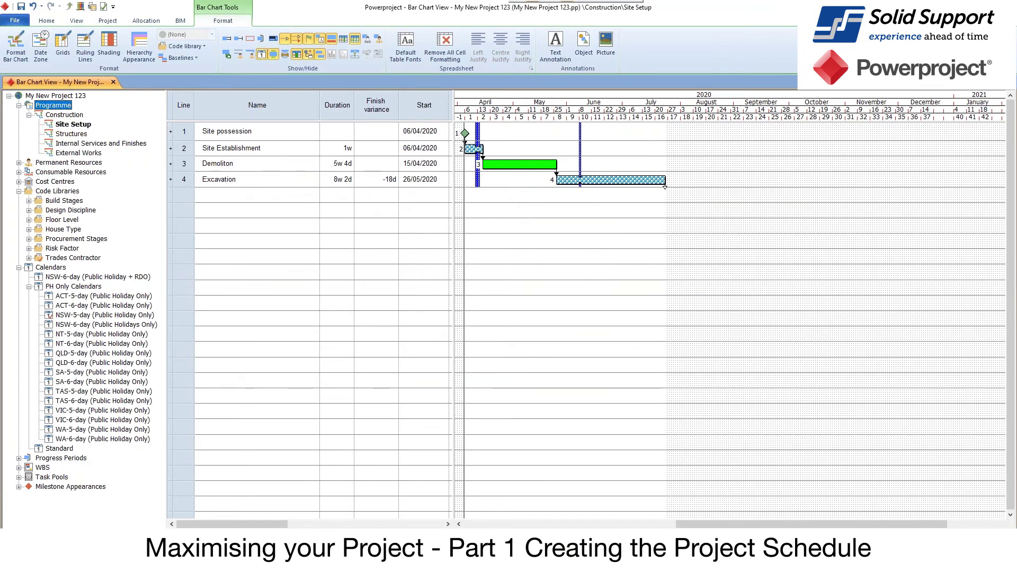
left_click(19, 268)
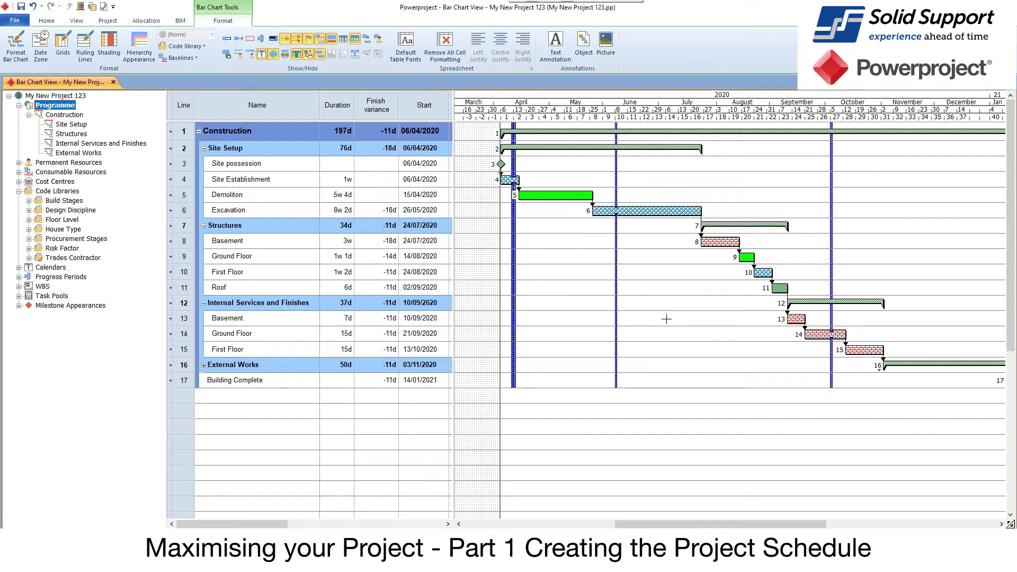
Examine the Excavation task's properties, from dates, progress and constraints to notes, costs, float, roll-ups, codes and user fields.
double_click(638, 212)
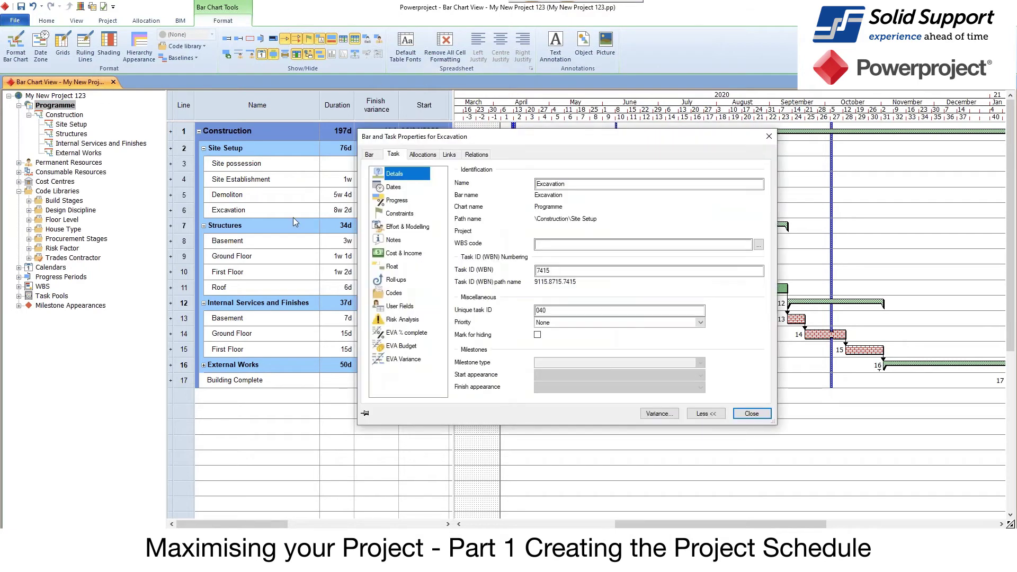
left_click(402, 190)
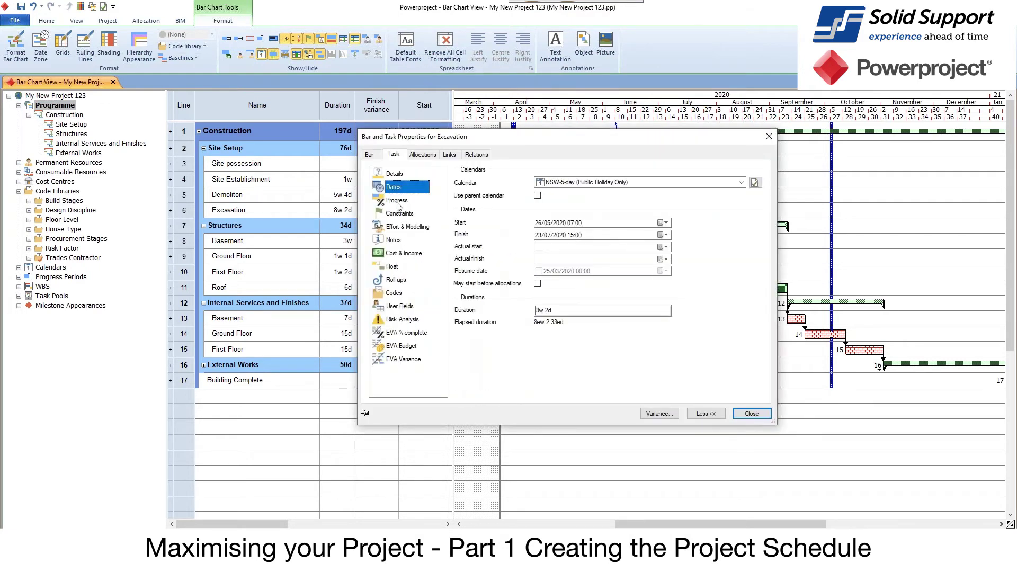
left_click(397, 201)
left_click(399, 213)
left_click(394, 227)
left_click(393, 239)
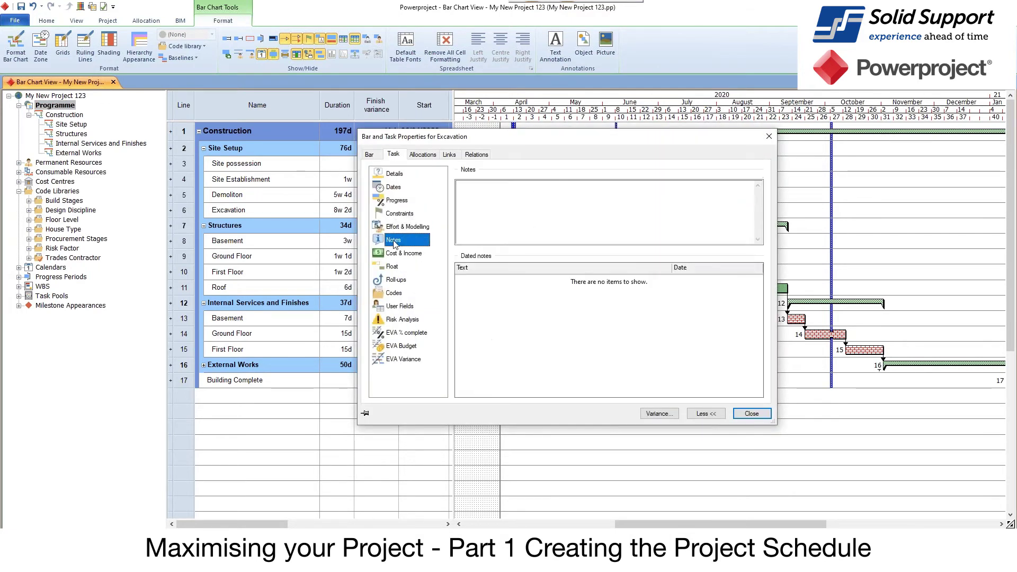
left_click(398, 253)
left_click(393, 267)
left_click(394, 281)
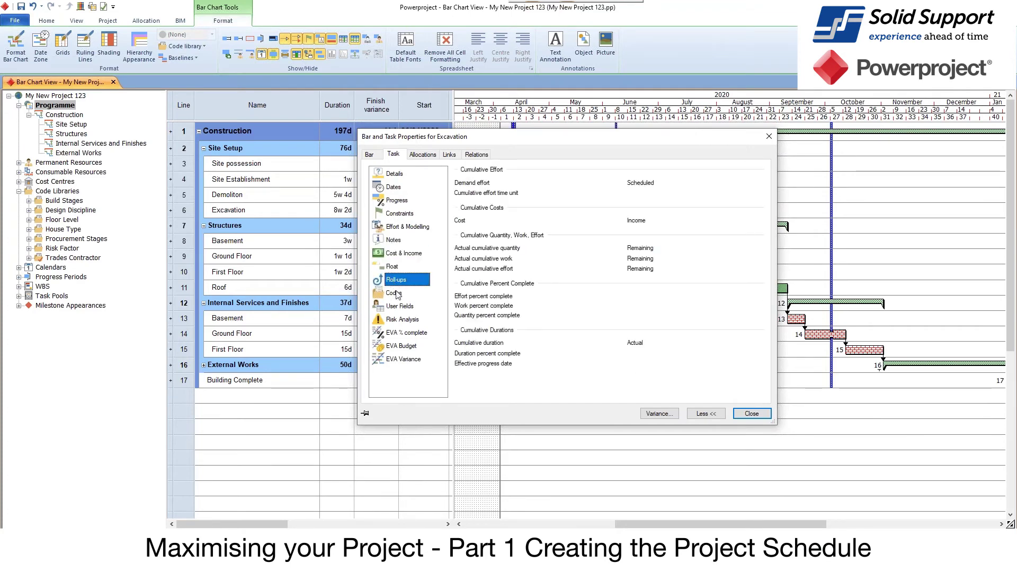
left_click(395, 293)
left_click(402, 307)
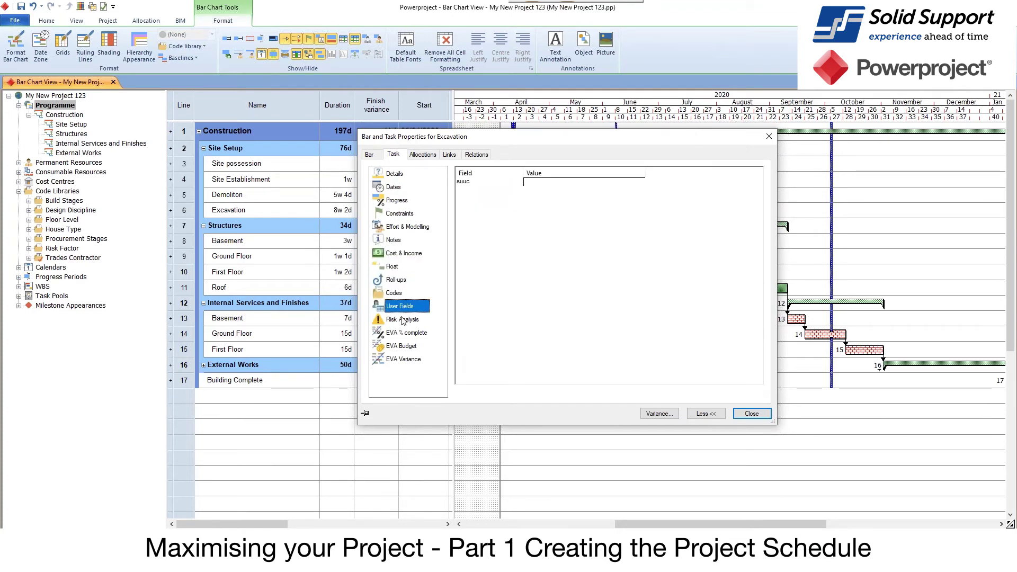
left_click(393, 188)
left_click(399, 174)
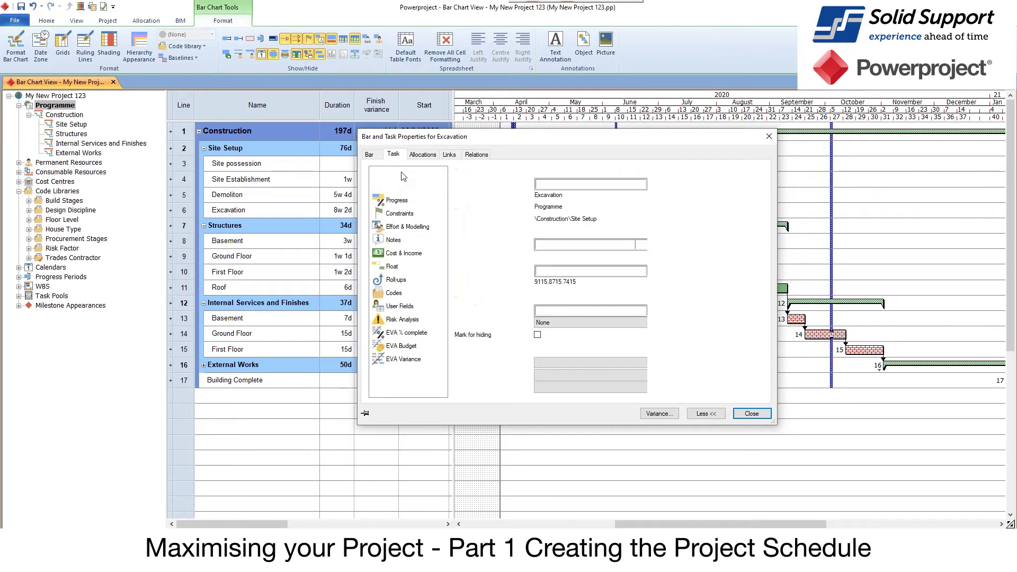
left_click(752, 414)
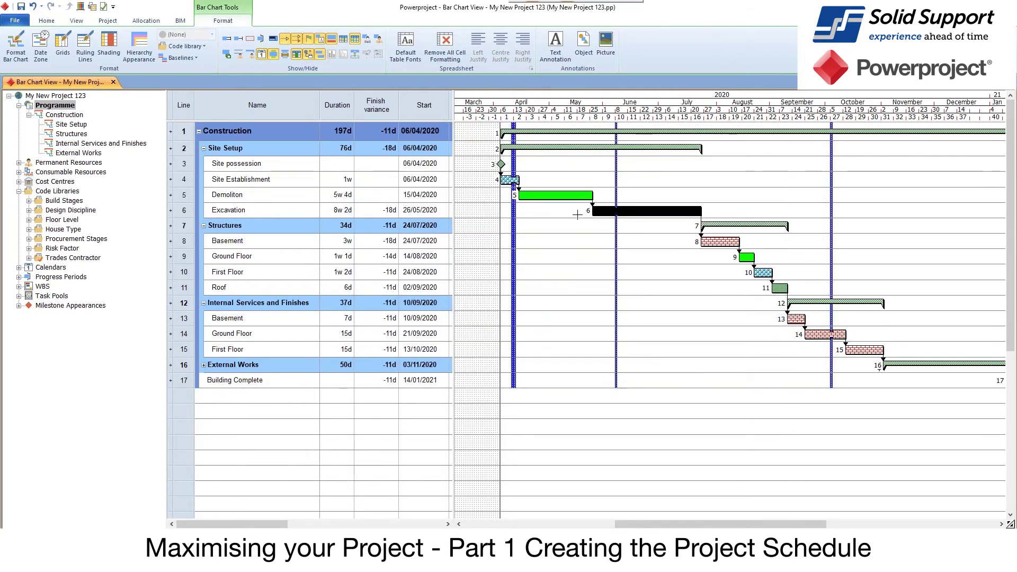
Compare the Excavation task's live bar and task values against the Contract baseline in its variance properties, and close the properties.
double_click(615, 211)
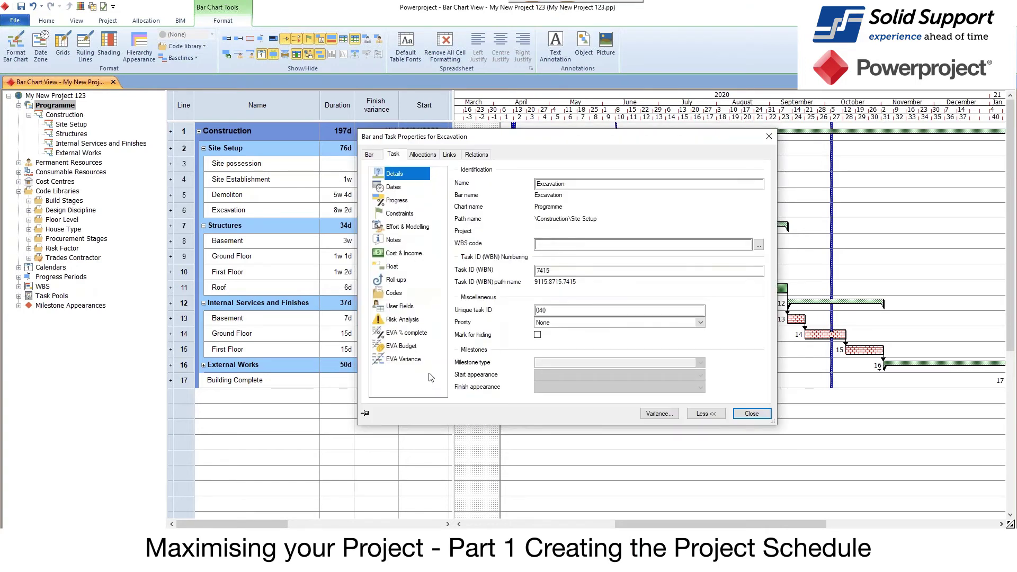
left_click(656, 414)
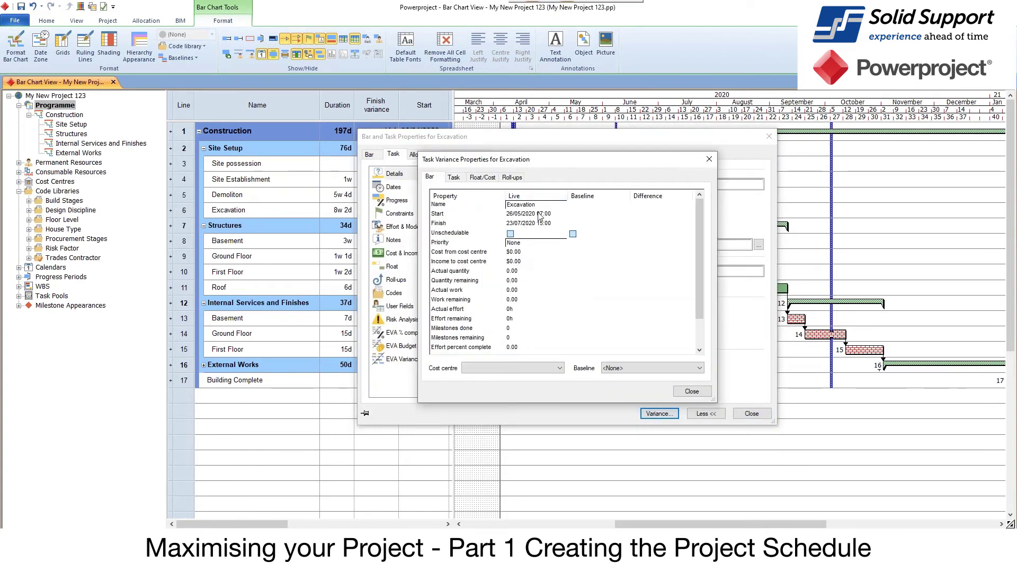
scroll(548, 286, "down", 1)
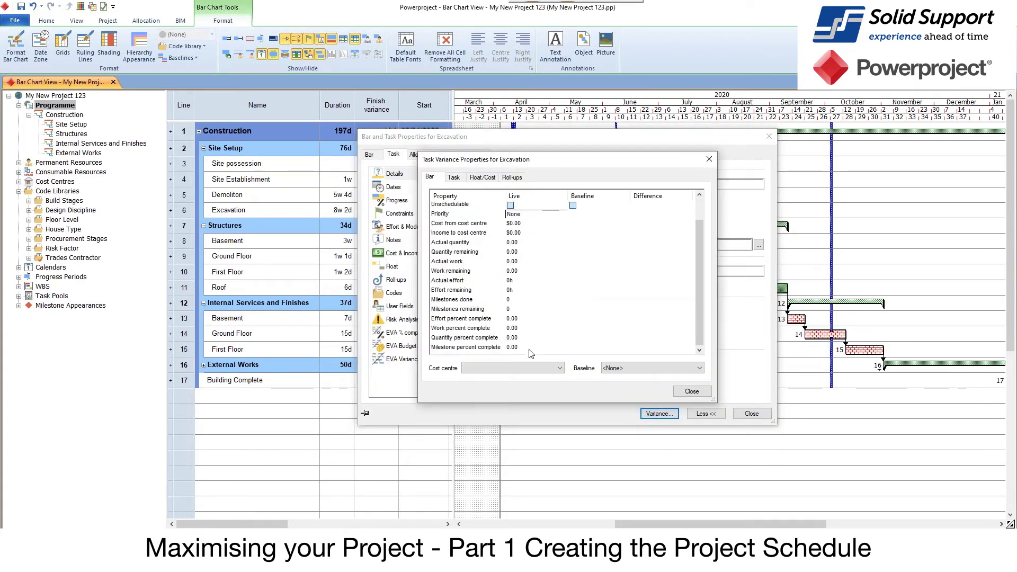
left_click(634, 366)
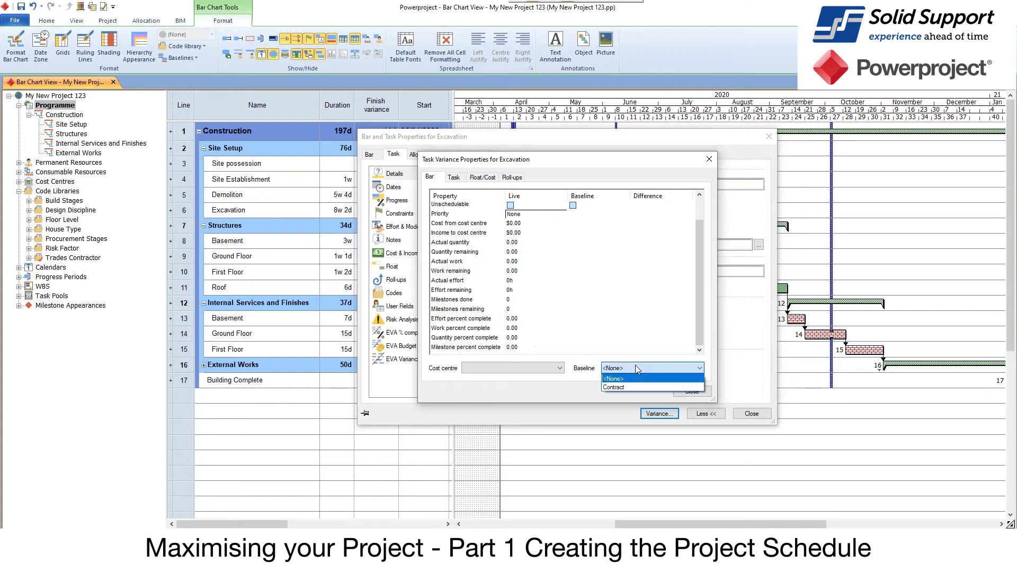
left_click(614, 387)
scroll(566, 267, "up", 1)
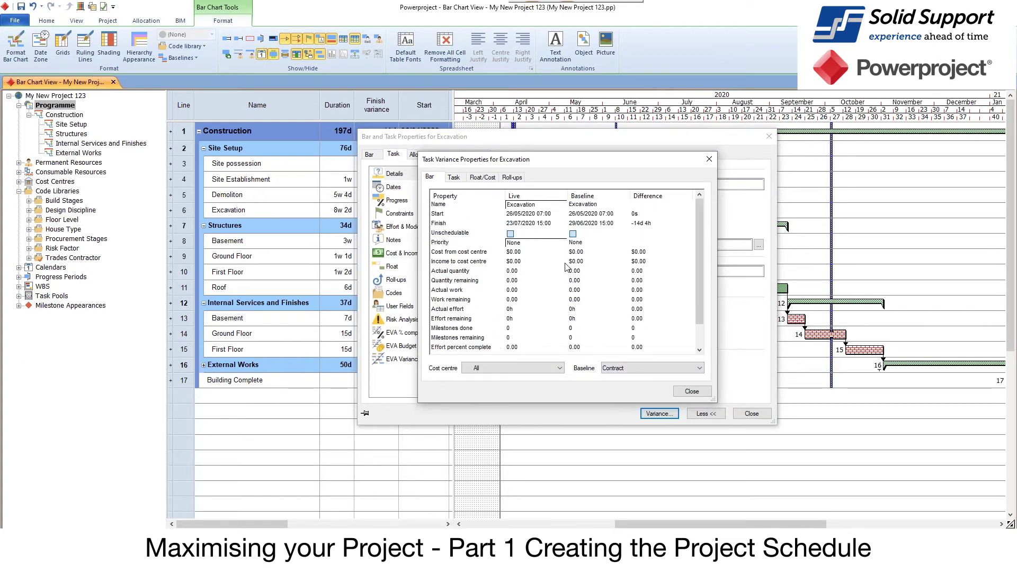
left_click(453, 177)
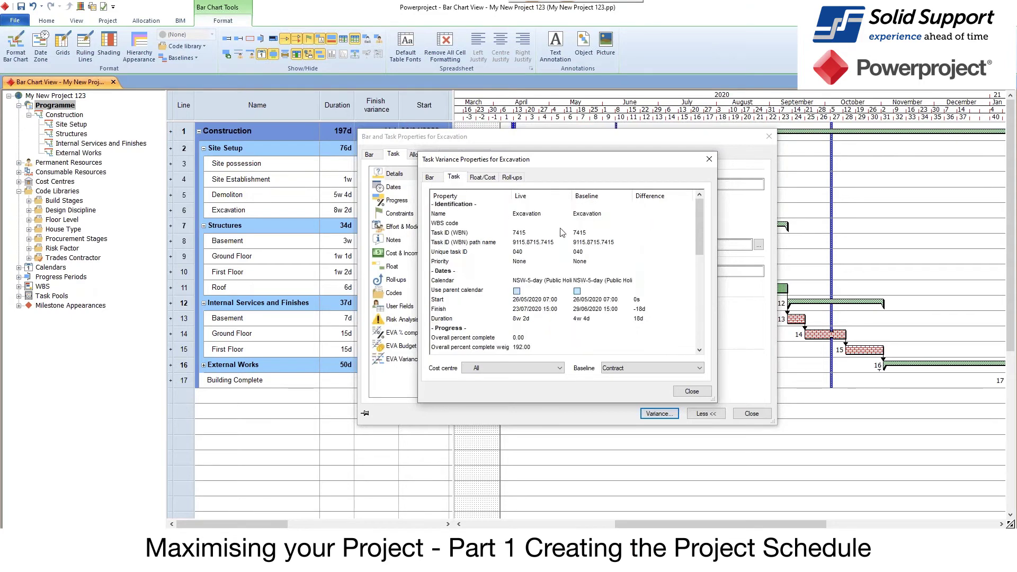
scroll(571, 249, "down", 3)
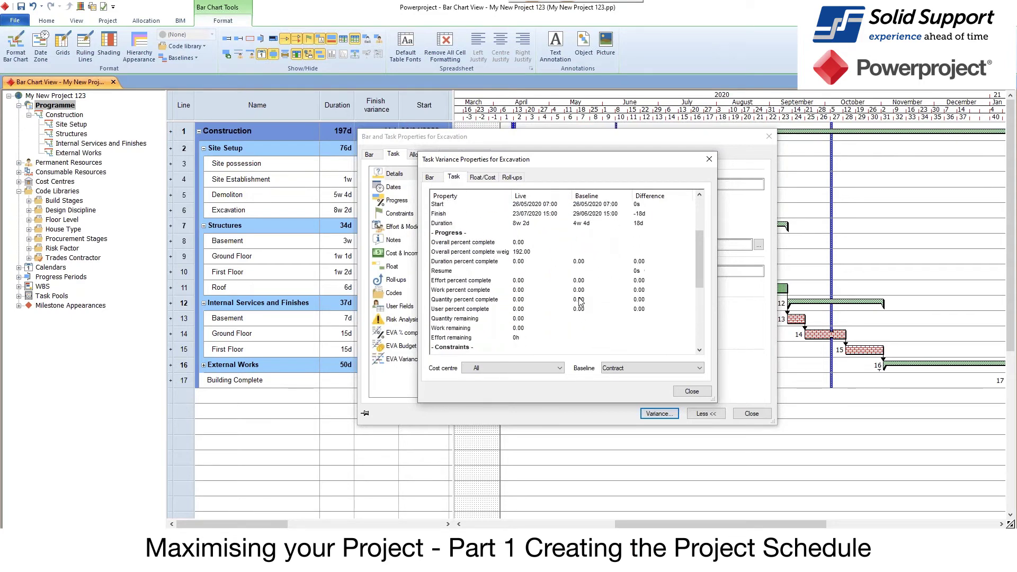
scroll(572, 294, "down", 5)
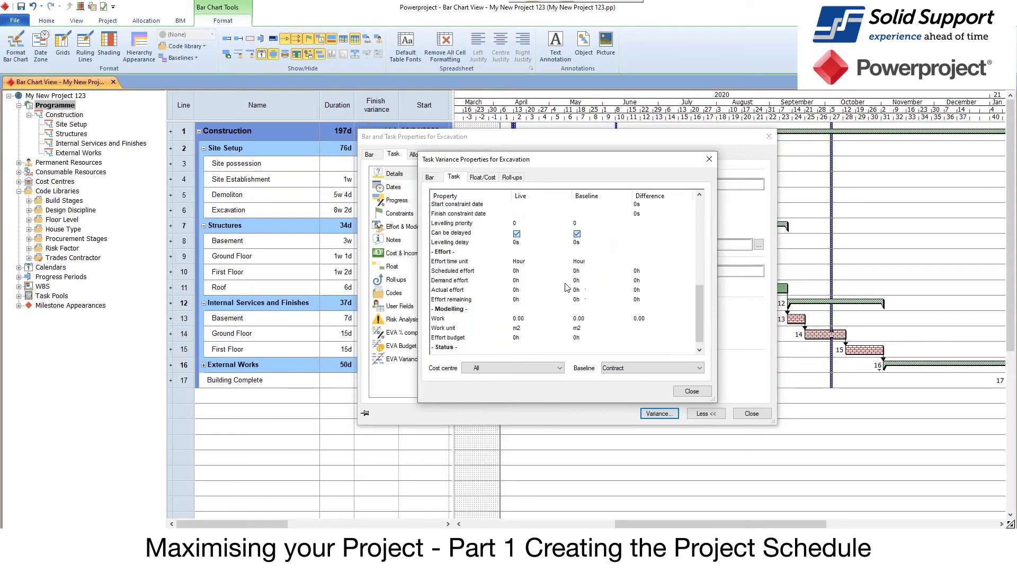
left_click(691, 391)
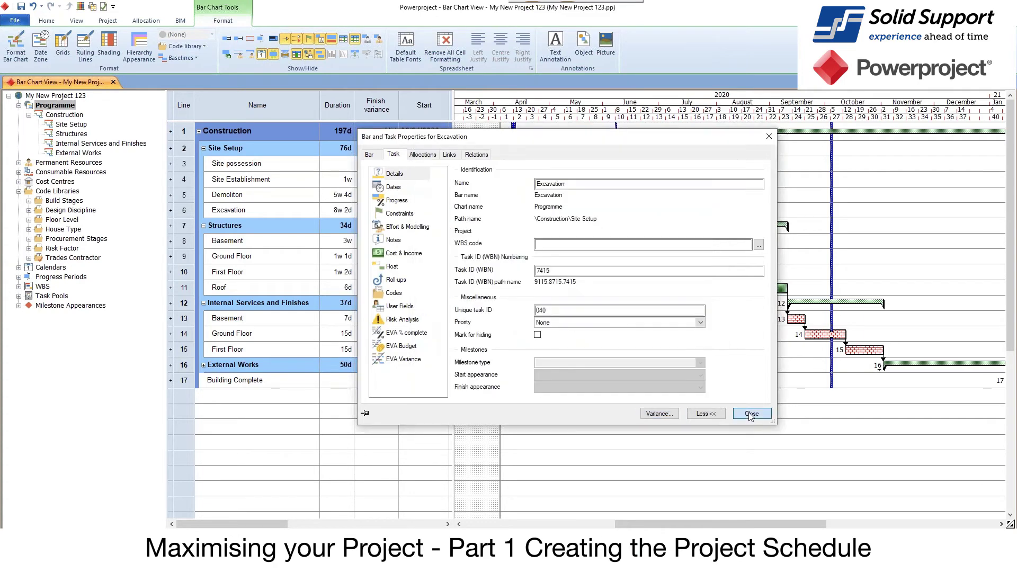
left_click(750, 414)
left_click(647, 414)
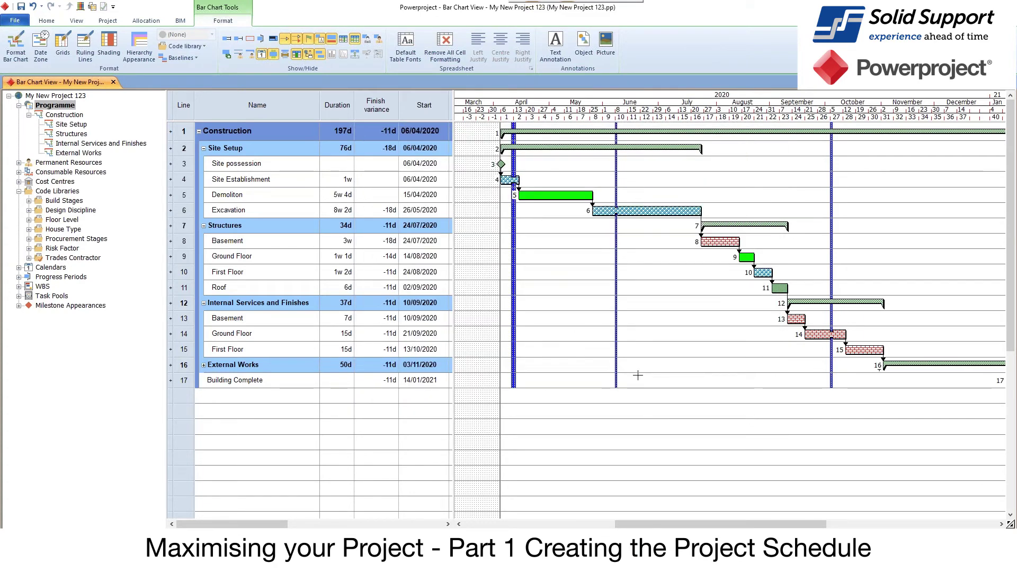
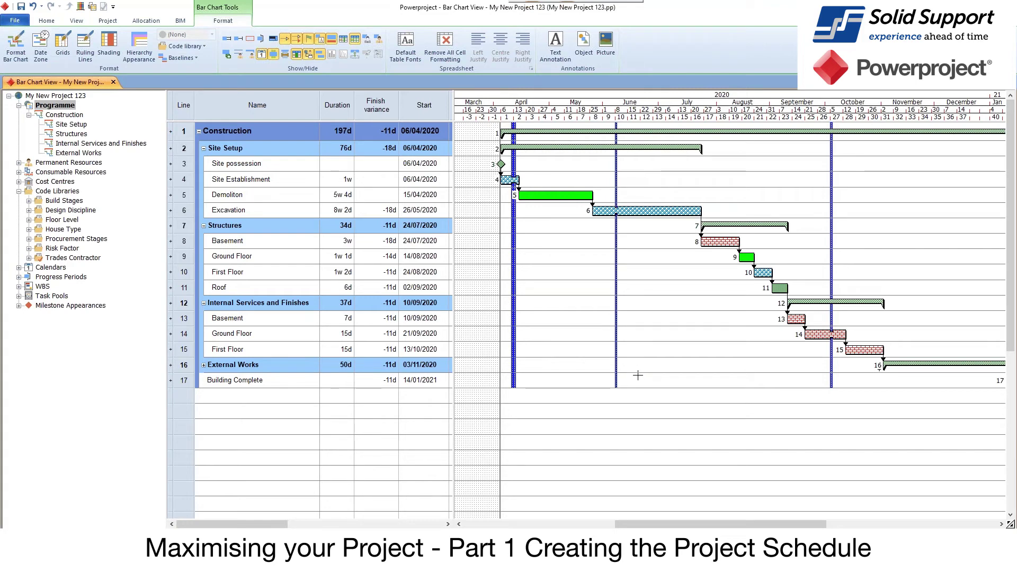
Expand Calendars in the project tree and open the properties of the NSW-5-day (Public Holiday Only) calendar.
left_click(19, 268)
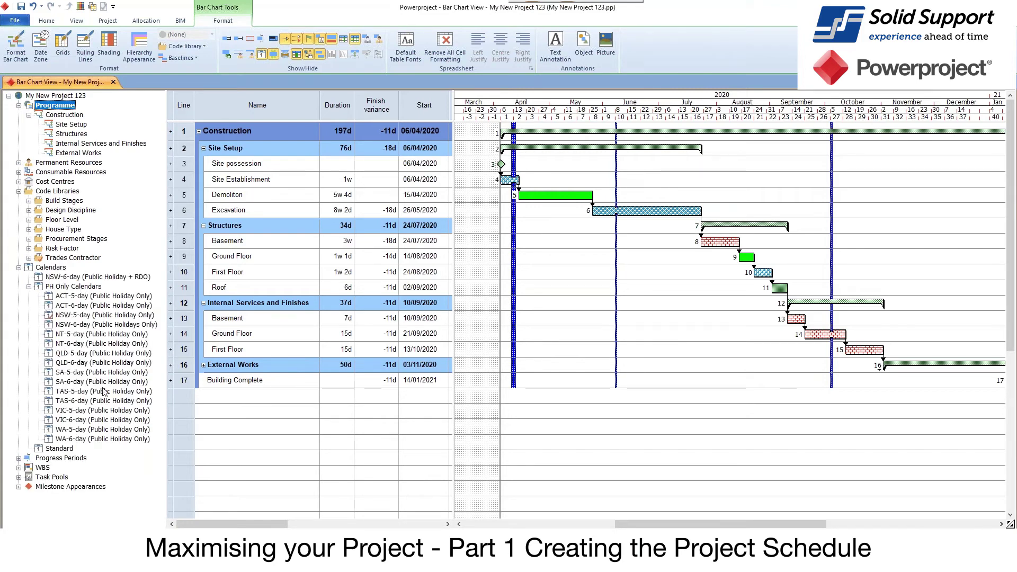
right_click(70, 315)
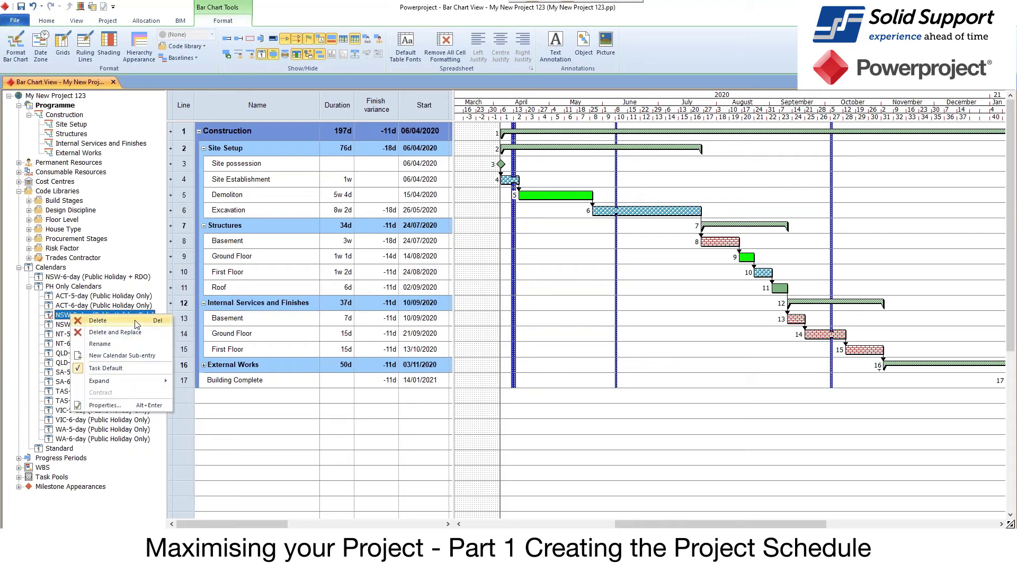
left_click(108, 406)
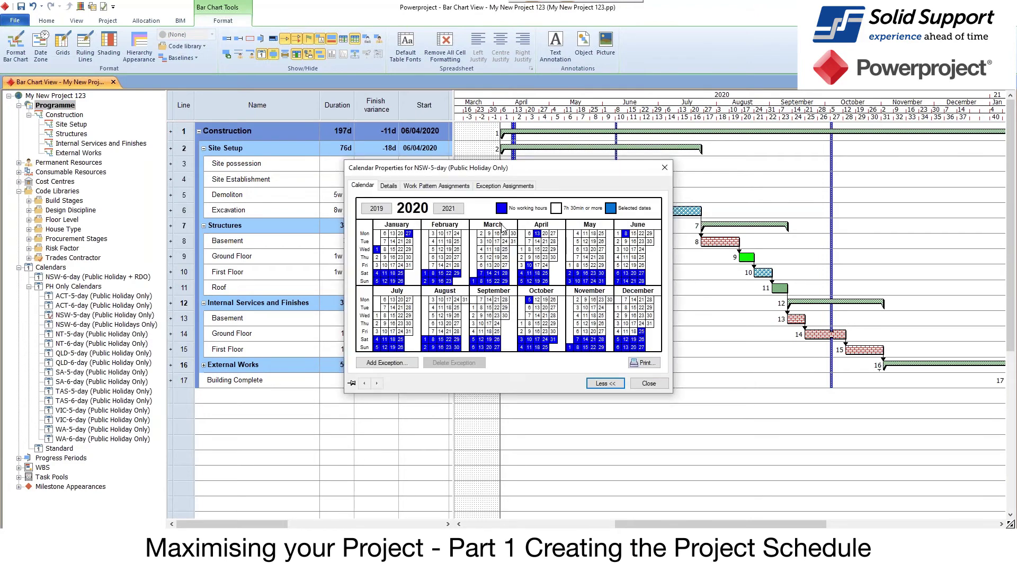
Add a 24 hour Holiday exception for 13 to 15 April 2020 to the calendar, replacing any overlapping exceptions.
left_click(585, 234)
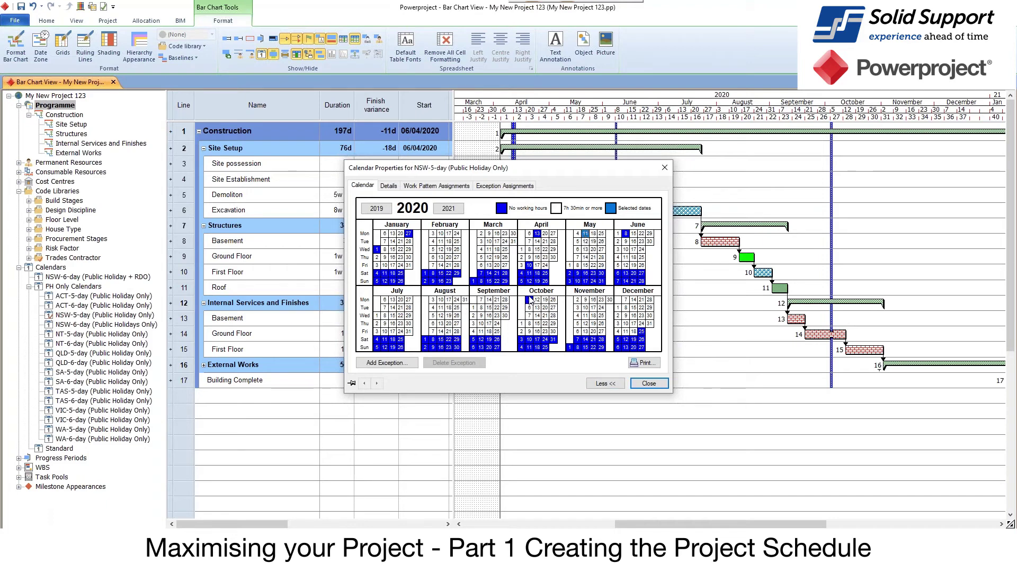
left_click_drag(538, 233, 539, 251)
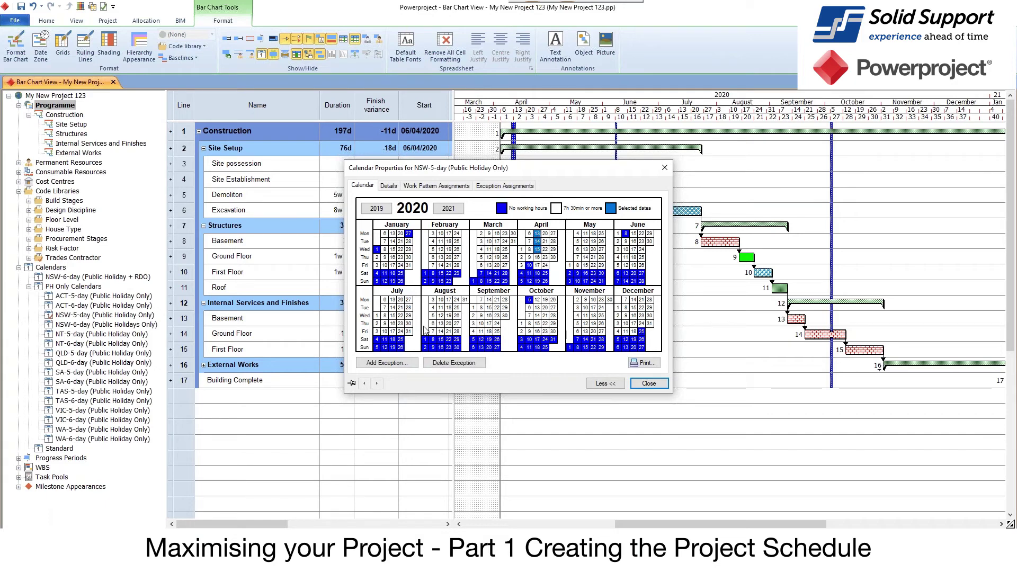
left_click(390, 363)
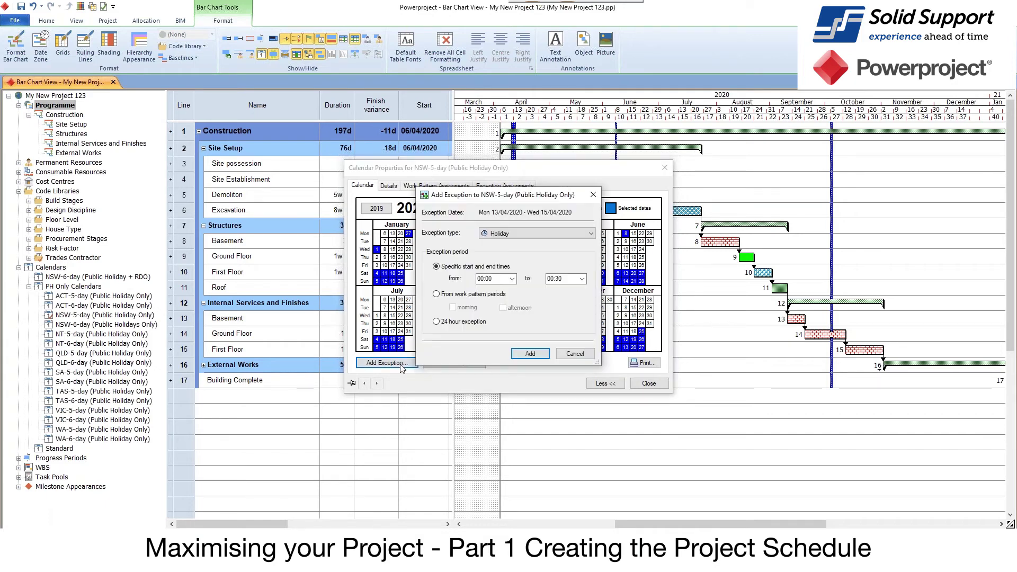
left_click(503, 234)
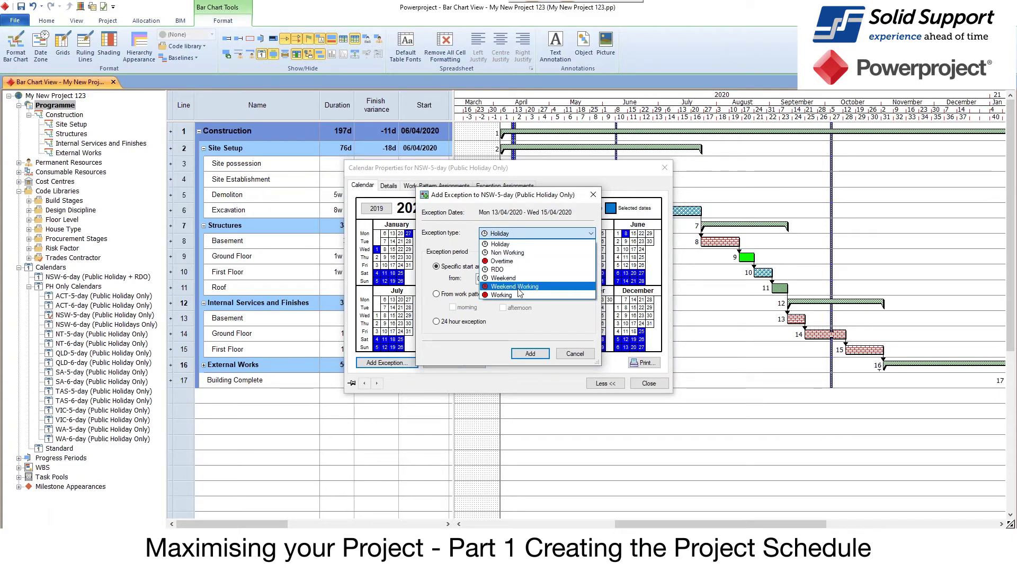
left_click(514, 244)
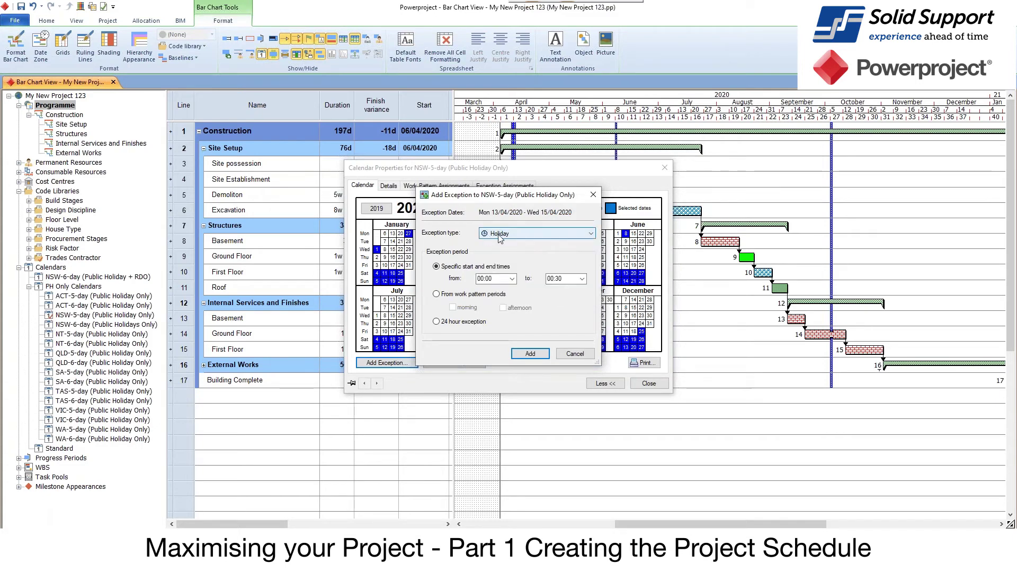
left_click(454, 324)
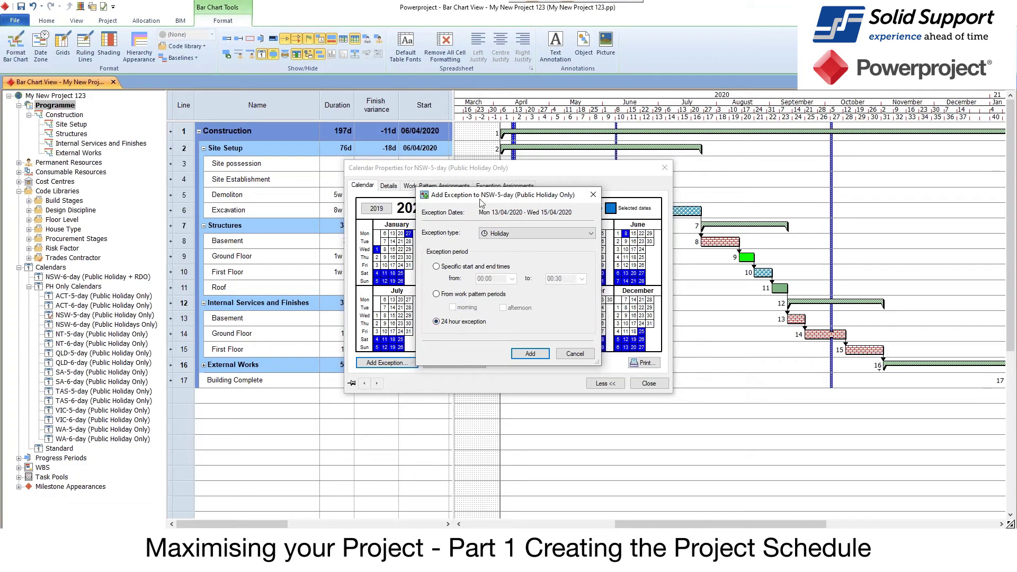
left_click(530, 353)
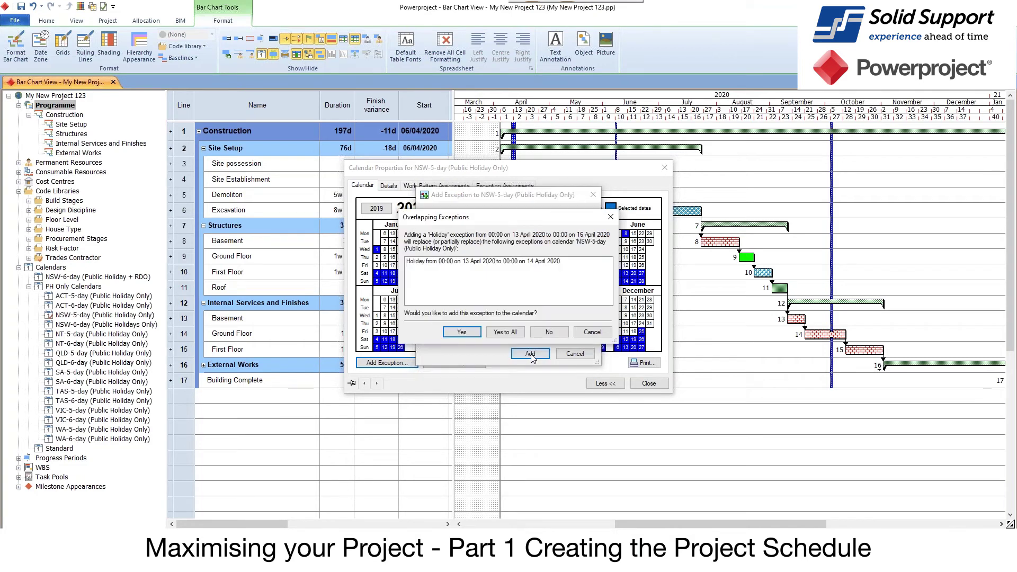
left_click(506, 332)
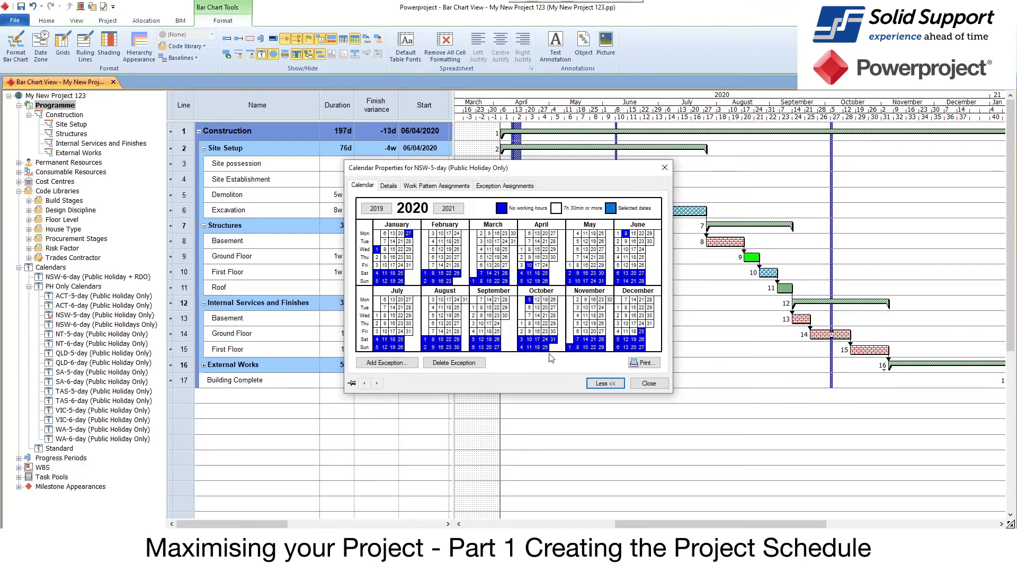
left_click(649, 383)
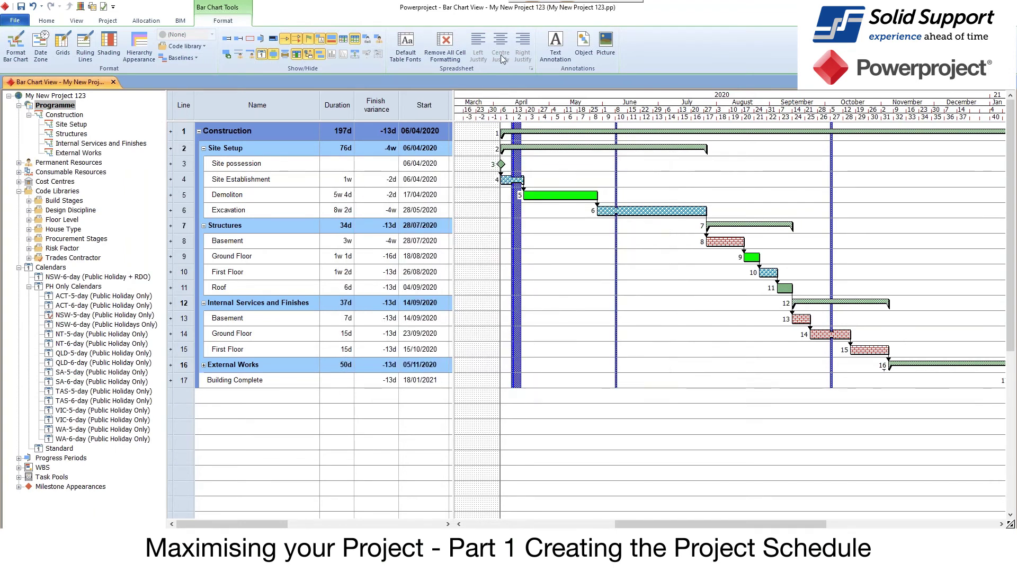
Review the naming, cell numbering, appearance and work pattern details of the NSW-5-day (Public Holiday Only) calendar.
left_click(86, 316)
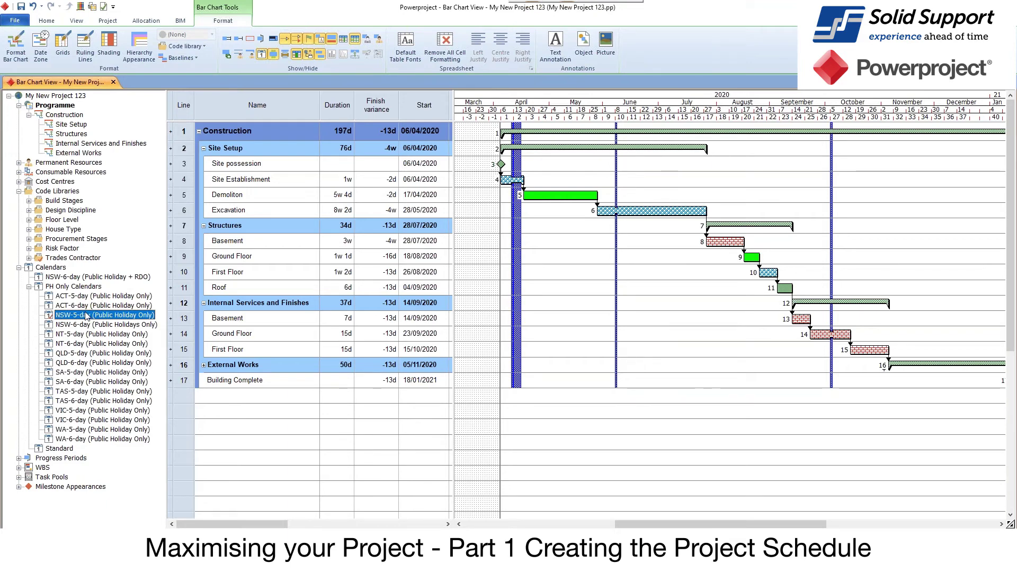
right_click(85, 318)
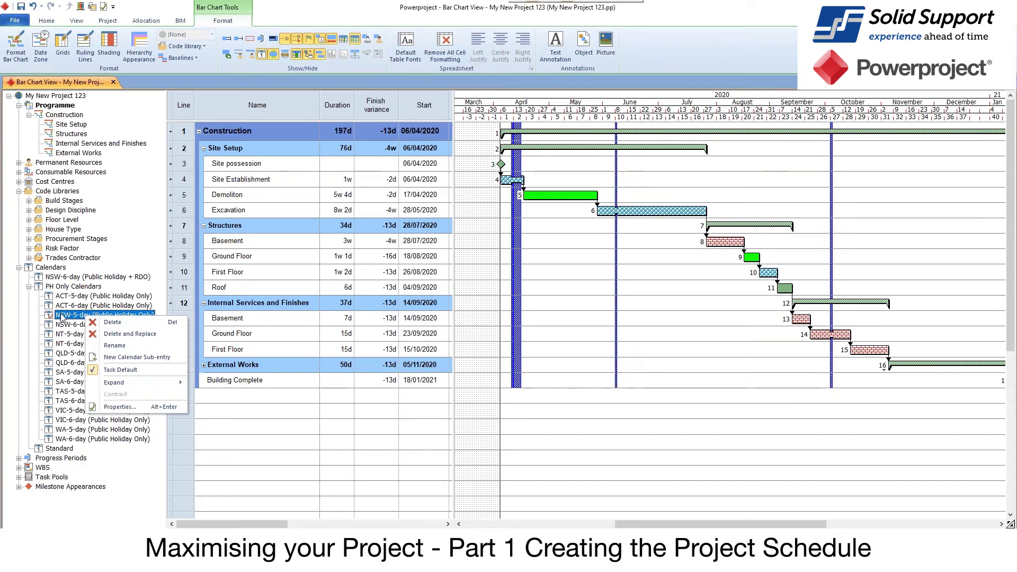
left_click(119, 407)
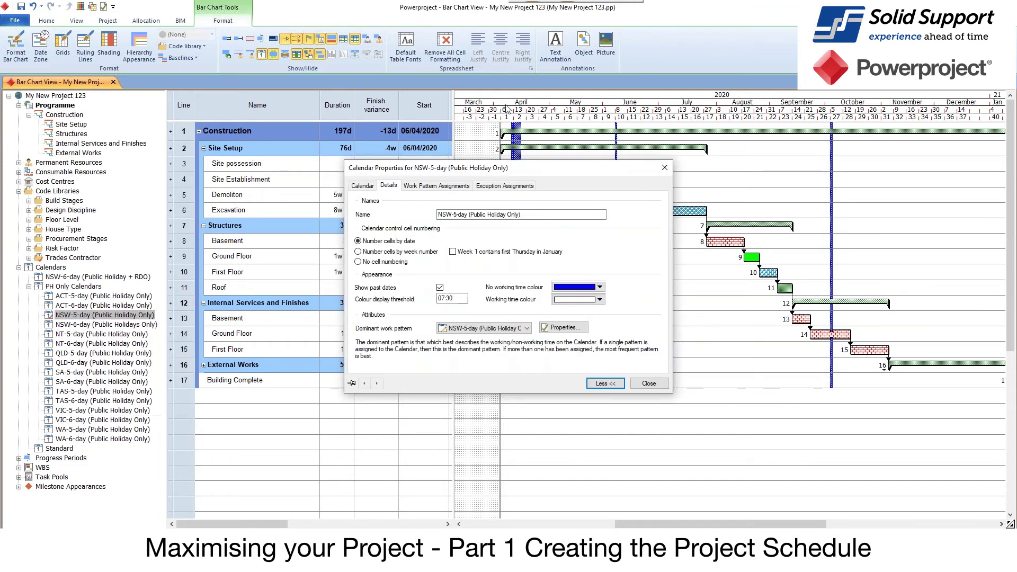
left_click(665, 168)
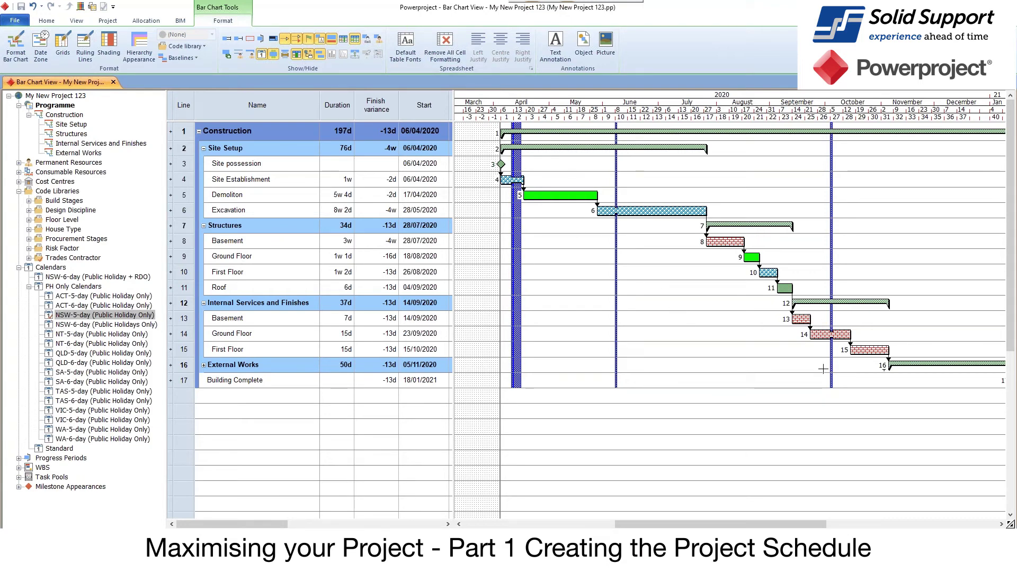
Expand the Trades Contractor code library, view DD Groundworker's code breakdown structure on its own, and return to the whole Programme.
left_click(29, 259)
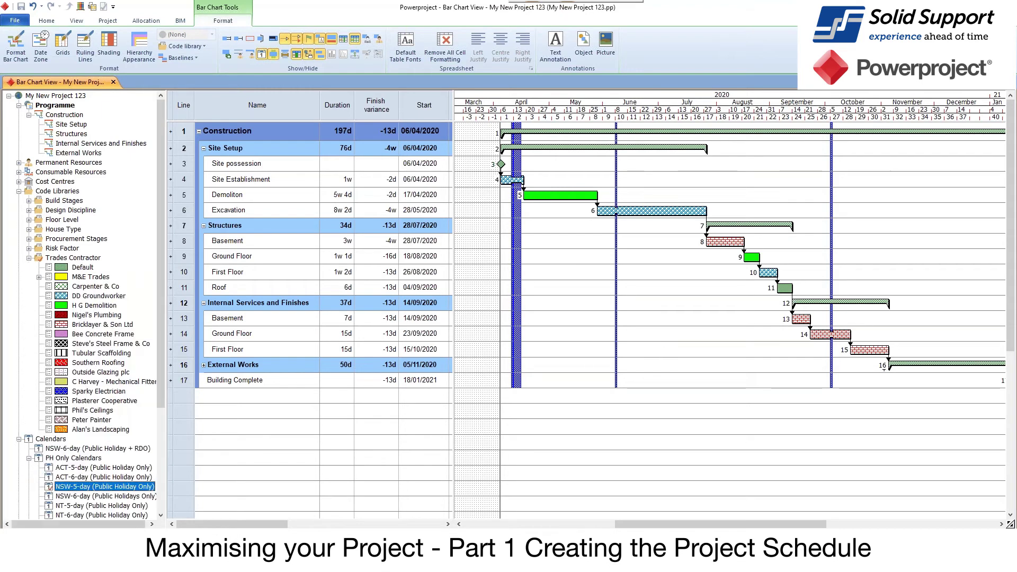
right_click(80, 323)
right_click(77, 297)
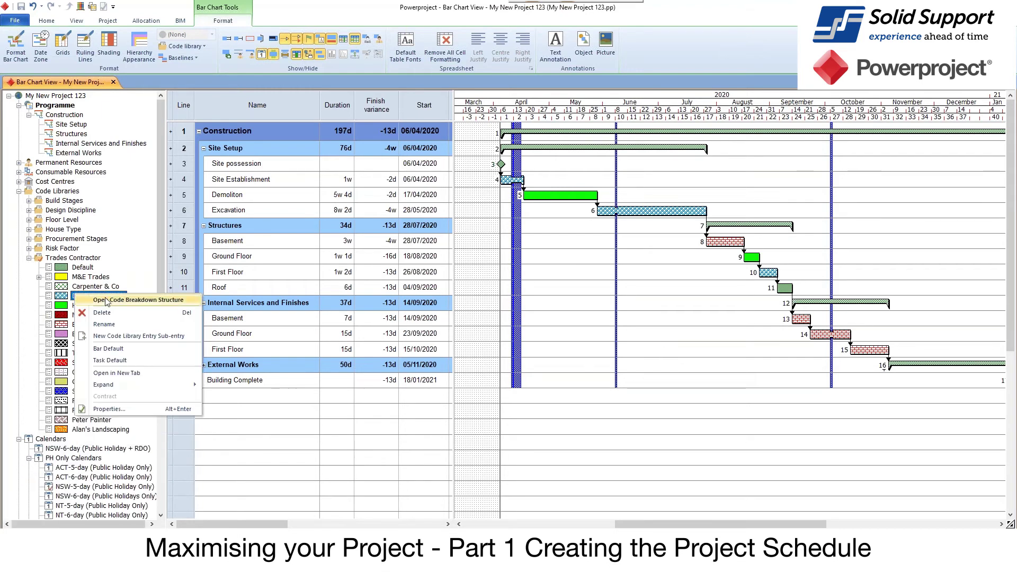
left_click(106, 300)
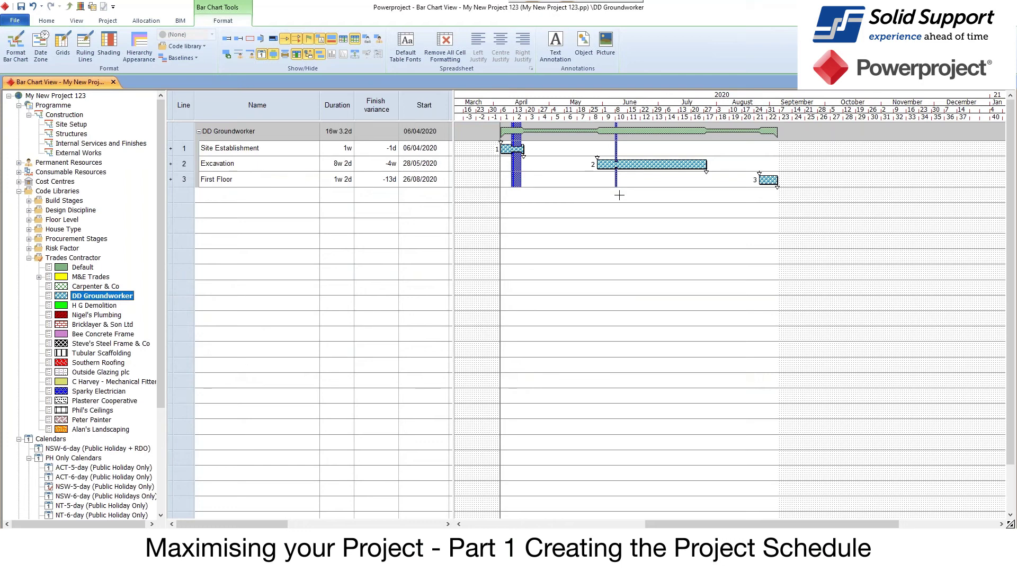
left_click(53, 105)
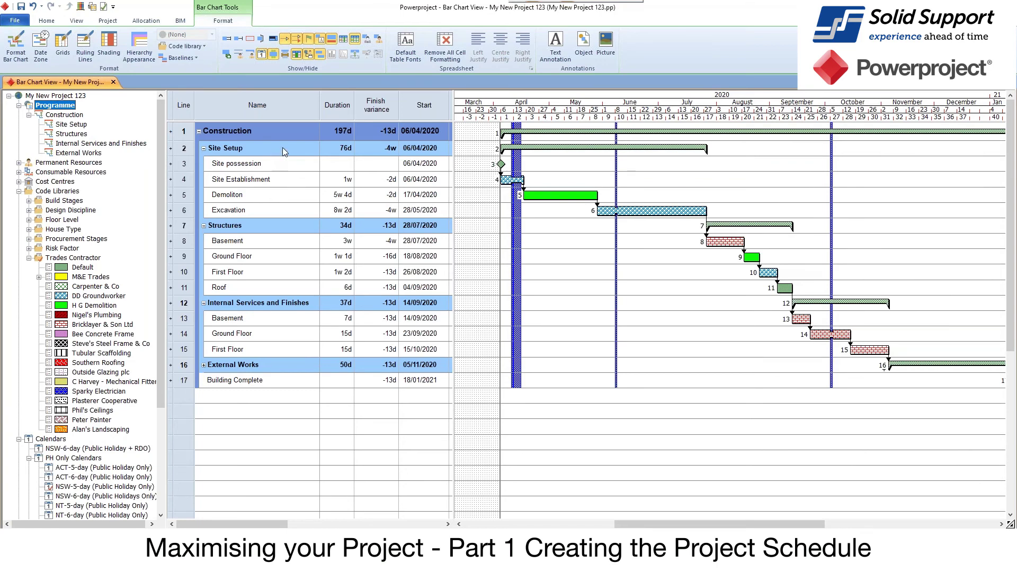
Open the bar chart in a new window and turn off the task links and trade contractor bar colours there.
right_click(49, 82)
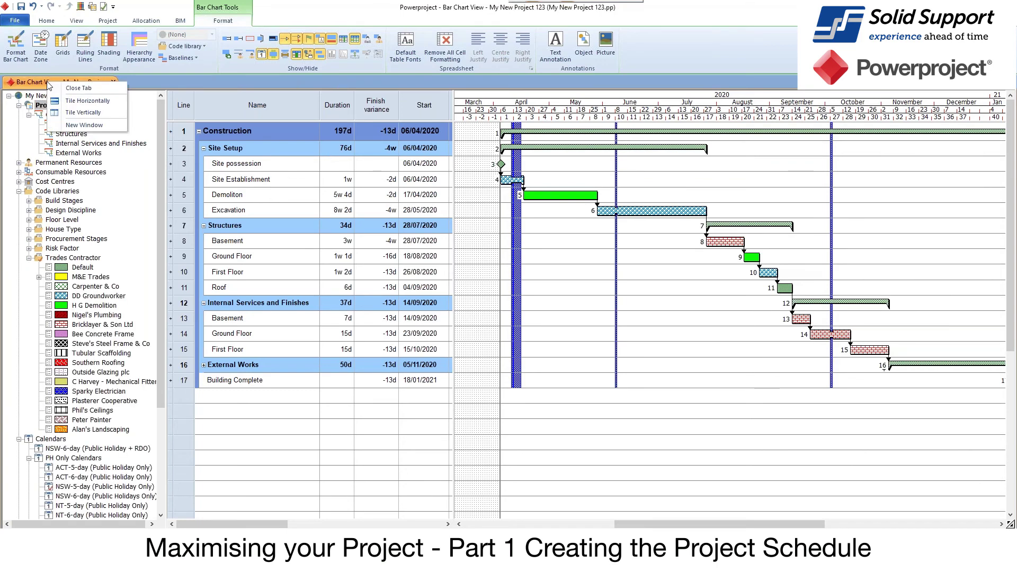
left_click(83, 126)
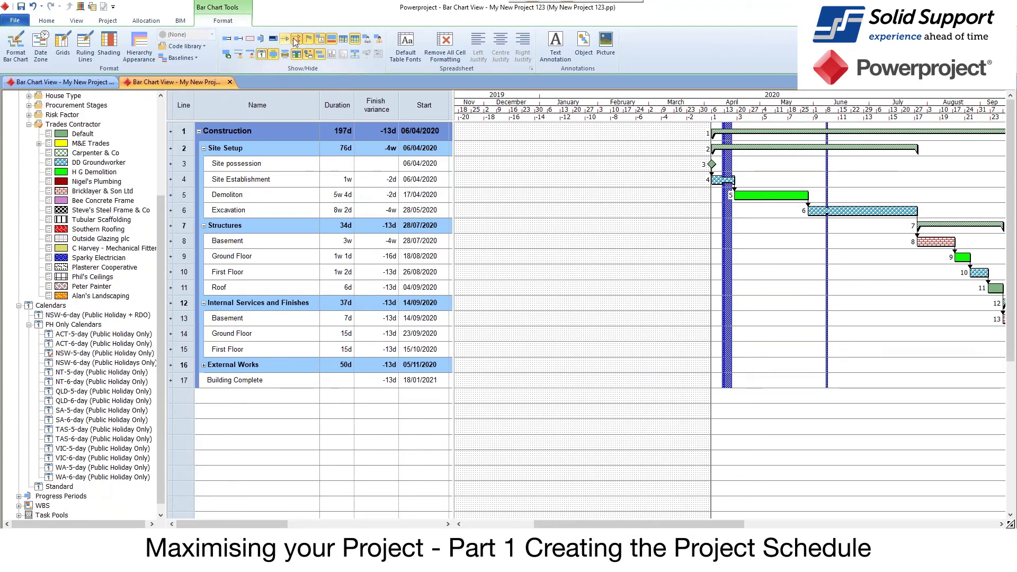
right_click(57, 127)
left_click(102, 184)
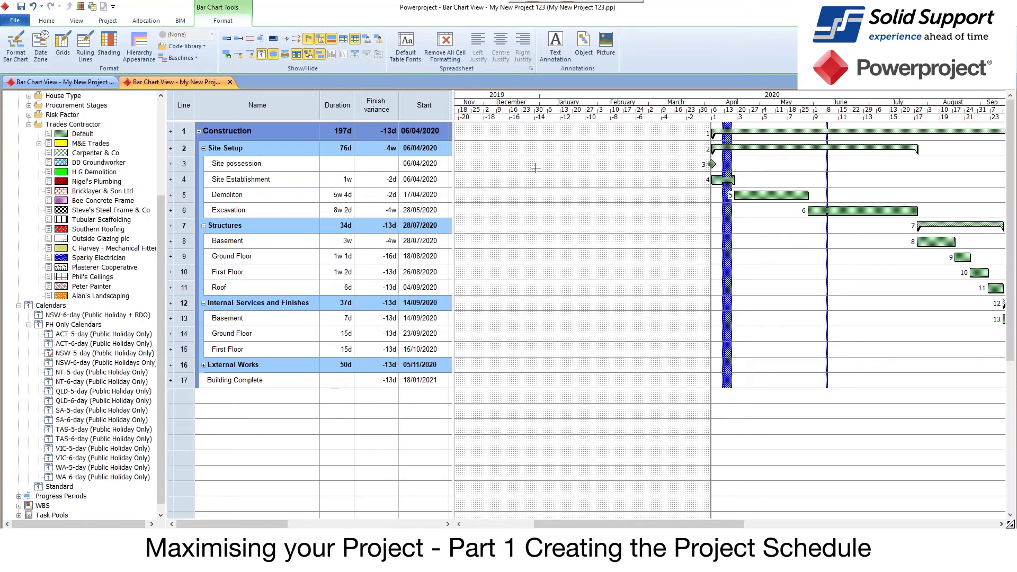
left_click_drag(662, 524, 748, 524)
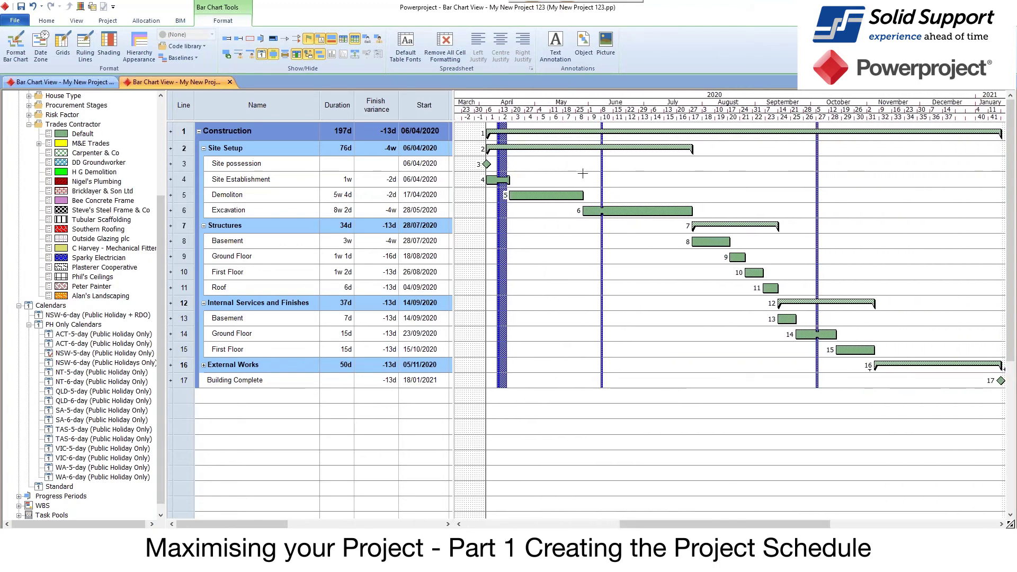
Switch between the original and the new bar chart windows to compare their independent formatting.
left_click(355, 39)
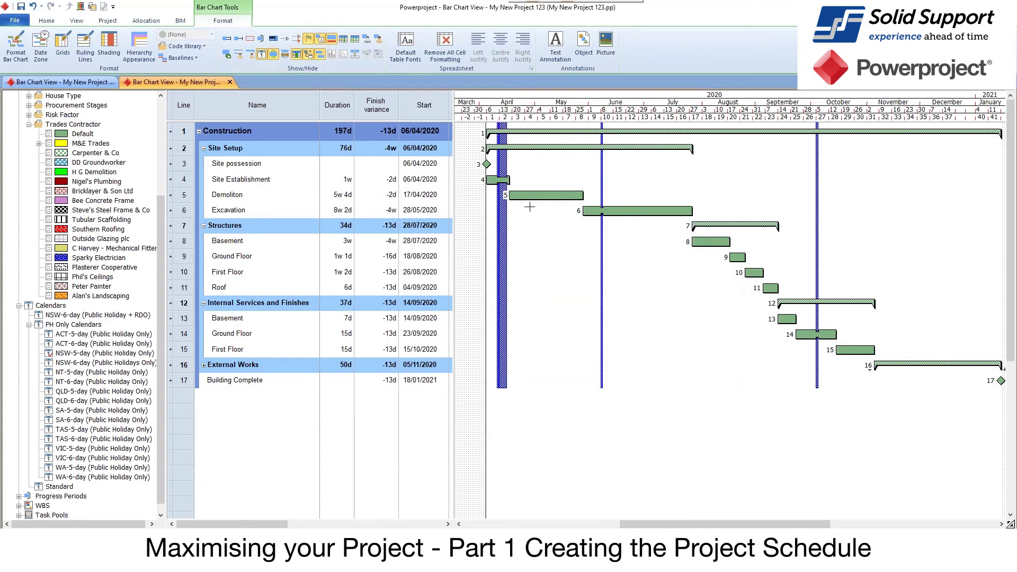
left_click(68, 82)
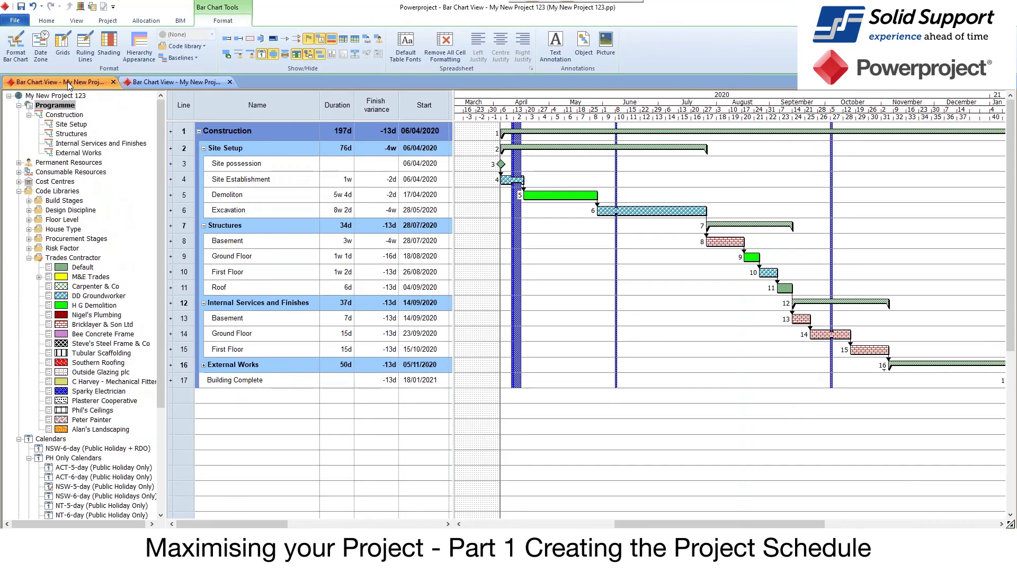
left_click(148, 82)
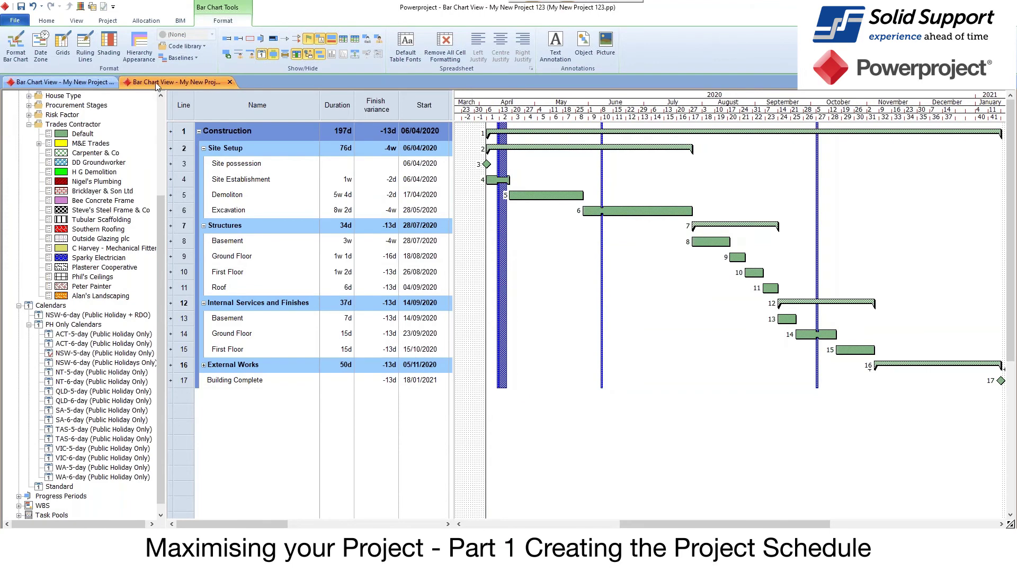
Show the baseline bars in the second bar chart window and stack both windows as horizontal tab groups.
left_click(181, 58)
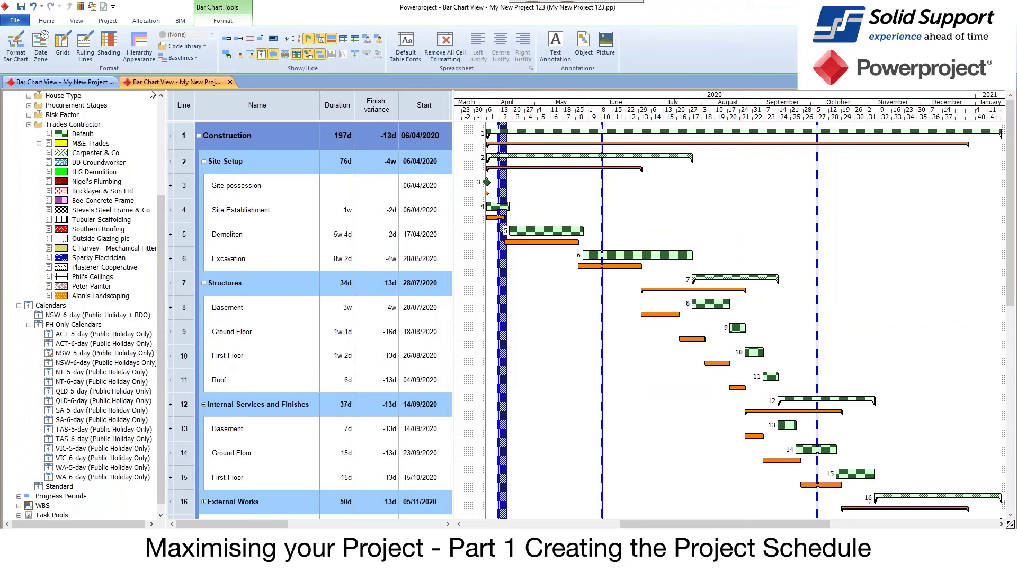
left_click_drag(151, 82, 123, 156)
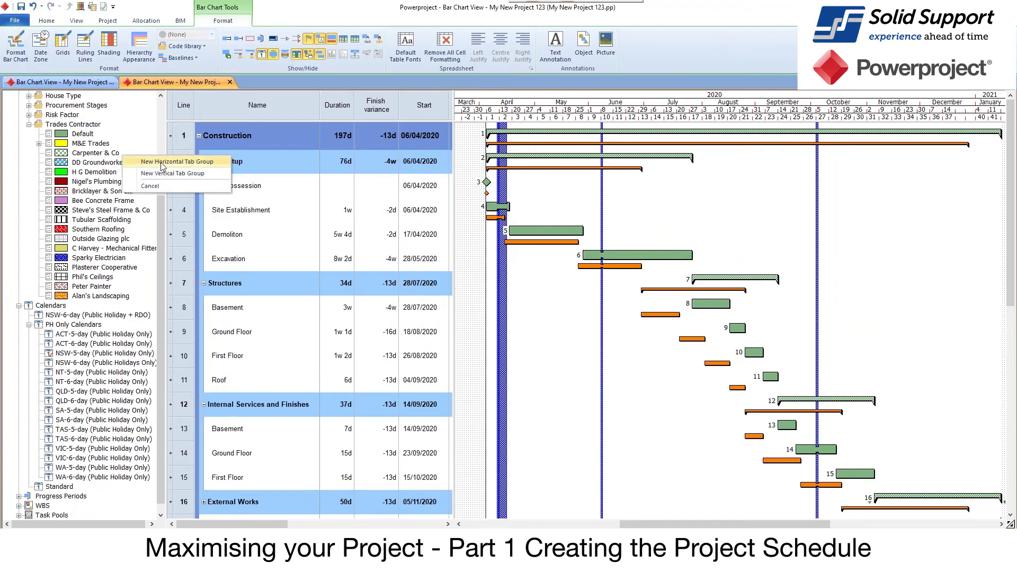
left_click(162, 163)
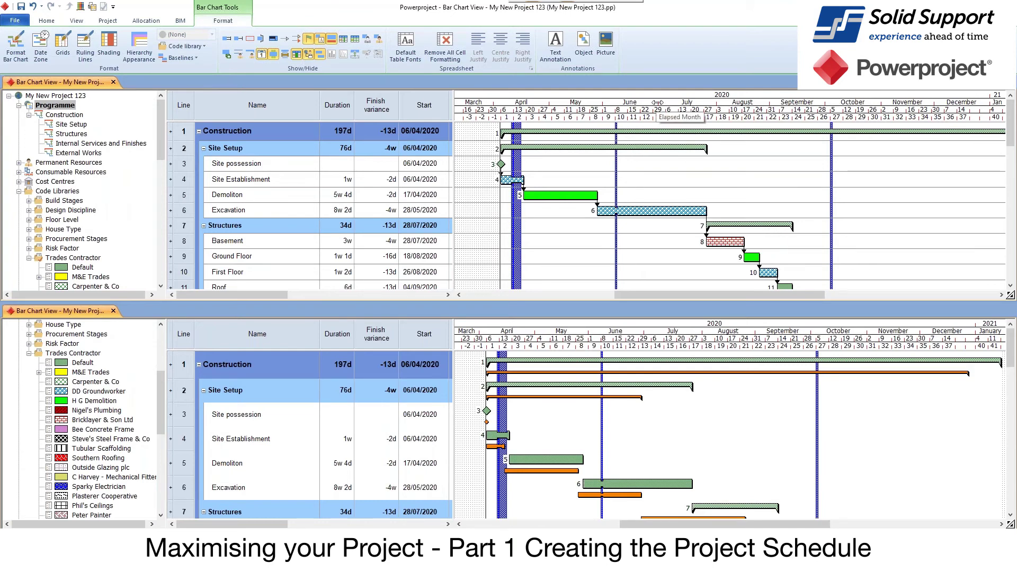
Lengthen the Demoliton task bar to 10w 3d in the original chart and close the second bar chart window.
scroll(657, 102, "down", 2)
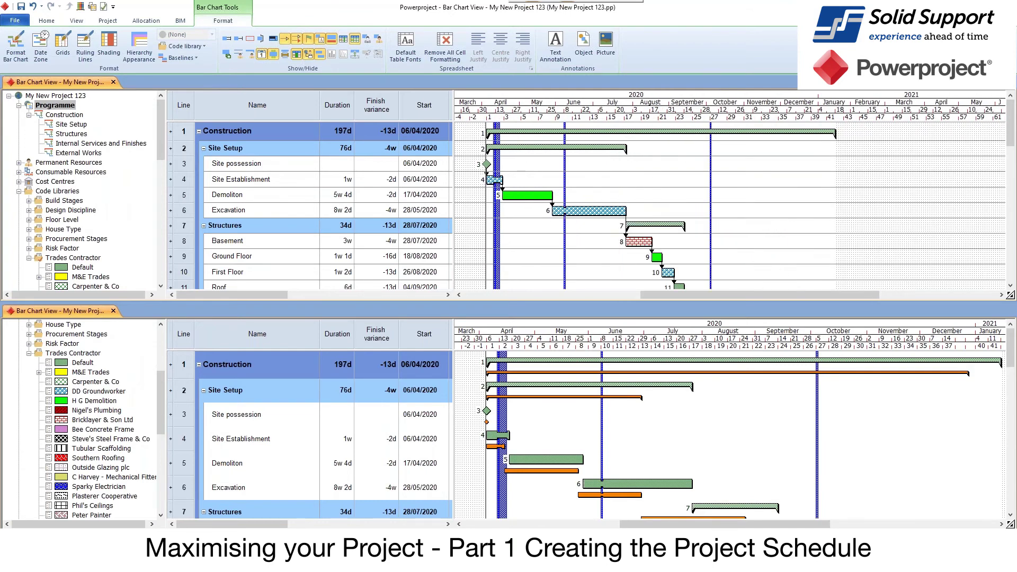
left_click_drag(554, 196, 596, 196)
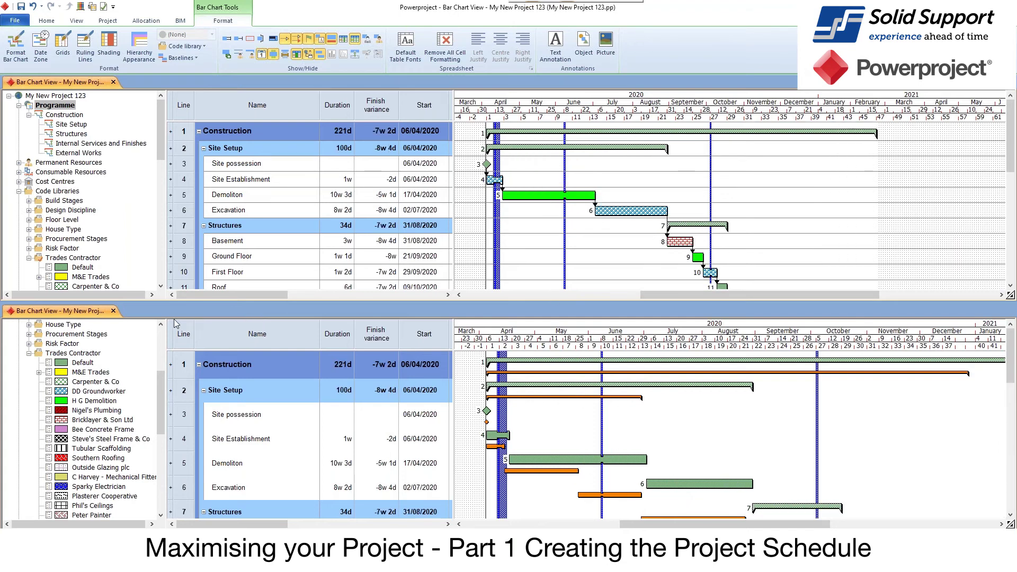
left_click(114, 311)
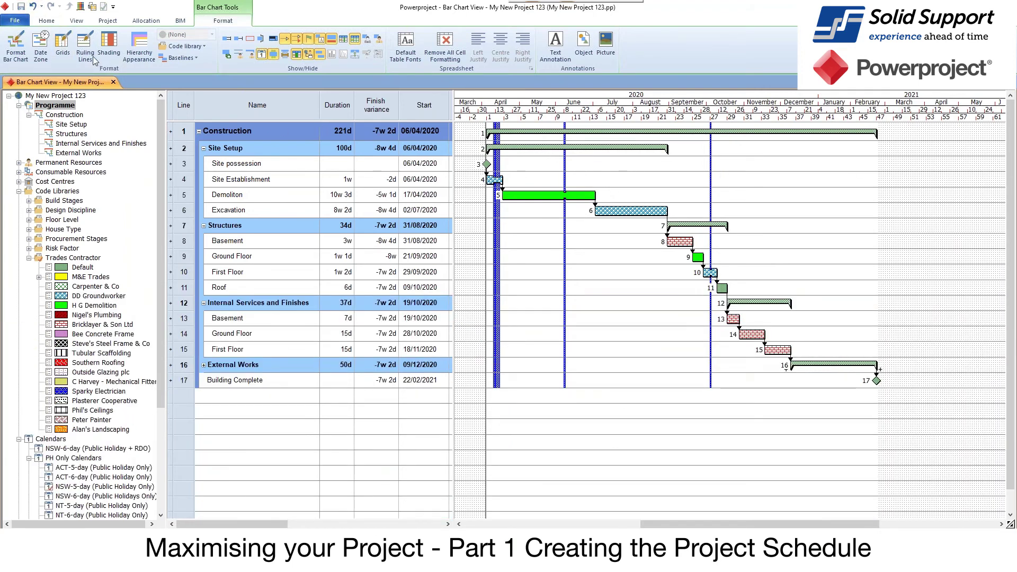
Examine the import and export options and the file versions offered for saving the project to the Desktop, leaving without saving.
left_click(14, 20)
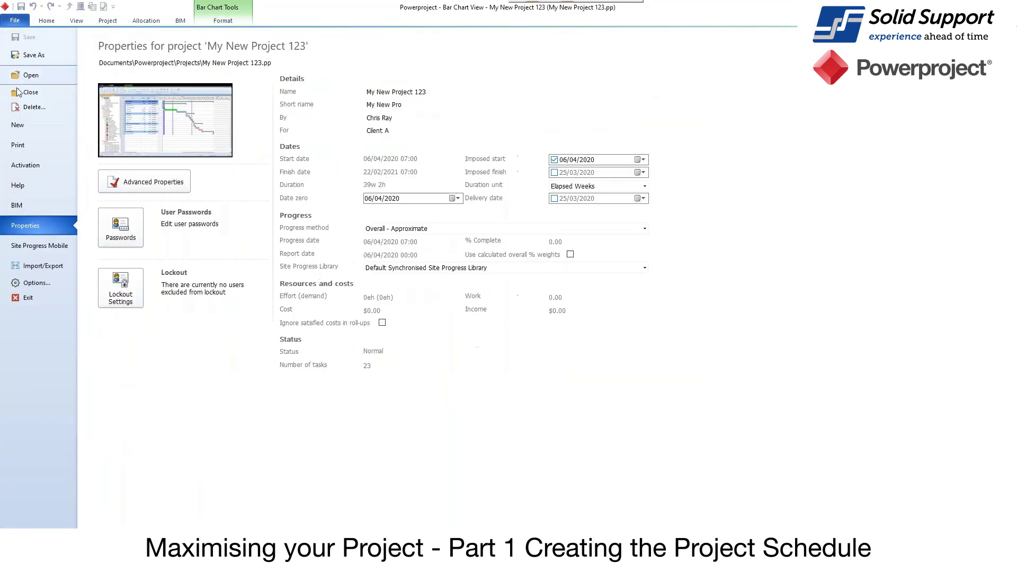
left_click(45, 266)
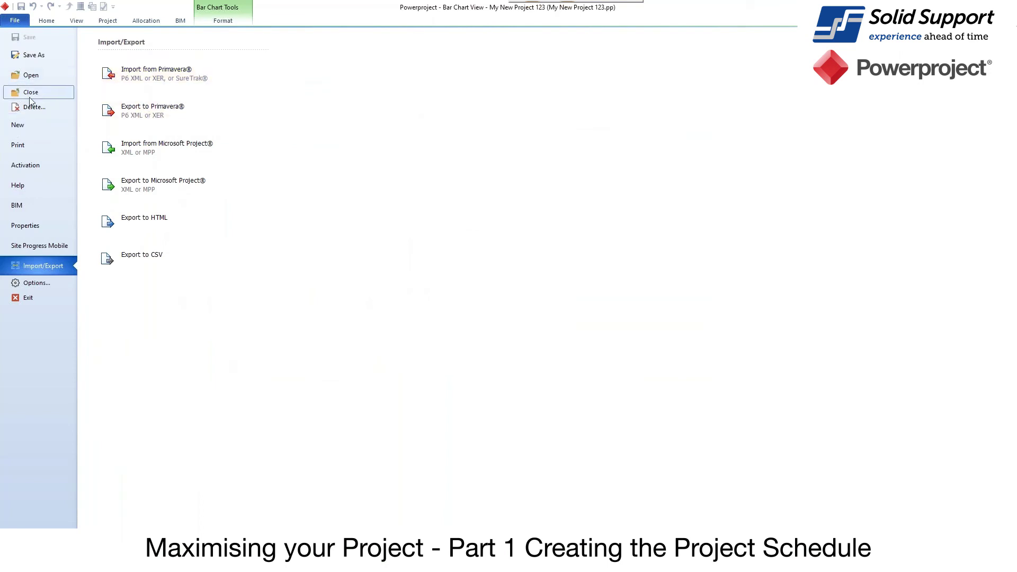
left_click(33, 59)
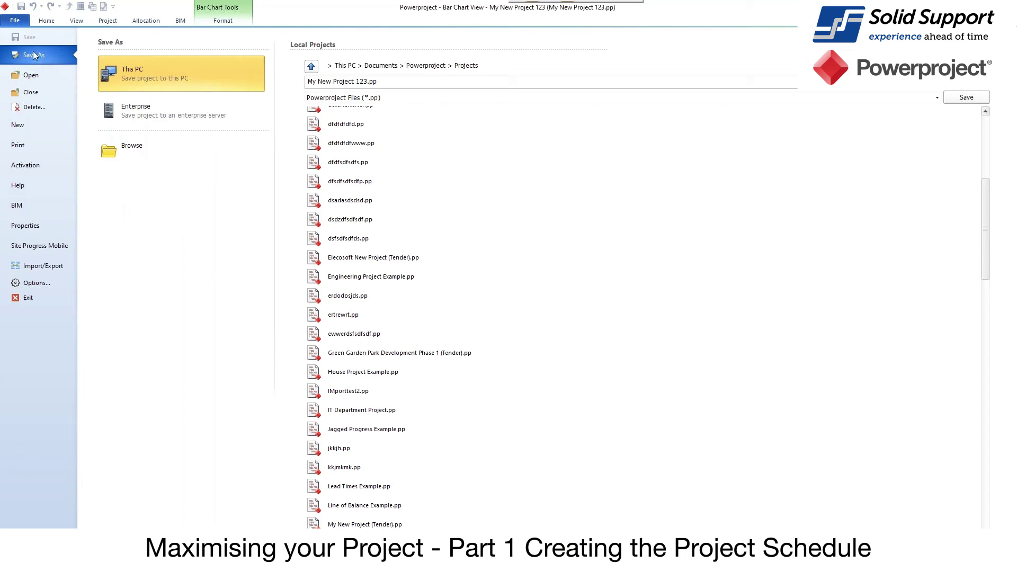
left_click(129, 141)
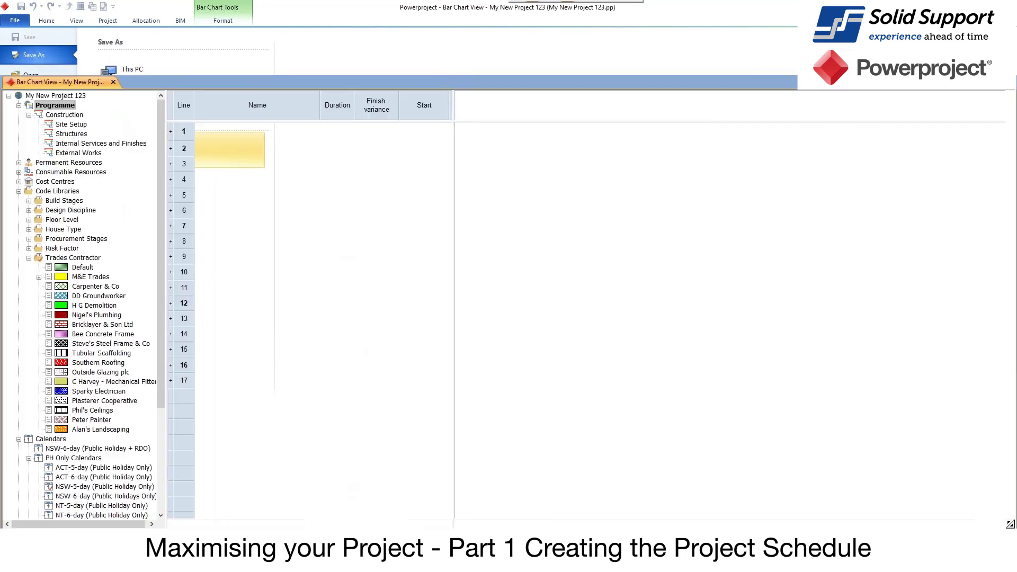
left_click(331, 318)
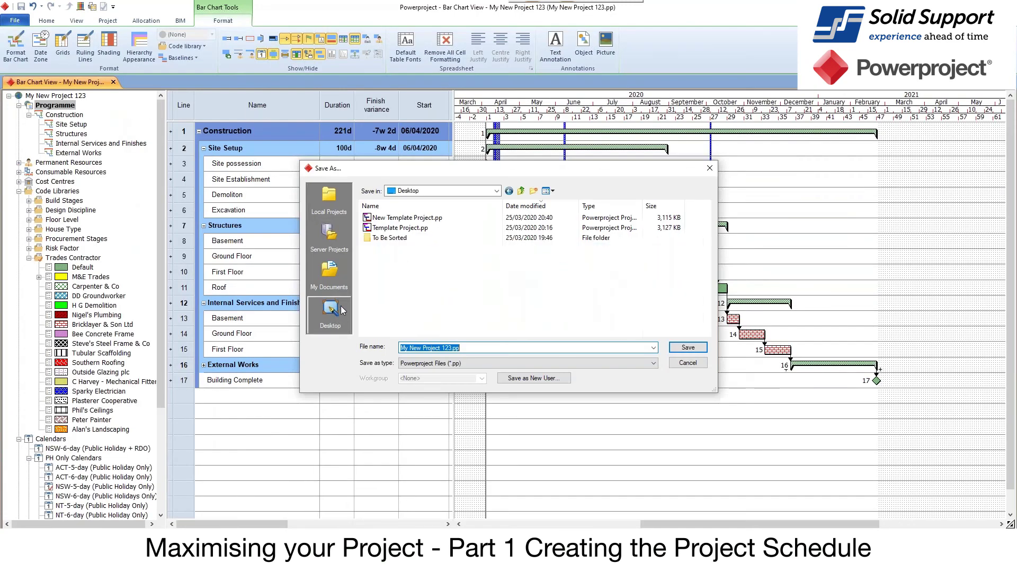
left_click(472, 364)
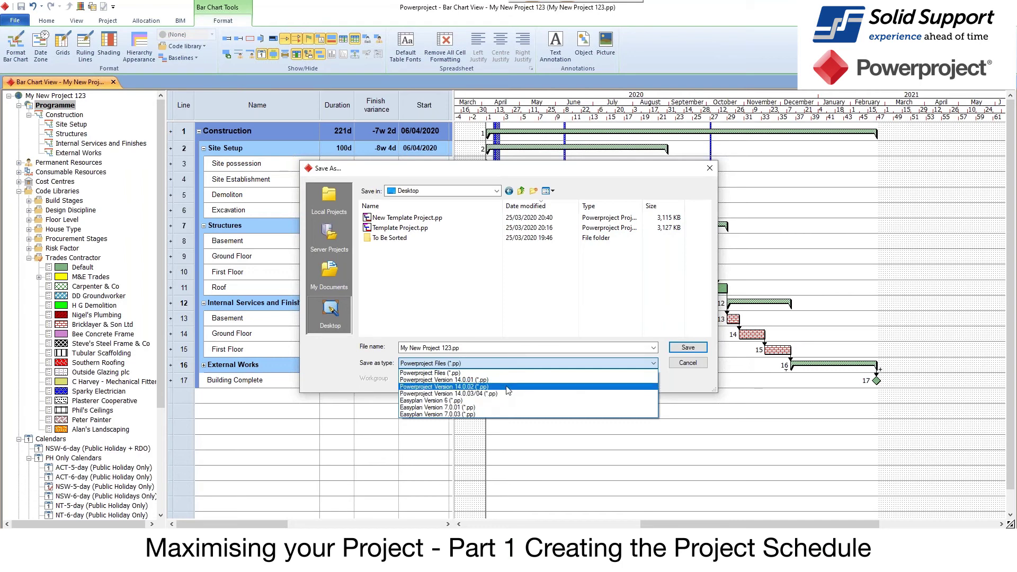
left_click(477, 373)
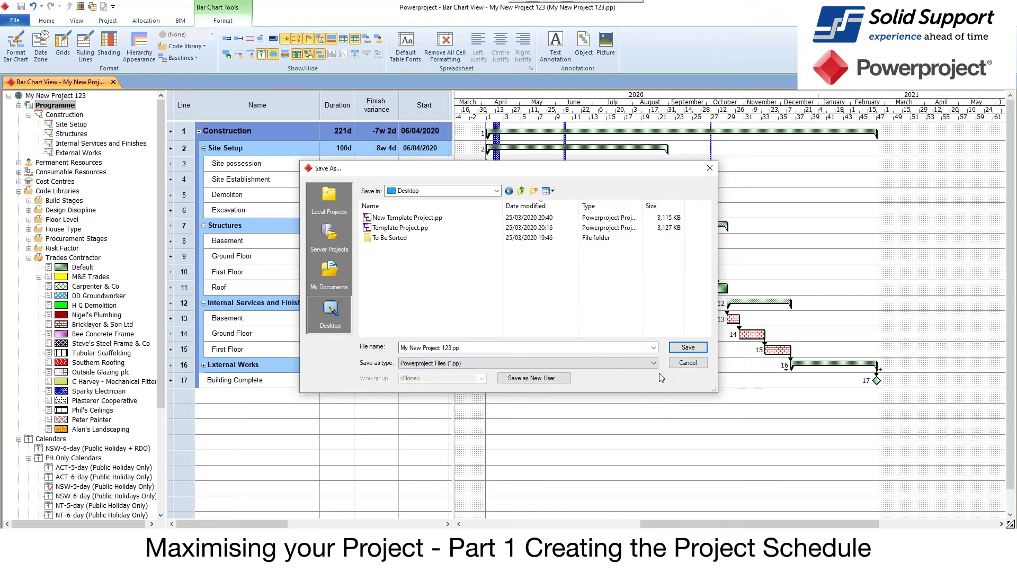
left_click(687, 363)
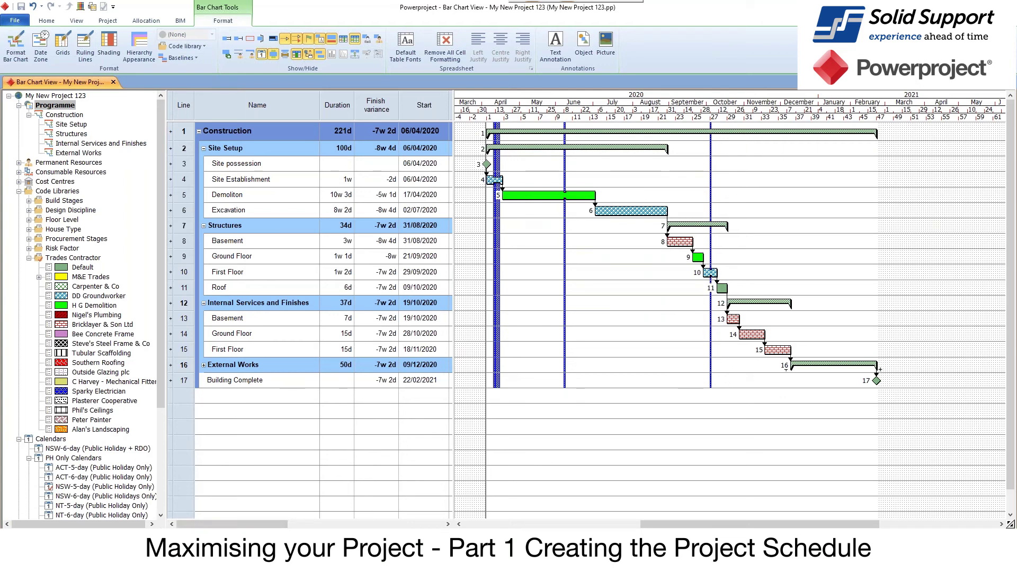
Launch Project Viewer and restore both its window and the Powerproject window to a smaller size on the desktop.
key("super")
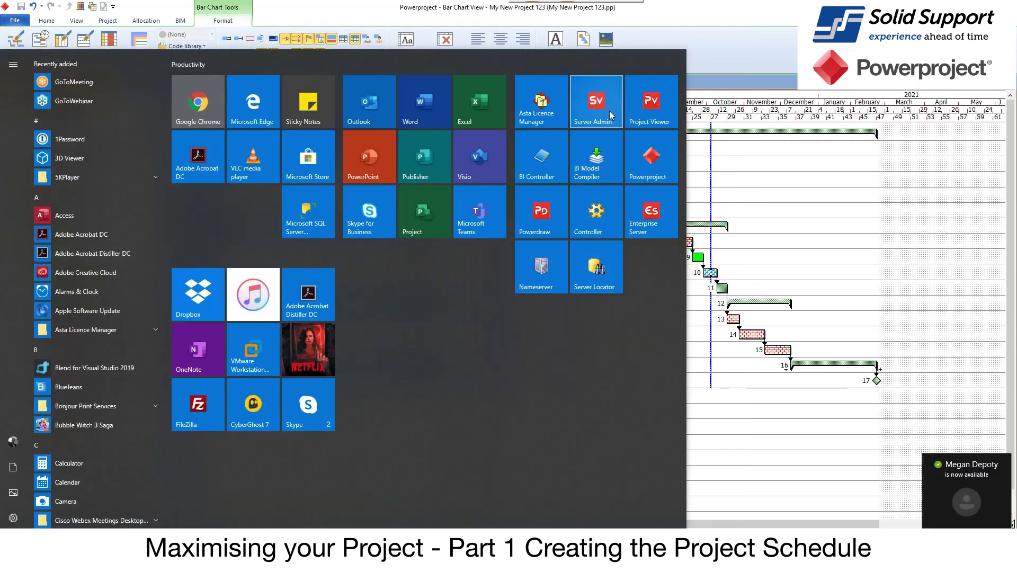
left_click(653, 106)
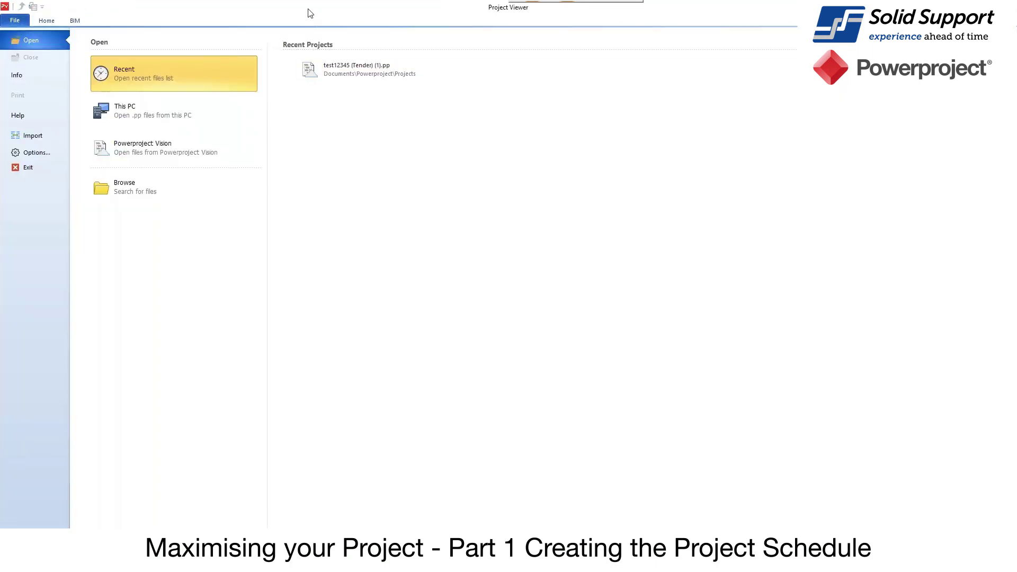
left_click_drag(311, 16, 629, 146)
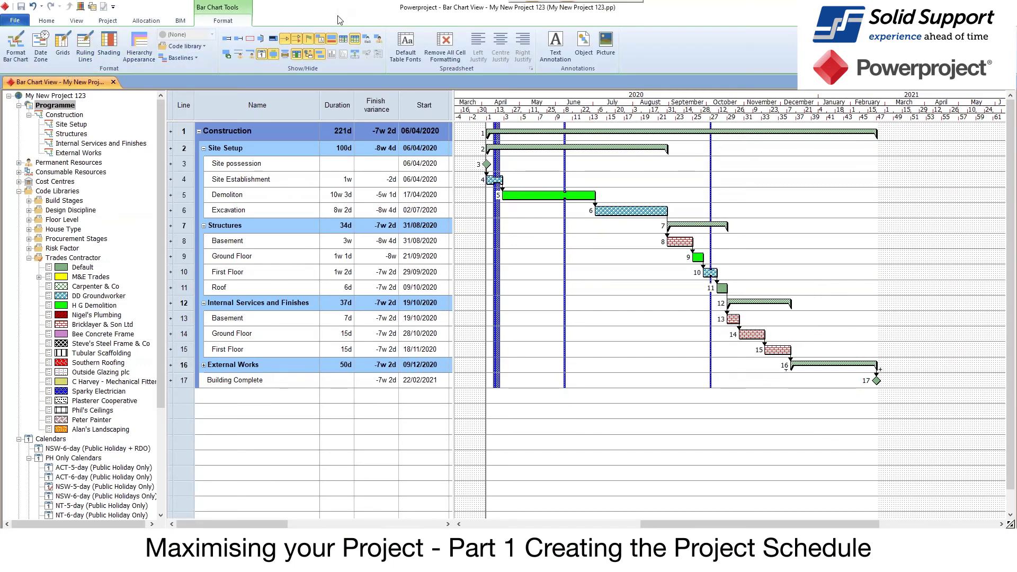
left_click_drag(341, 19, 403, 40)
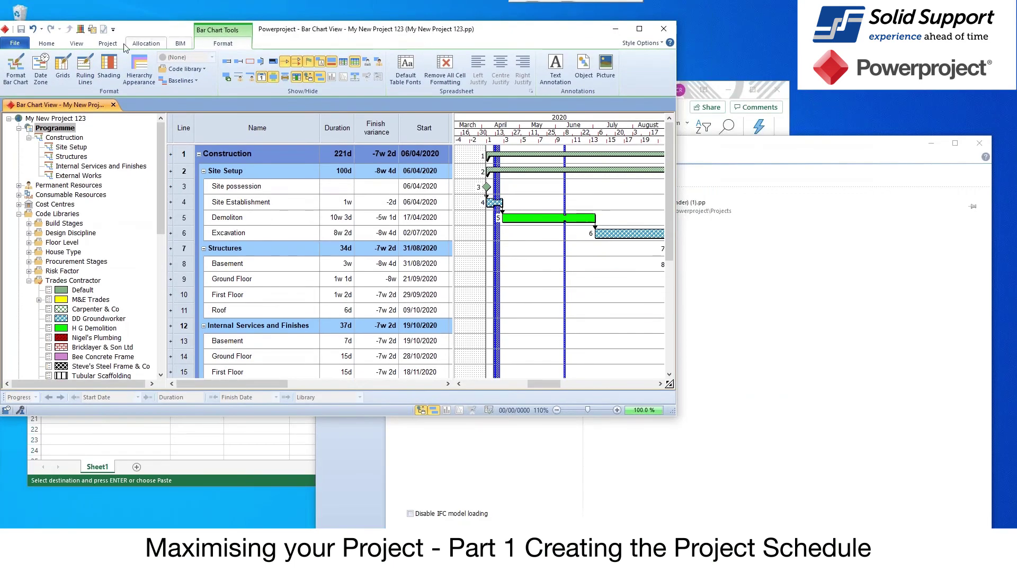
Save the project to the Desktop as My New Project 123.pp and close it in Powerproject.
left_click(18, 47)
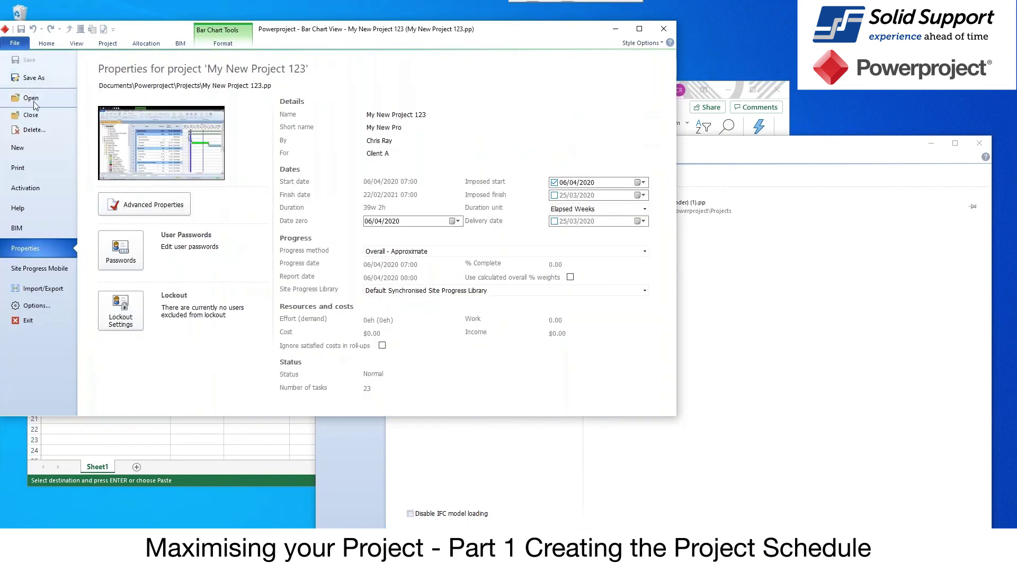
left_click(33, 78)
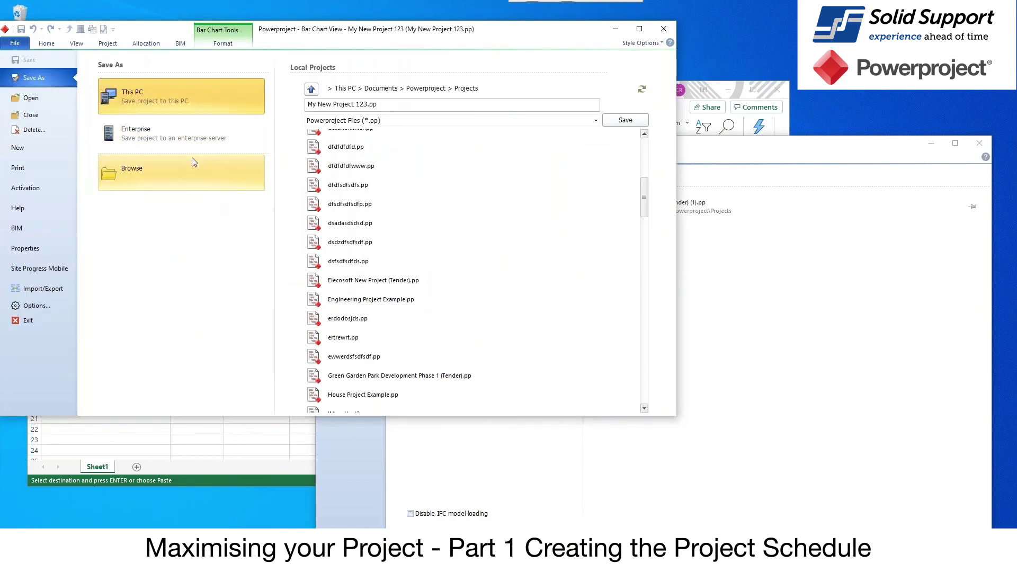
left_click(143, 174)
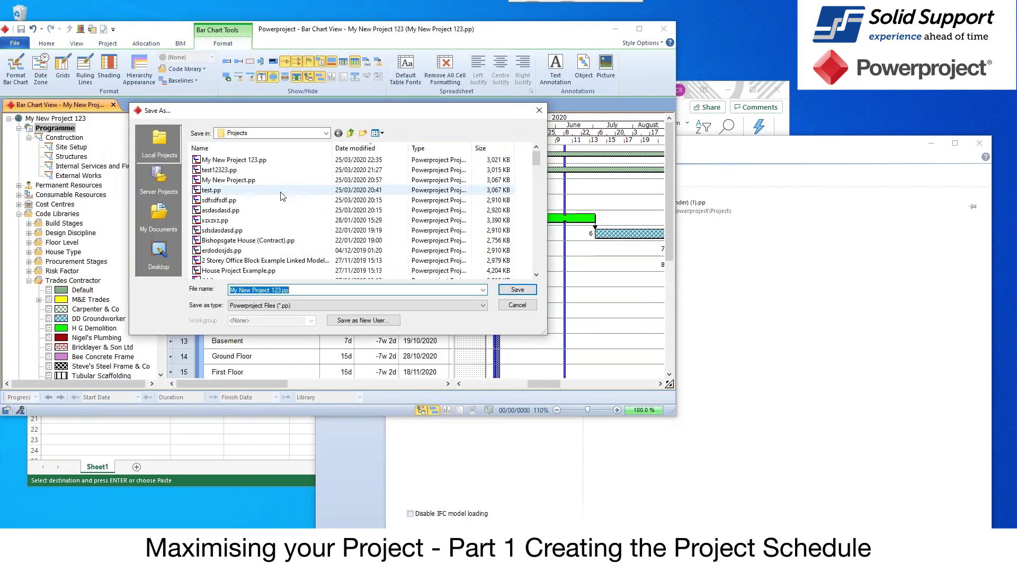
left_click(159, 254)
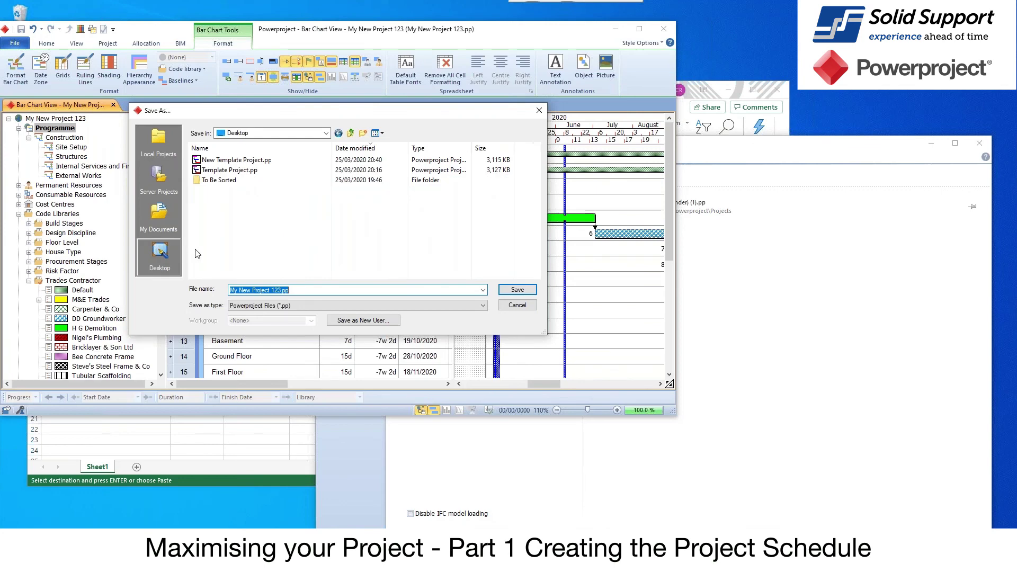
left_click(504, 294)
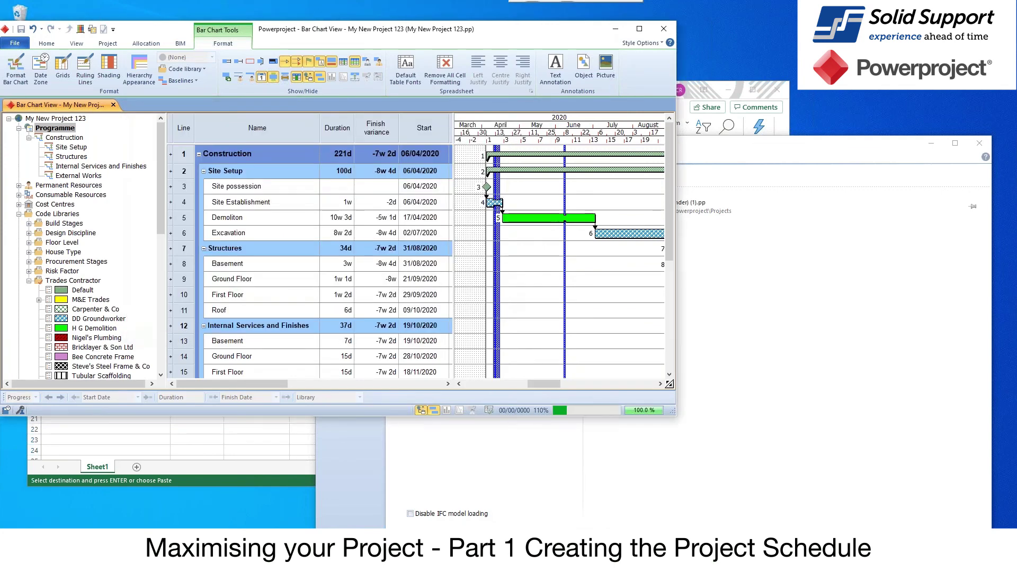
left_click(15, 42)
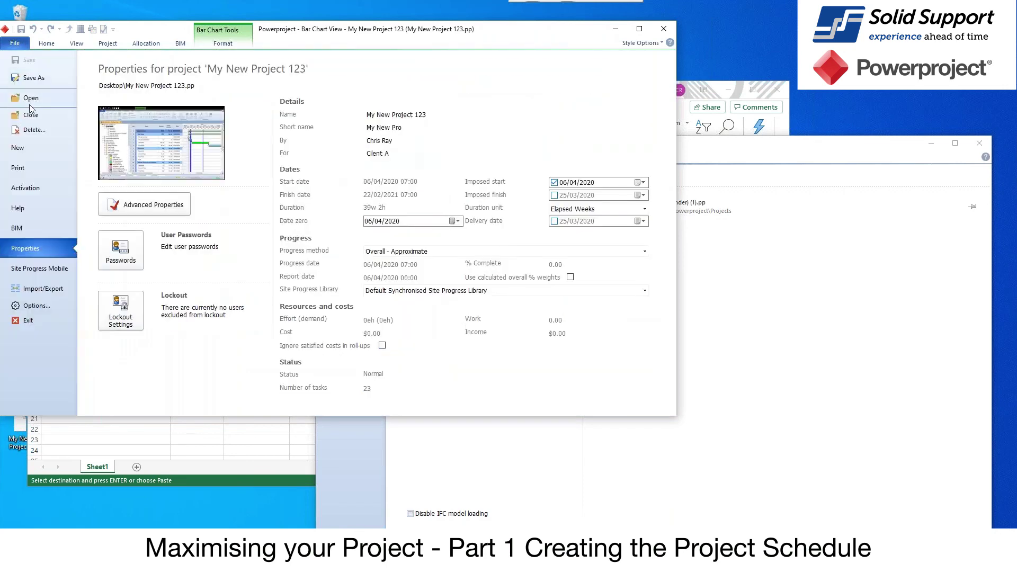
left_click(33, 117)
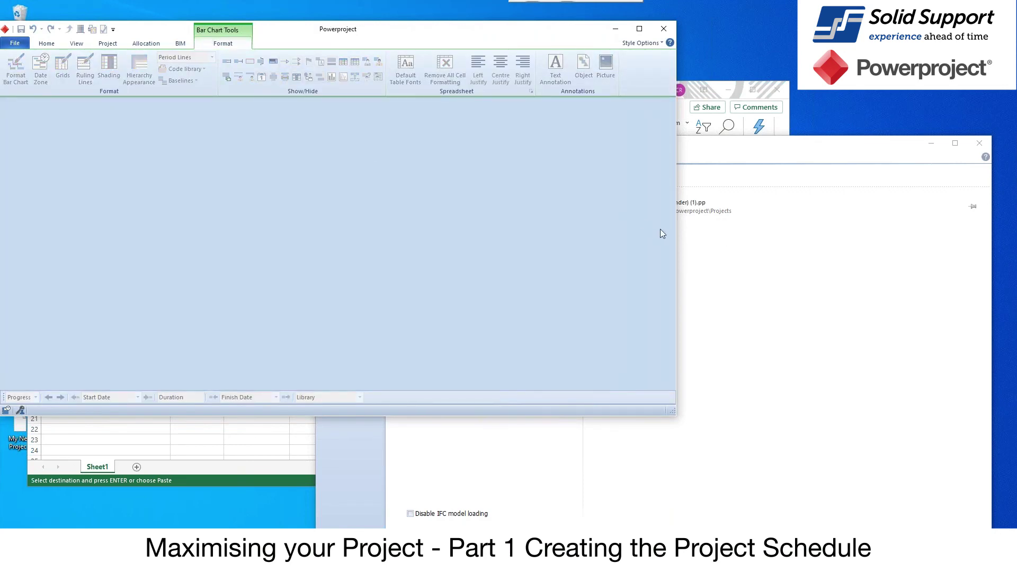
Switch to Project Viewer, open My New Project 123.pp from the local Projects folder, and maximise the window.
left_click(734, 254)
key("Escape")
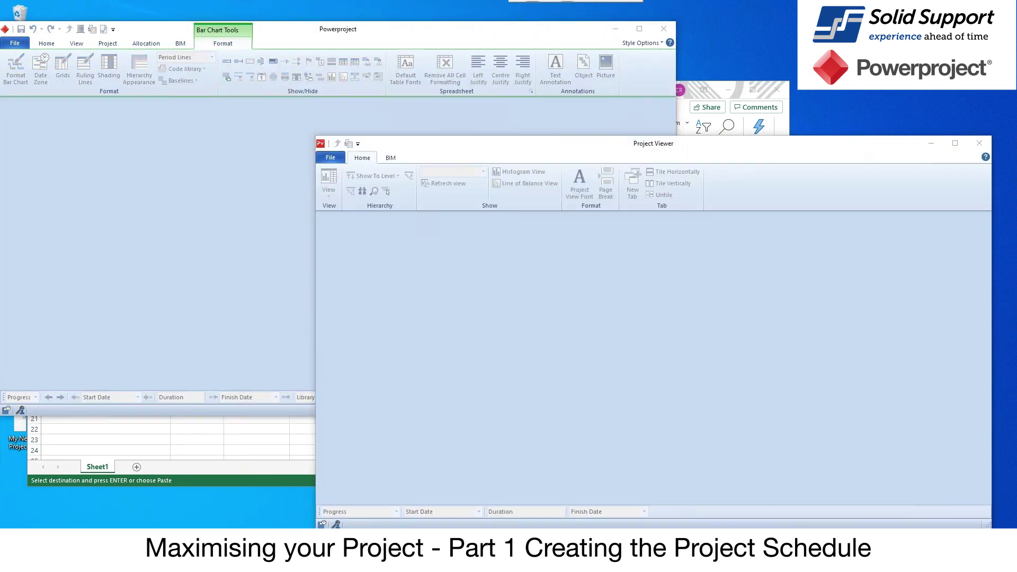
left_click(627, 300)
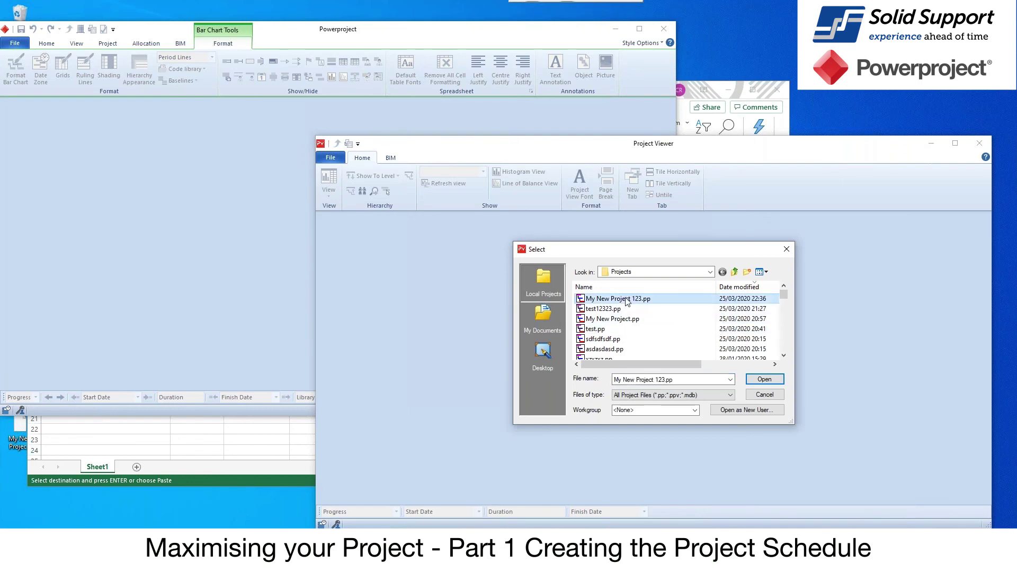
left_click(763, 379)
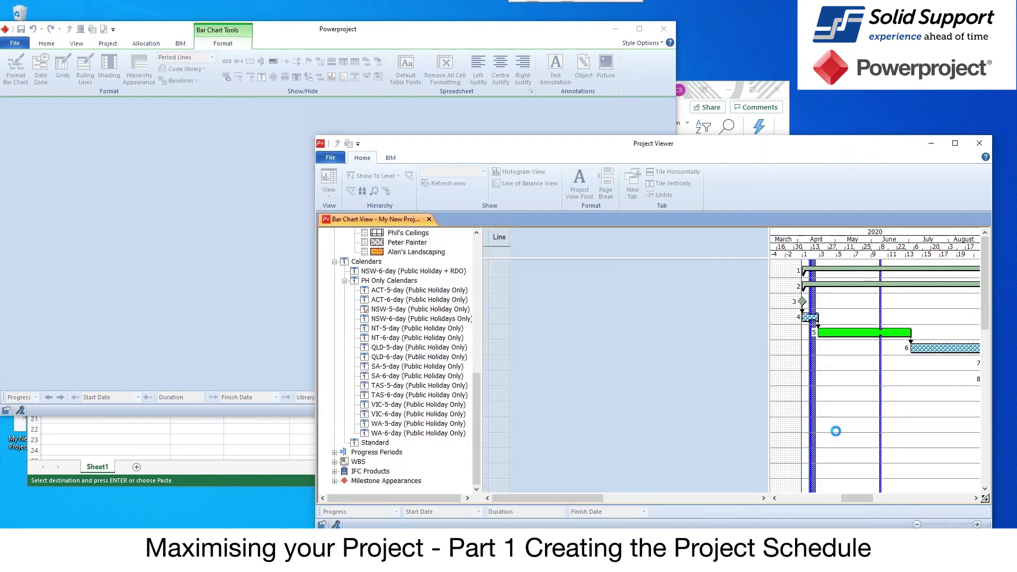
double_click(506, 148)
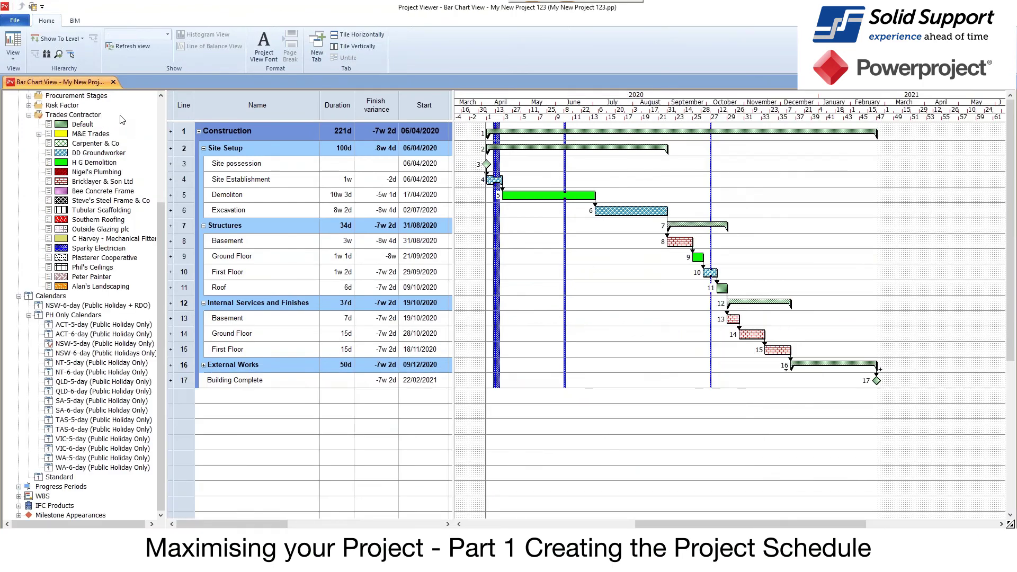
View the Site Setup, Structures, and Internal Services and Finishes charts individually and return to the whole Programme.
left_click(161, 111)
left_click(60, 124)
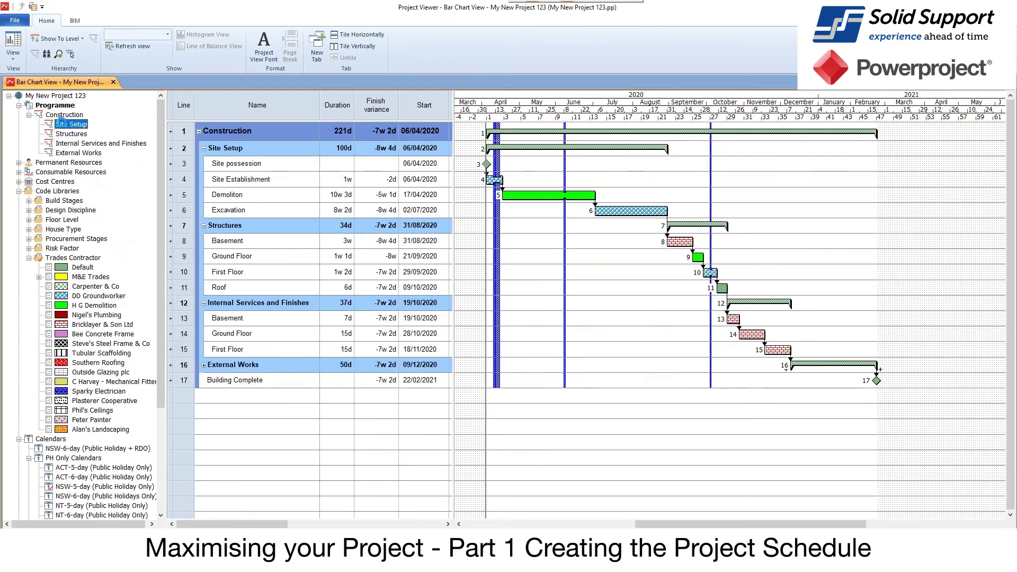
key("Down")
key("Down")
key("Up")
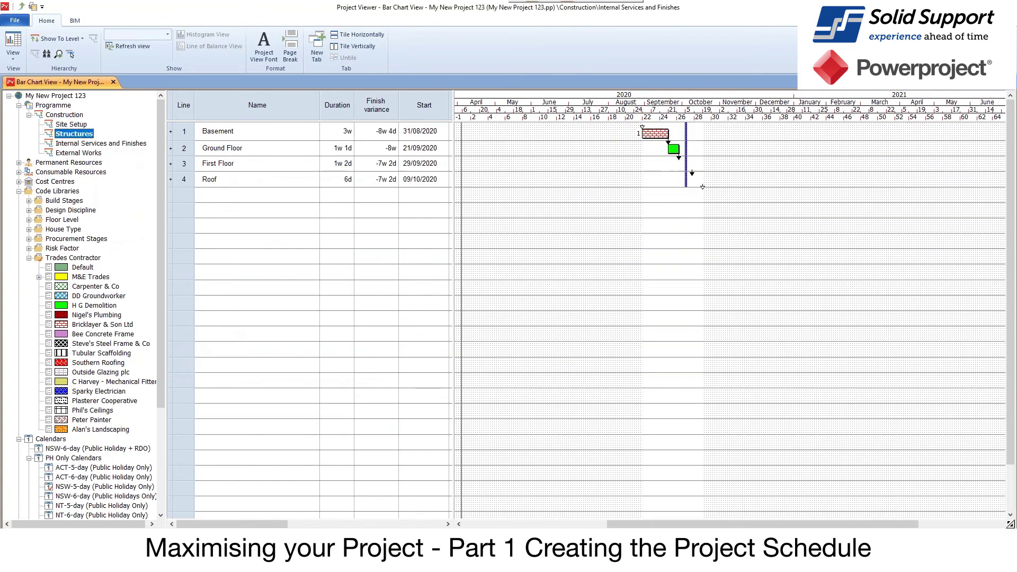
key("Up")
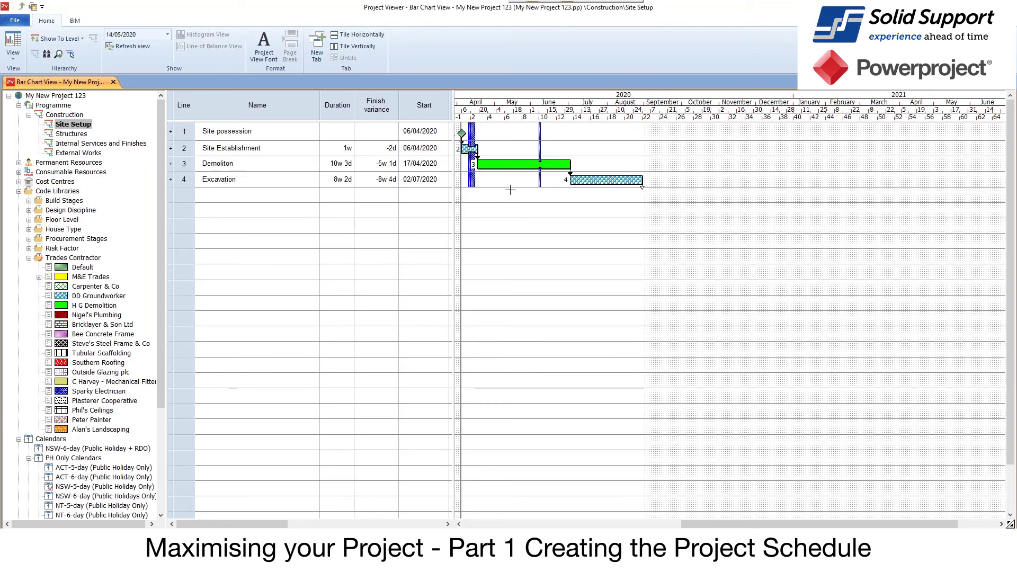
double_click(70, 115)
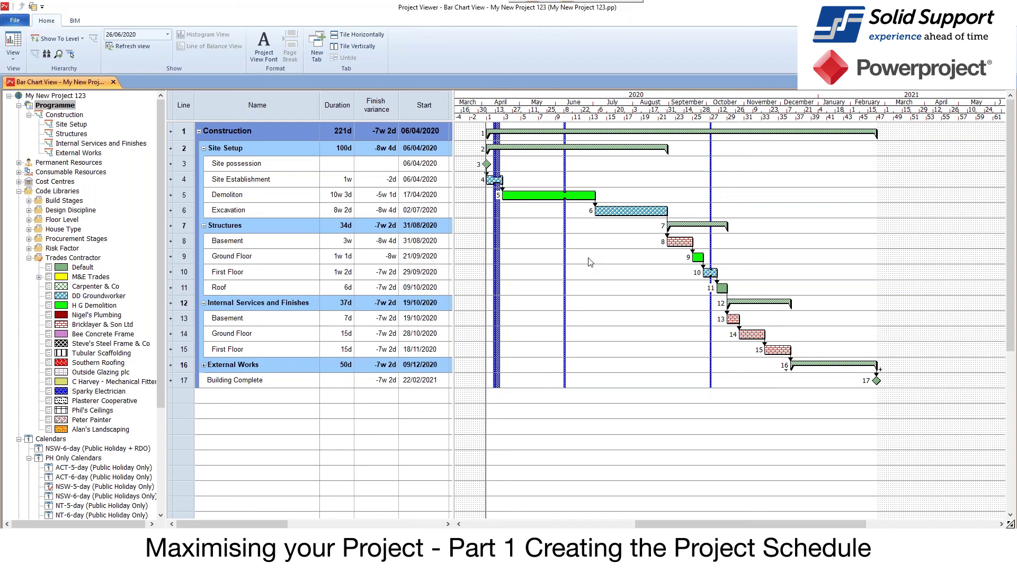
Exit Project Viewer and maximise the Powerproject window.
left_click(16, 22)
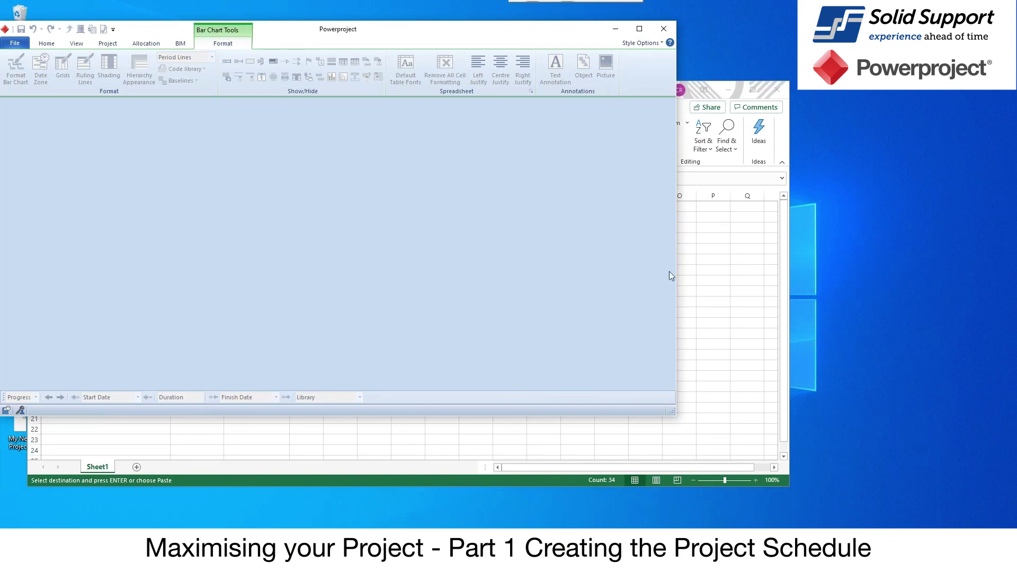
double_click(415, 29)
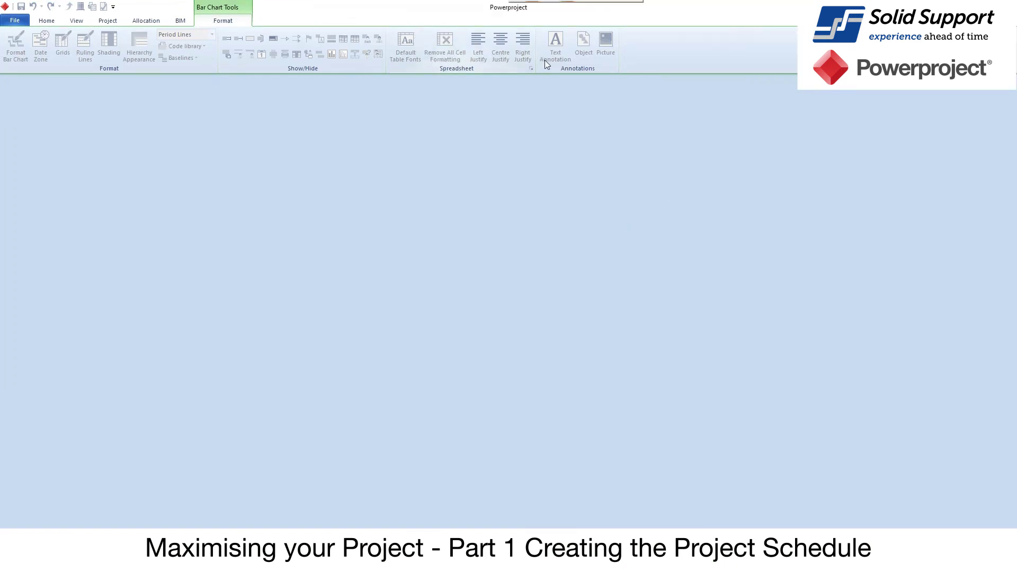